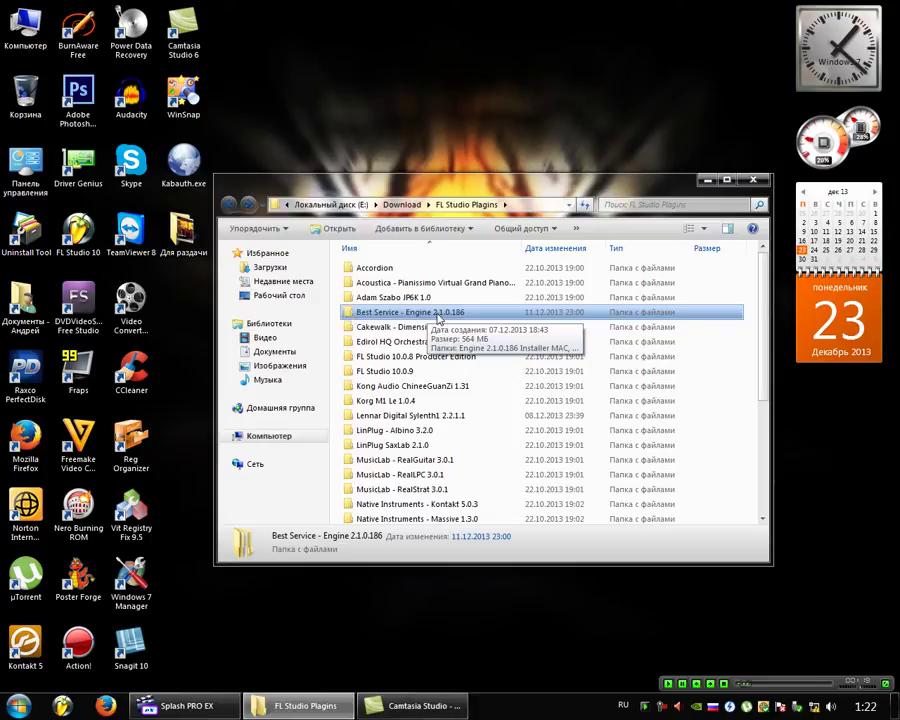
# - Open the Engine 2.1.0.186 Installer WiN folder inside the Best Service - Engine 2.1.0.186 folder
pyautogui.doubleClick(418, 314)
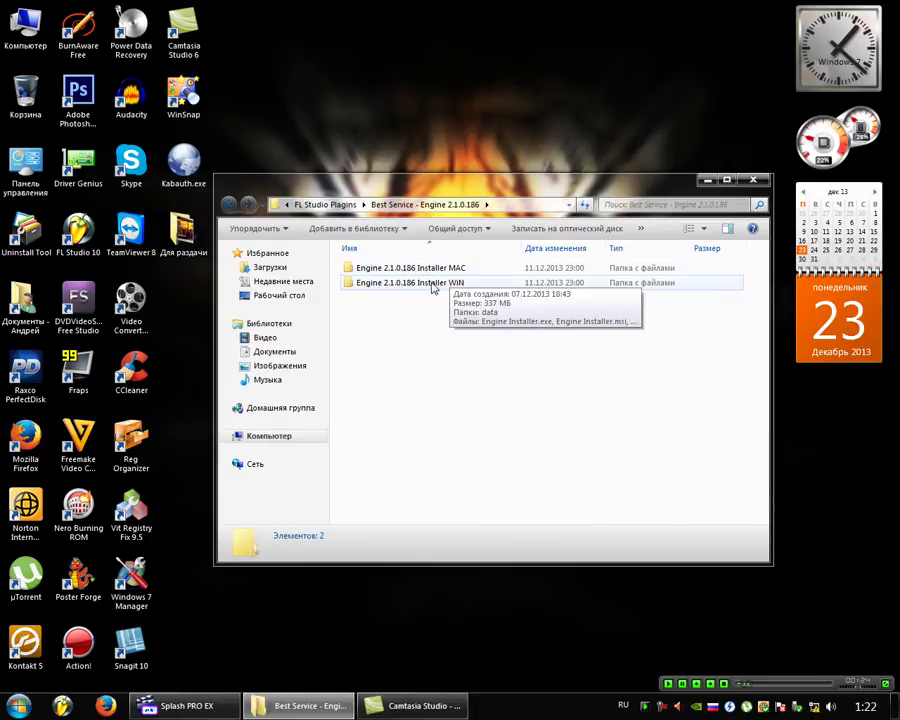
pyautogui.doubleClick(390, 284)
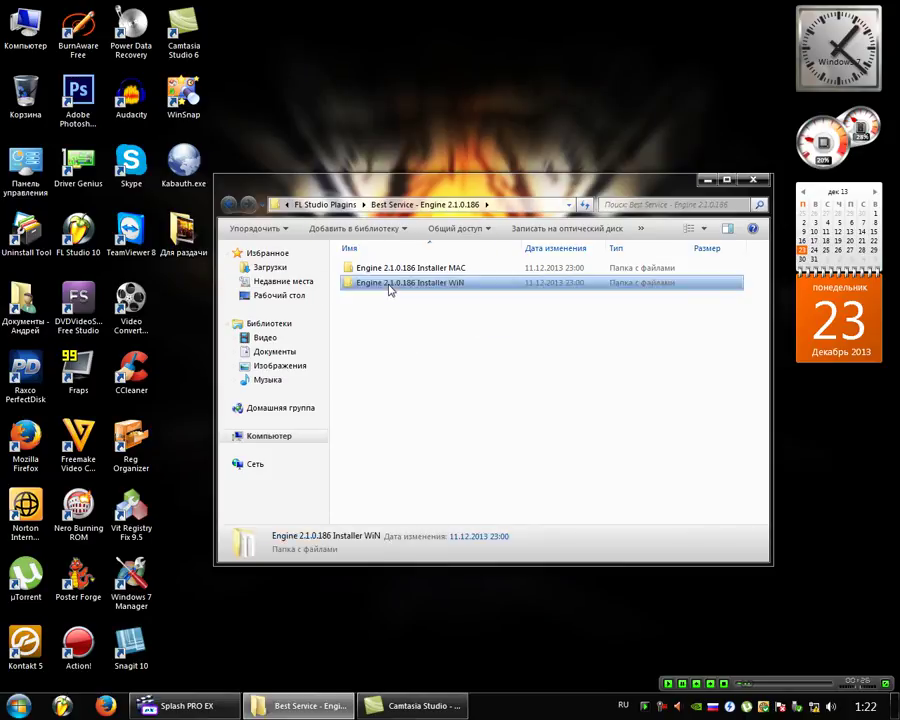
pyautogui.moveTo(454, 187); pyautogui.dragTo(457, 197)
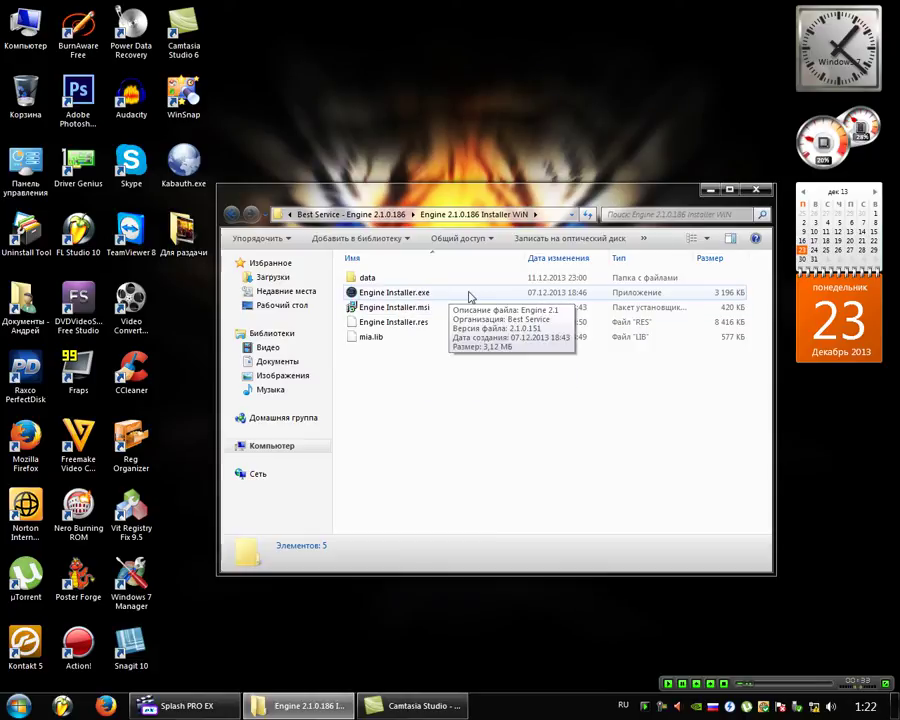
pyautogui.doubleClick(395, 307)
pyautogui.click(489, 360)
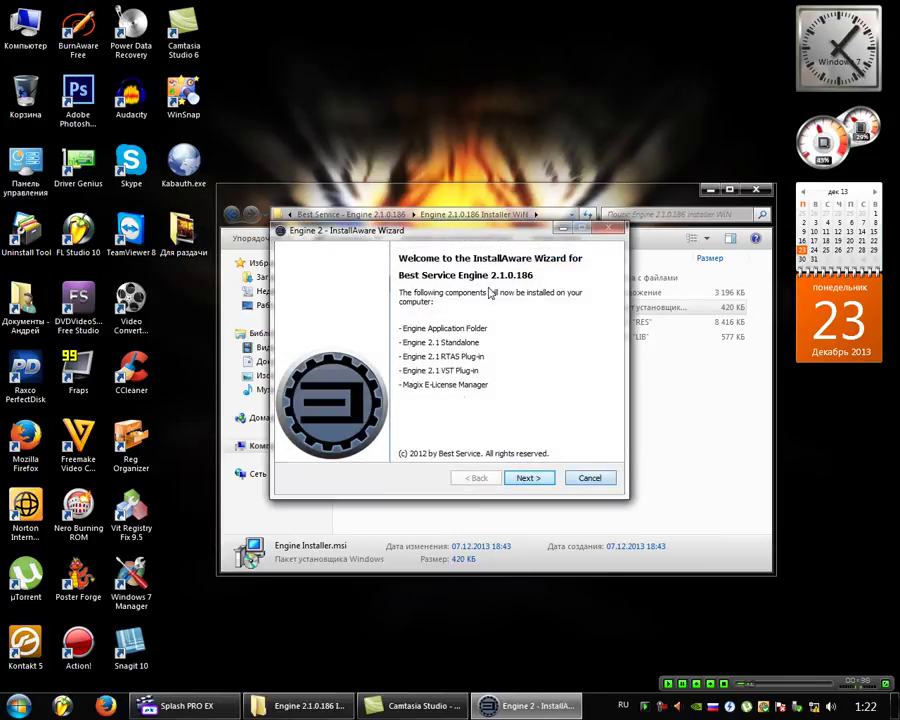
pyautogui.click(611, 477)
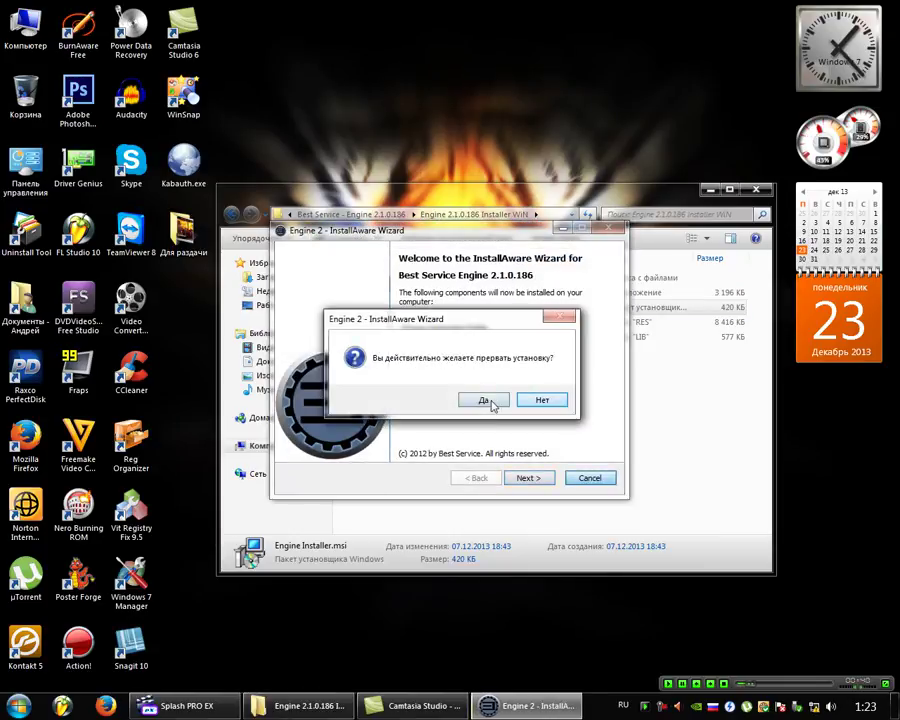
pyautogui.click(488, 400)
# - Run Engine Installer.exe, allowing it past the security warning, and accept the licence agreement in the setup wizard
pyautogui.doubleClick(410, 293)
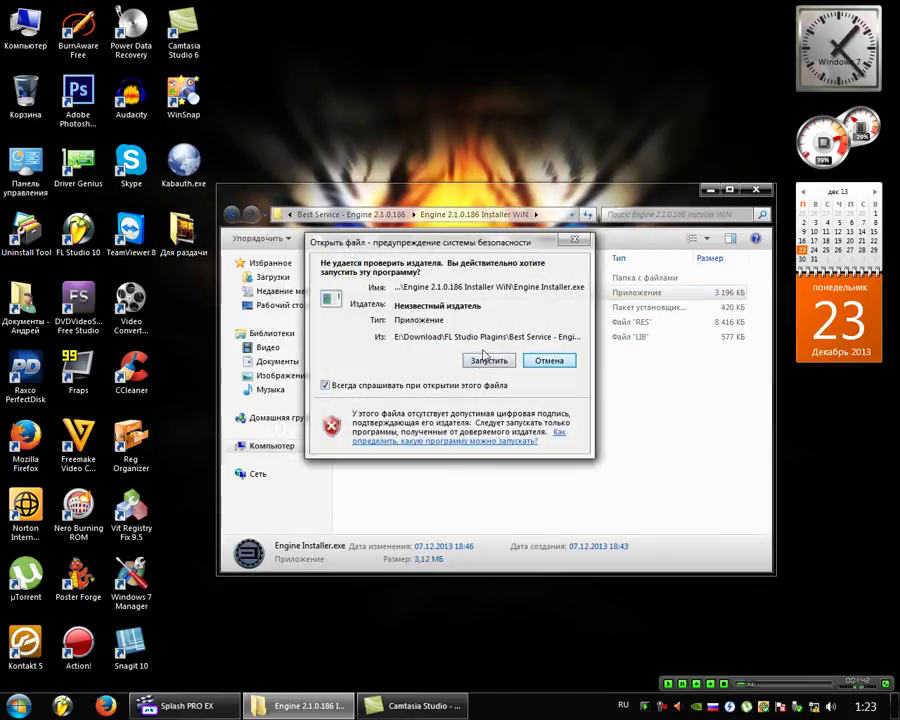
pyautogui.click(497, 363)
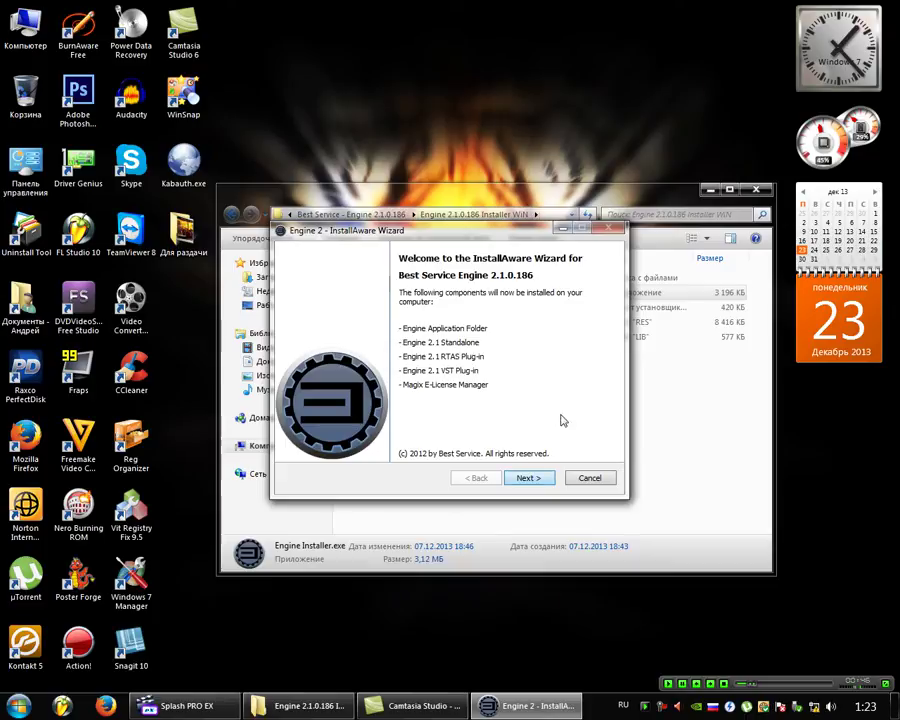
pyautogui.click(520, 479)
pyautogui.click(285, 444)
pyautogui.moveTo(442, 232); pyautogui.dragTo(461, 232)
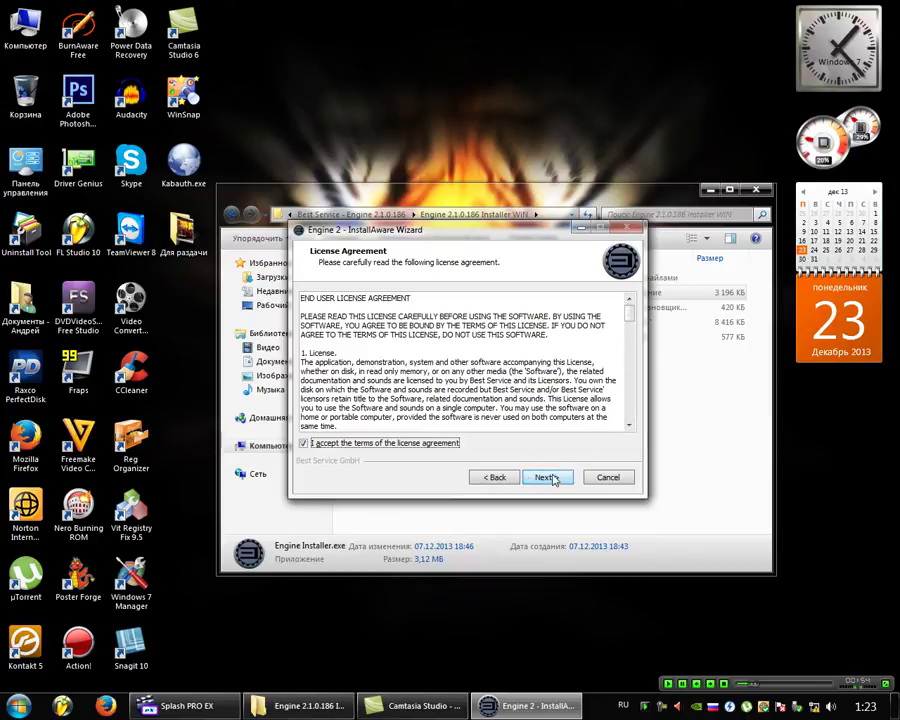
pyautogui.click(557, 481)
# - Exclude the RTAS plug-in from the Engine 2 installation, keeping only the VST plug-in selected
pyautogui.moveTo(482, 240); pyautogui.dragTo(516, 278)
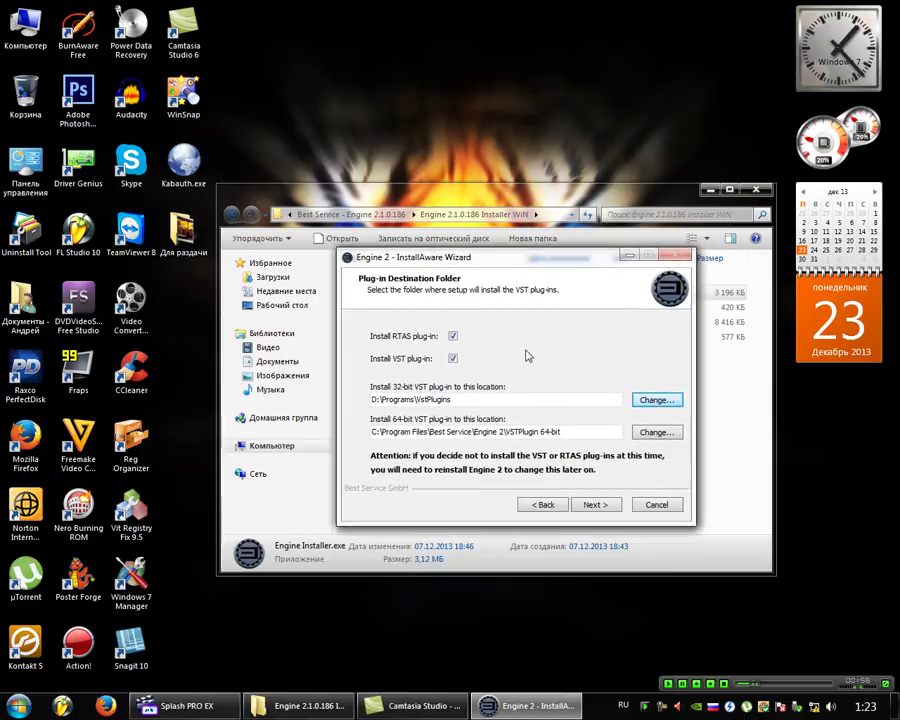
pyautogui.click(453, 339)
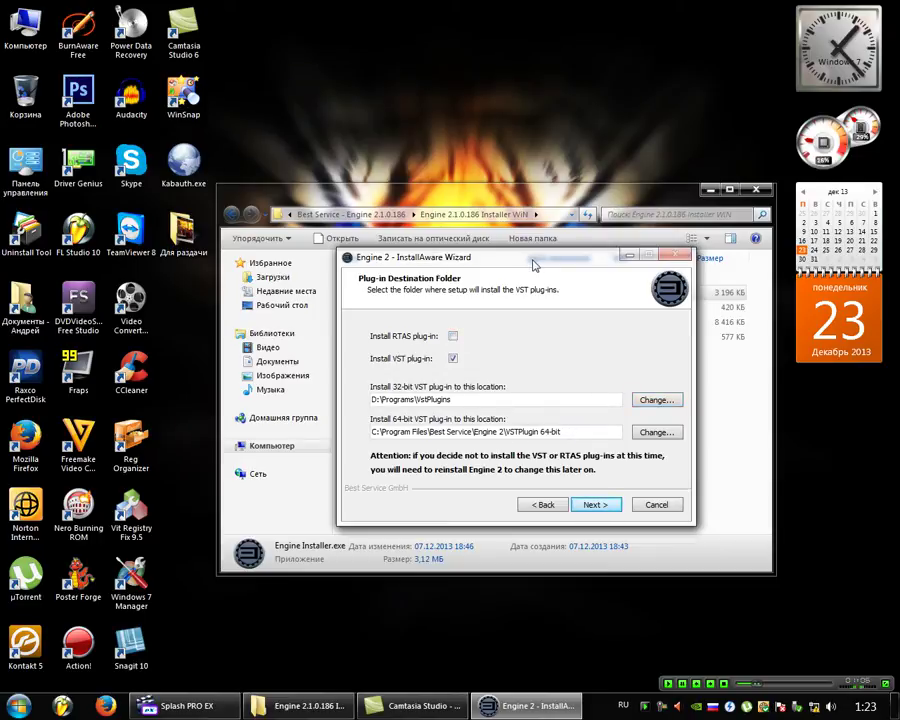
pyautogui.moveTo(537, 263); pyautogui.dragTo(541, 255)
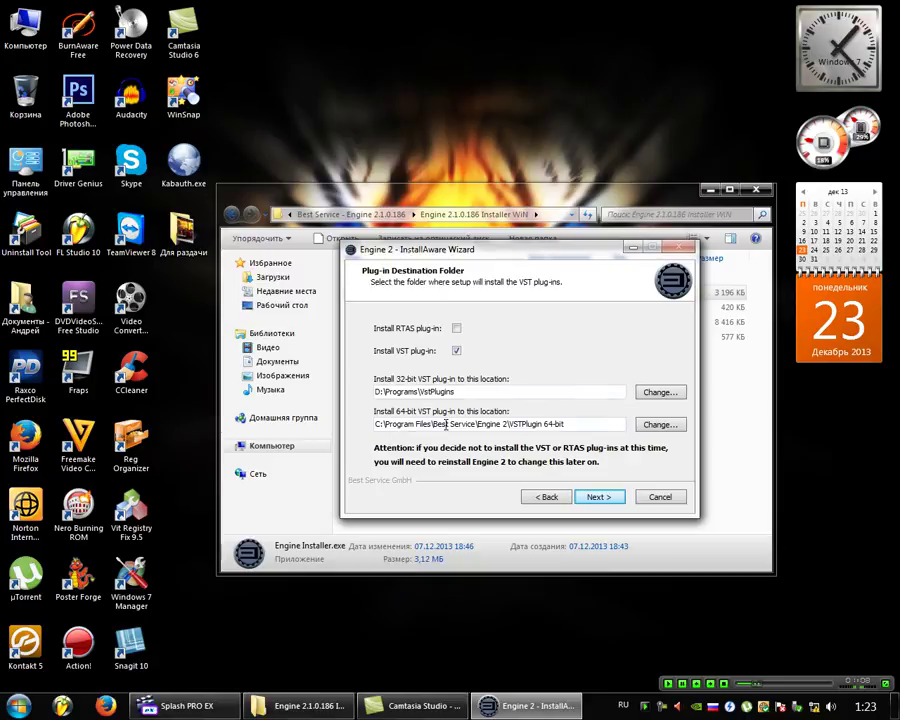
# - Set the 64-bit VST plug-in install location to D:\Programs\FL Studio 10\Plugins\VST\Engine 2\
pyautogui.click(660, 425)
pyautogui.click(385, 353)
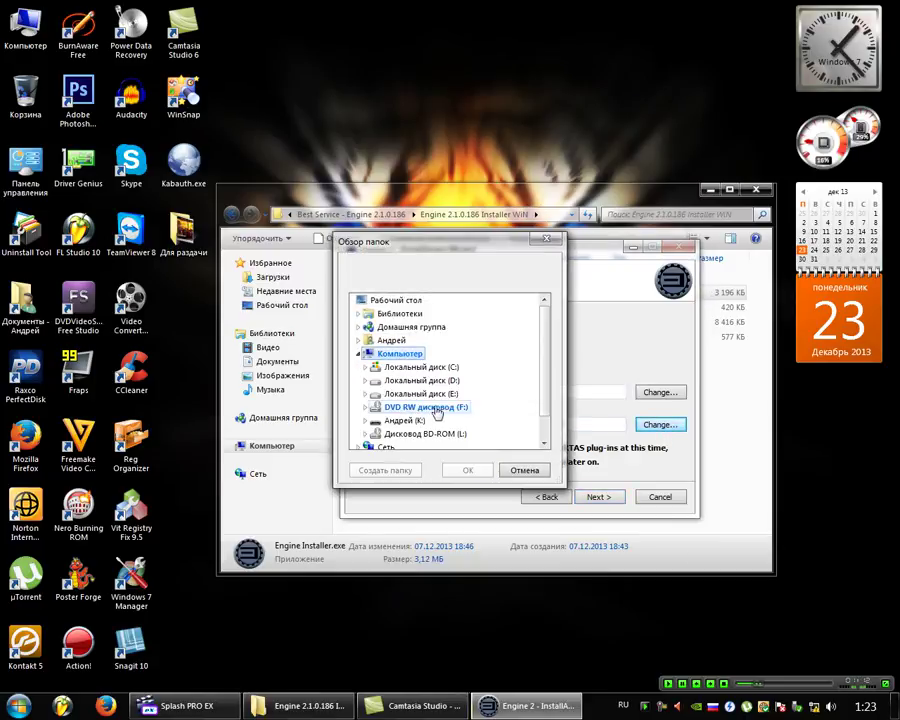
pyautogui.click(415, 380)
pyautogui.click(409, 407)
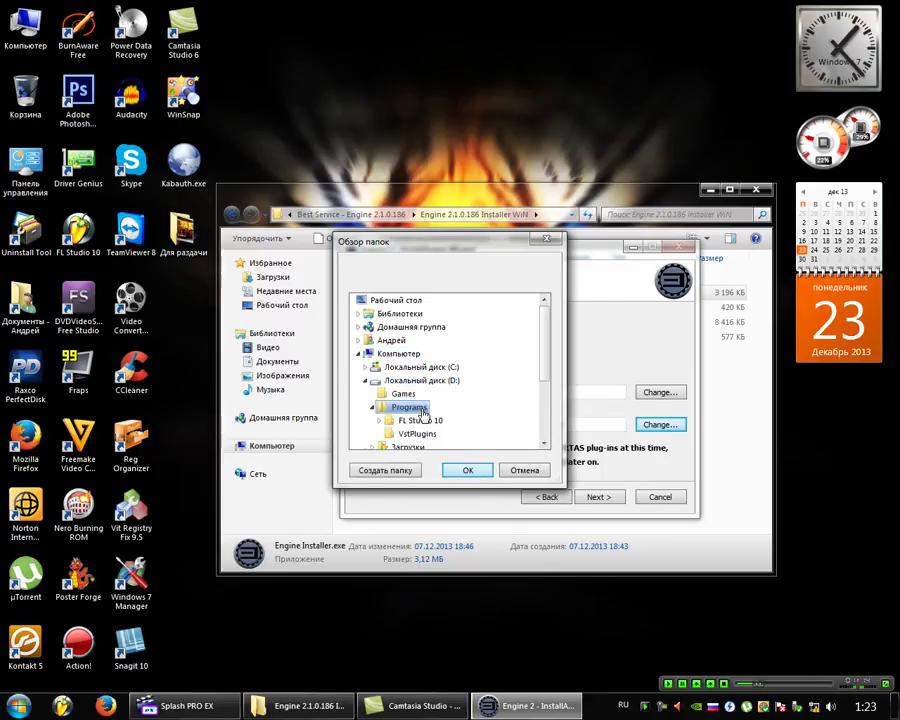
pyautogui.scroll(-1, 420, 405)
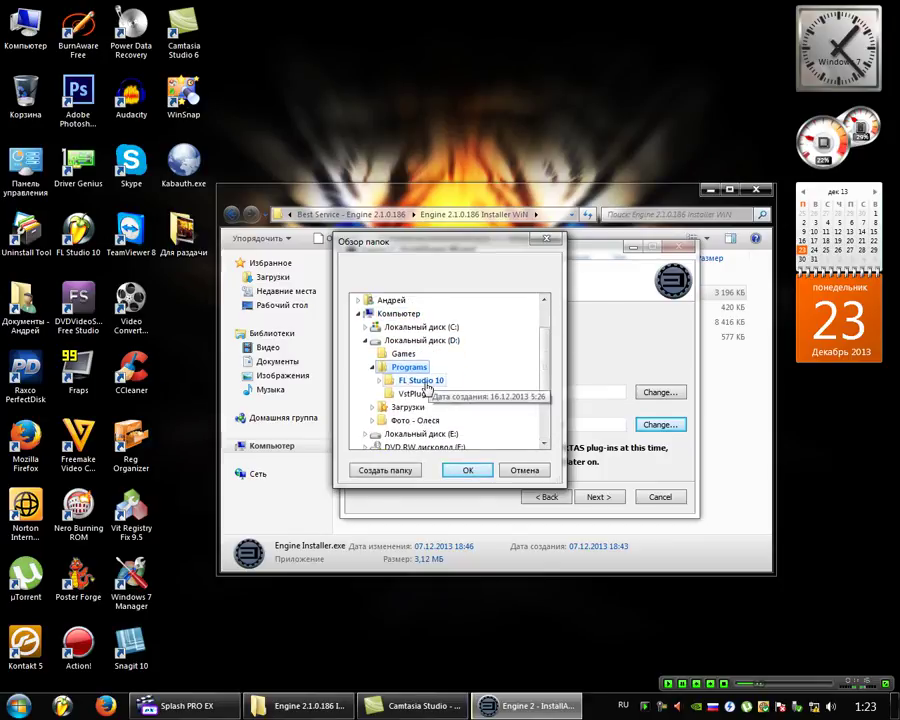
pyautogui.moveTo(455, 242); pyautogui.dragTo(494, 254)
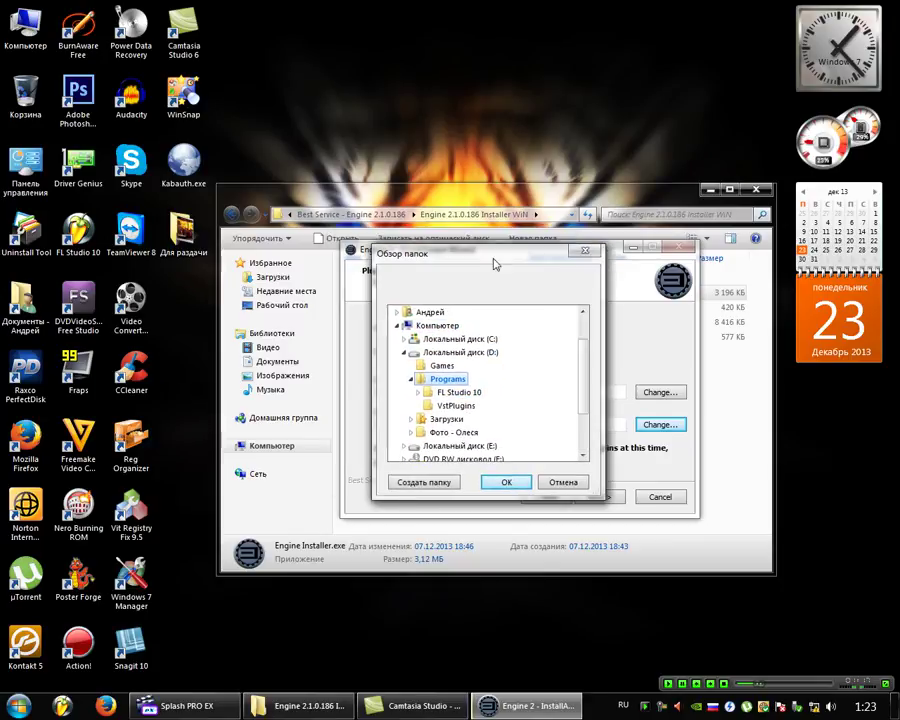
pyautogui.click(473, 394)
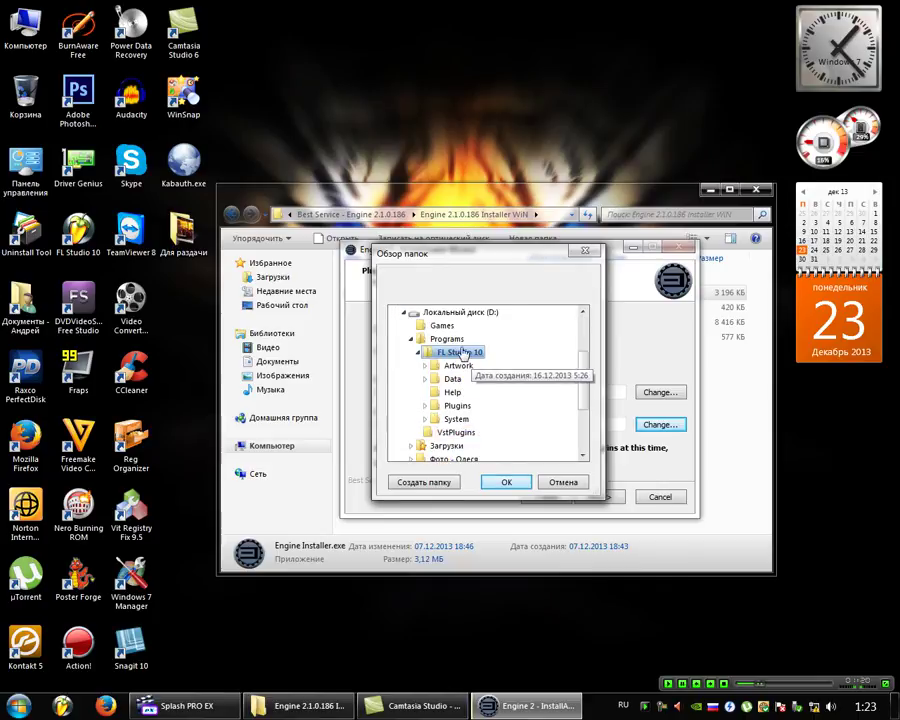
pyautogui.click(459, 410)
pyautogui.click(487, 400)
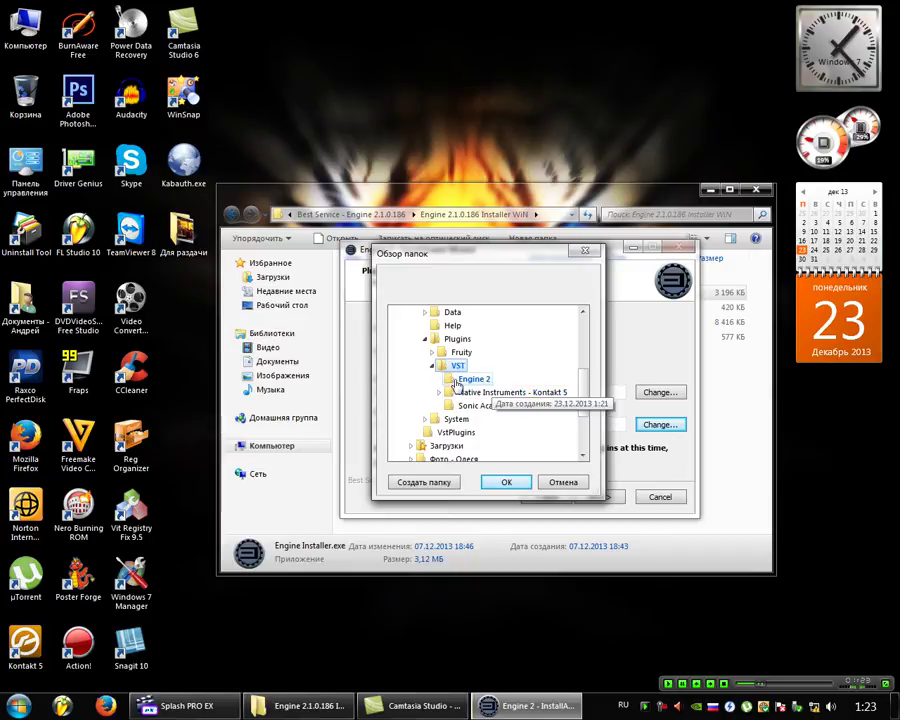
pyautogui.click(476, 380)
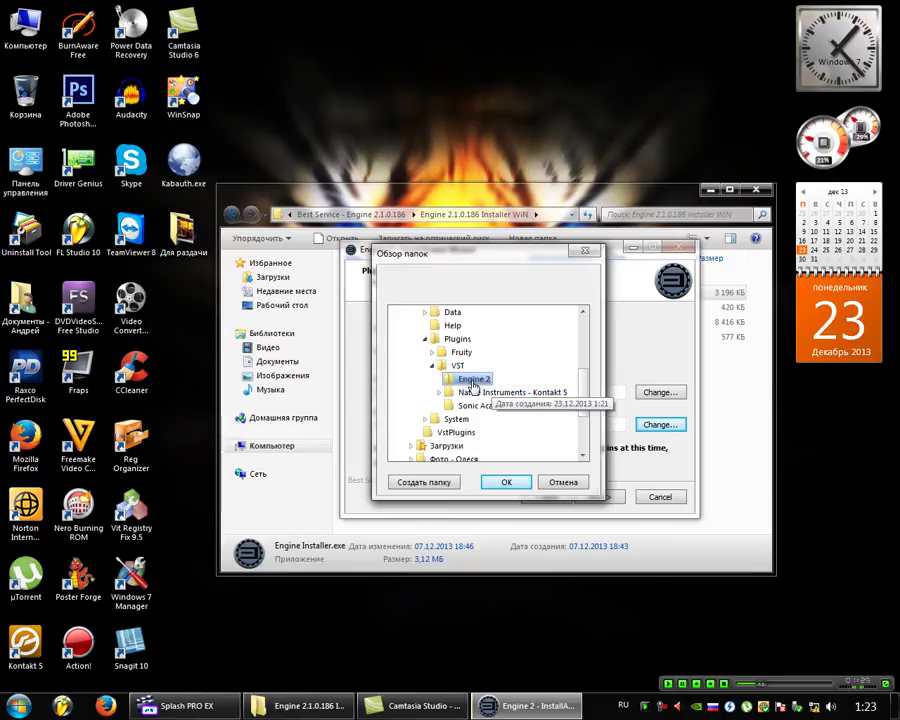
pyautogui.moveTo(481, 257); pyautogui.dragTo(491, 312)
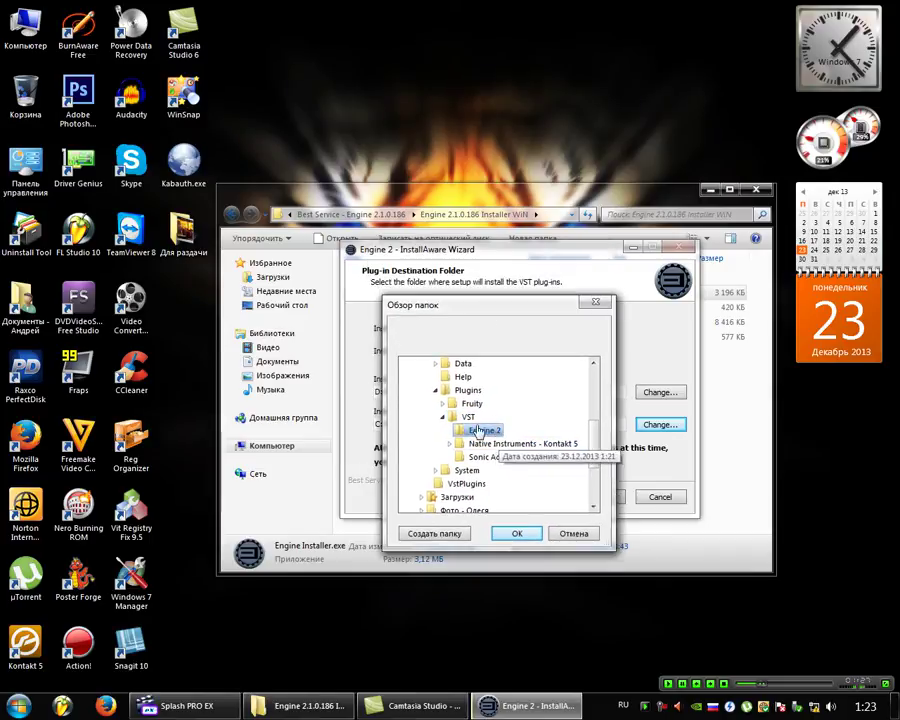
pyautogui.click(520, 533)
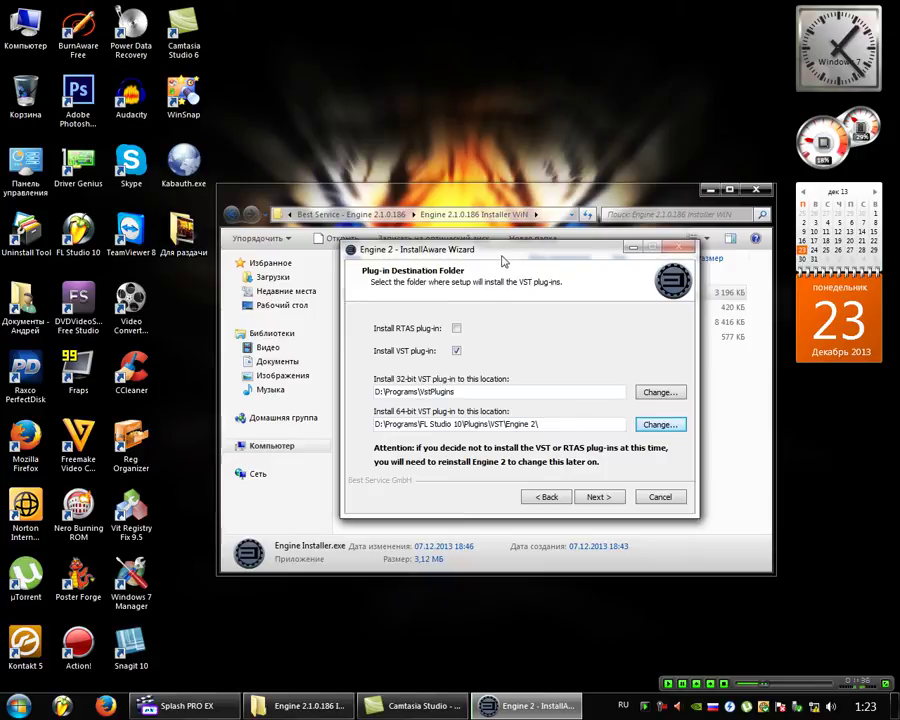
# - Set the 32-bit VST plug-in install location to D:\Programs\VstPlugins\ by choosing that folder
pyautogui.moveTo(502, 257); pyautogui.dragTo(506, 265)
pyautogui.moveTo(465, 402); pyautogui.dragTo(441, 400)
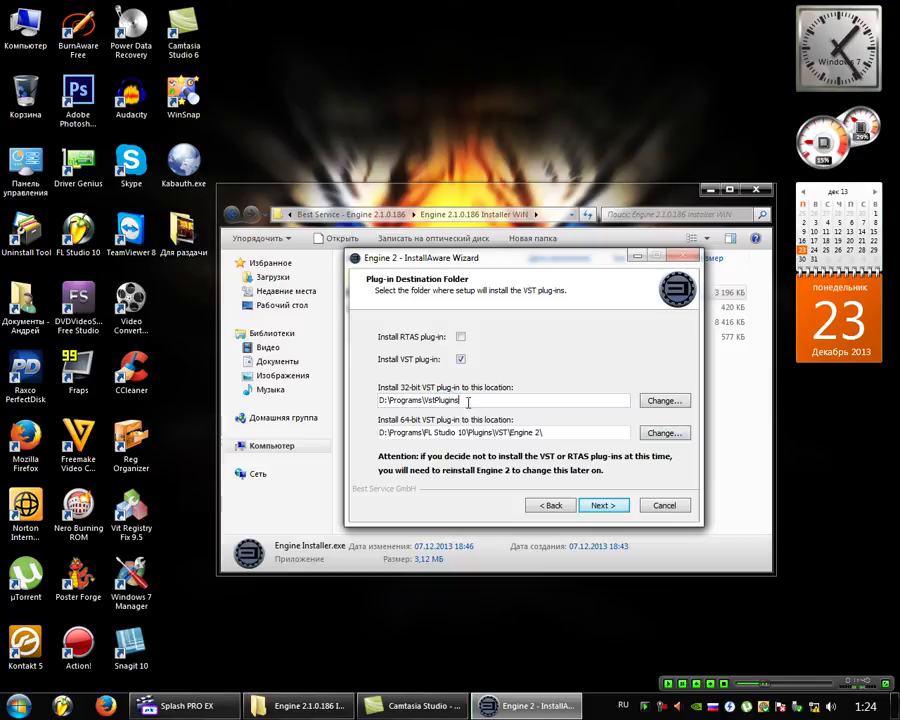
pyautogui.click(664, 400)
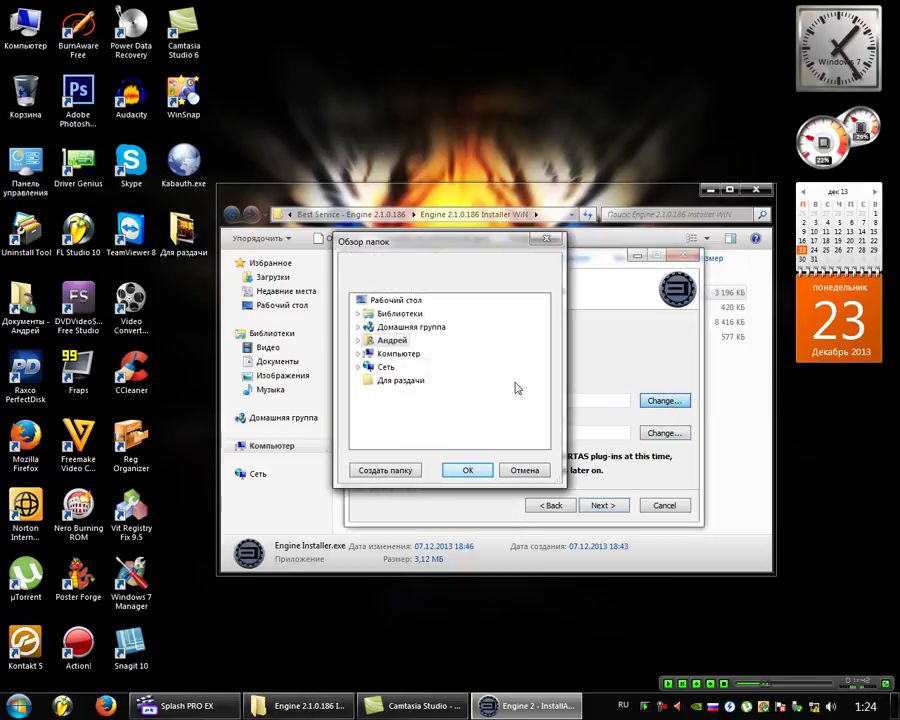
pyautogui.doubleClick(411, 355)
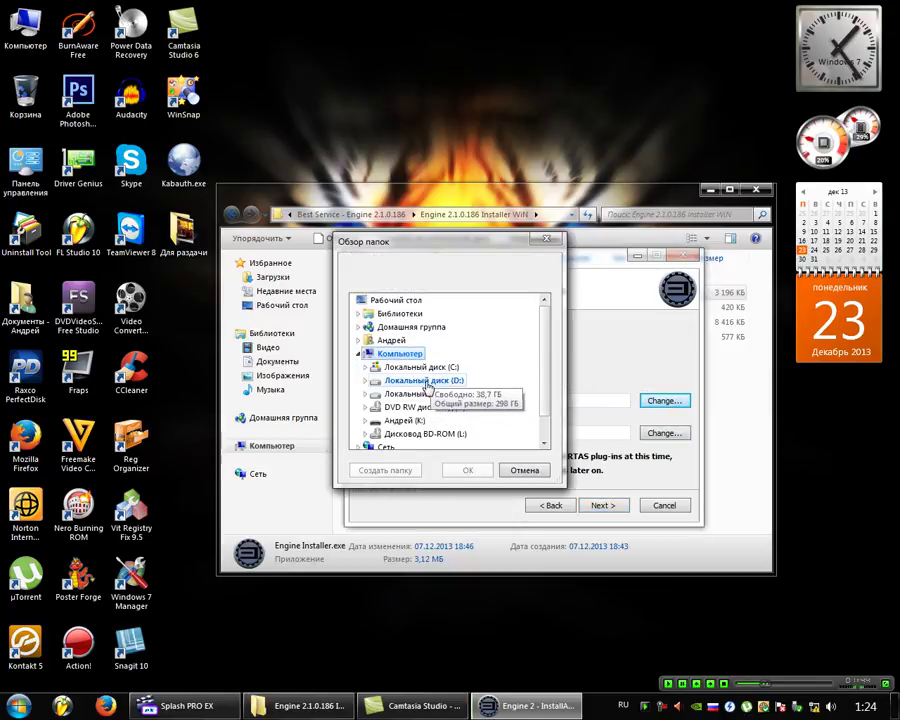
pyautogui.doubleClick(412, 381)
pyautogui.doubleClick(422, 410)
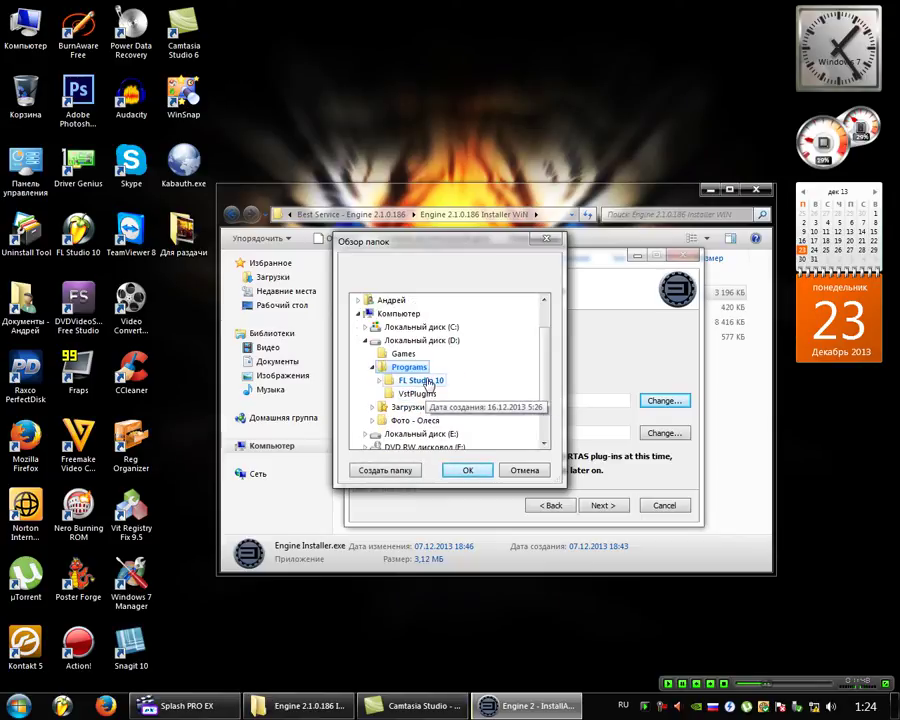
pyautogui.click(418, 393)
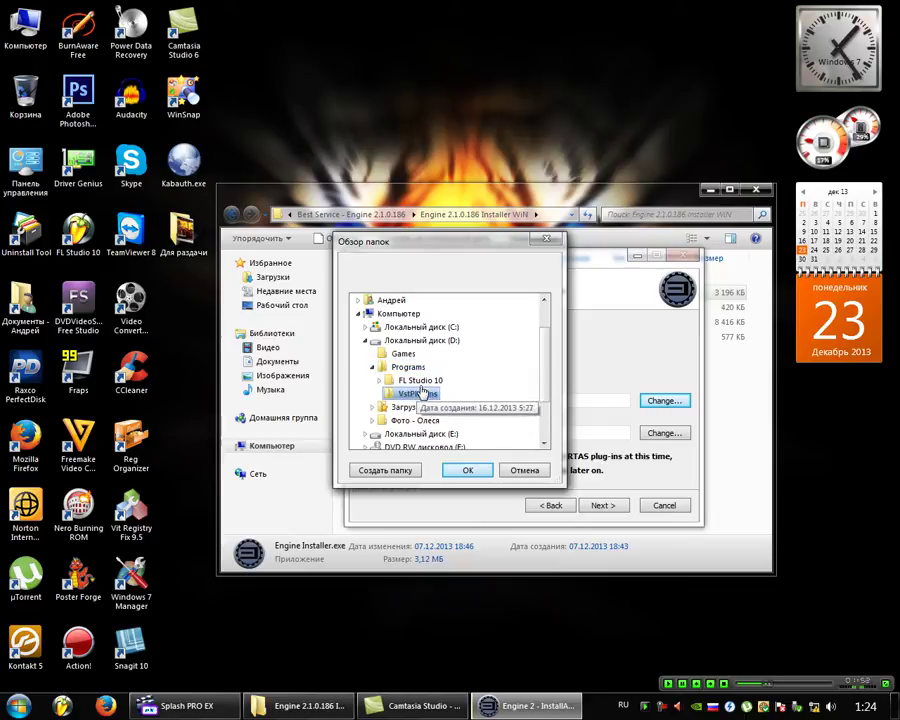
pyautogui.click(467, 470)
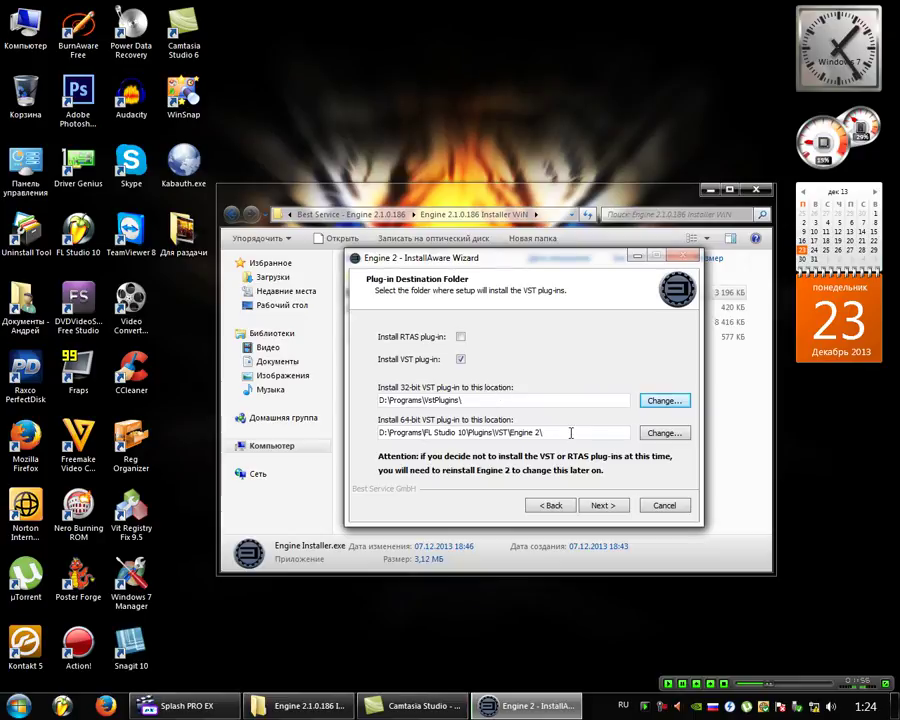
# - Run the Engine 2 installation through to the end, including the bundled Magix E-License Manager setup
pyautogui.click(621, 506)
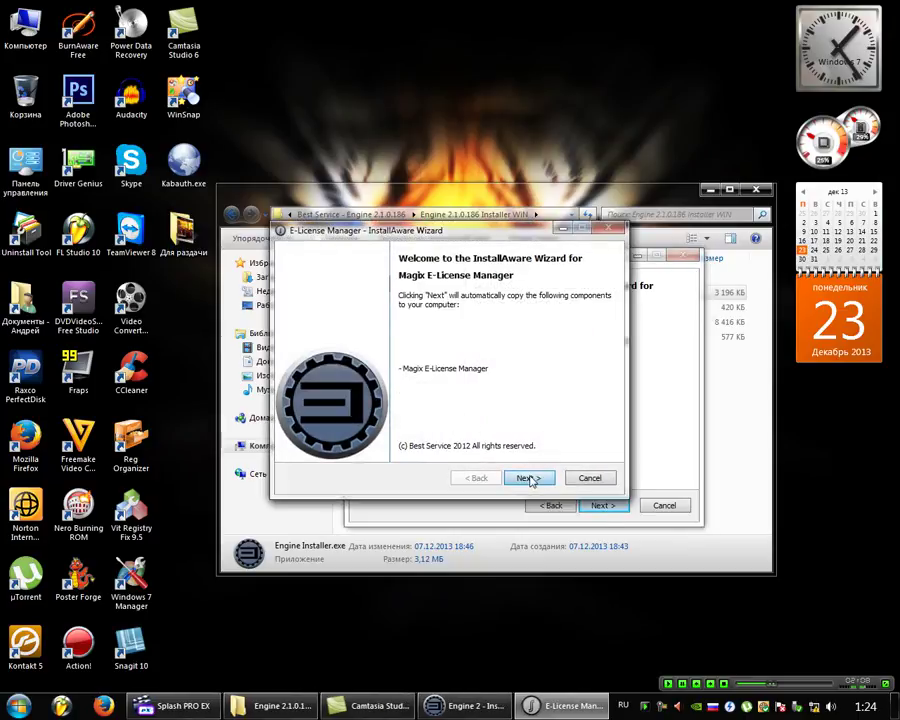
pyautogui.click(528, 479)
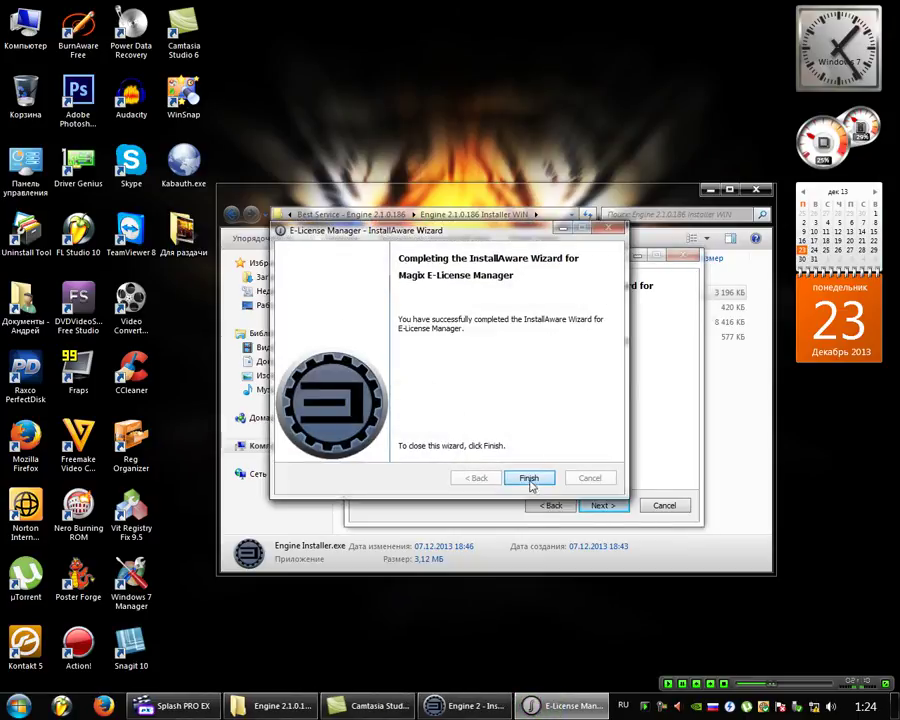
pyautogui.click(529, 479)
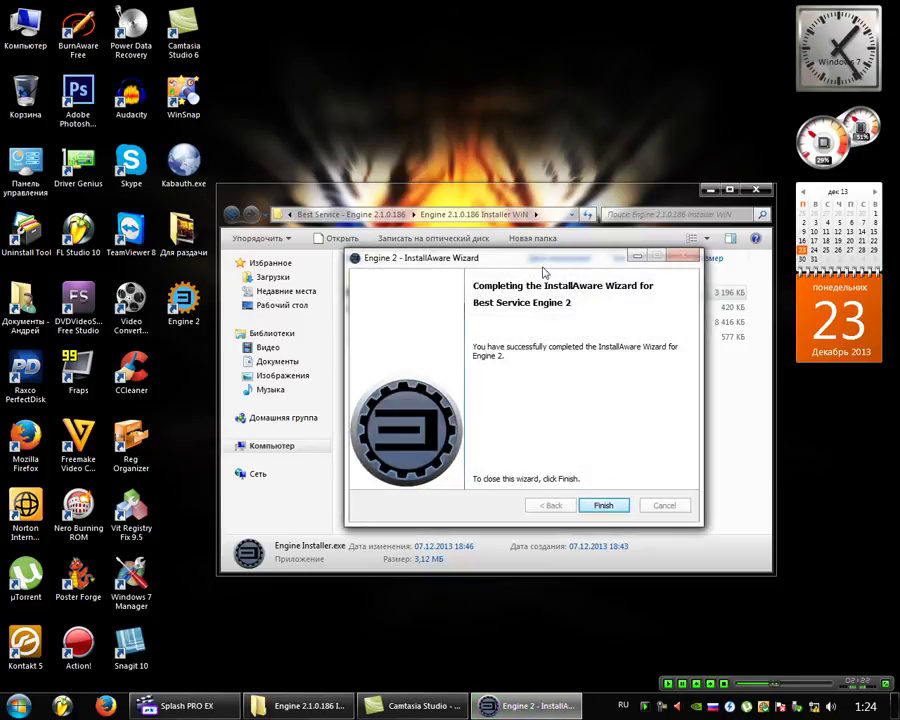
pyautogui.click(604, 505)
# - Minimize the installer folder window and launch FL Studio 10
pyautogui.moveTo(494, 205)
pyautogui.mouseDown()
pyautogui.moveTo(490, 236)
pyautogui.moveTo(499, 197)
pyautogui.mouseUp()
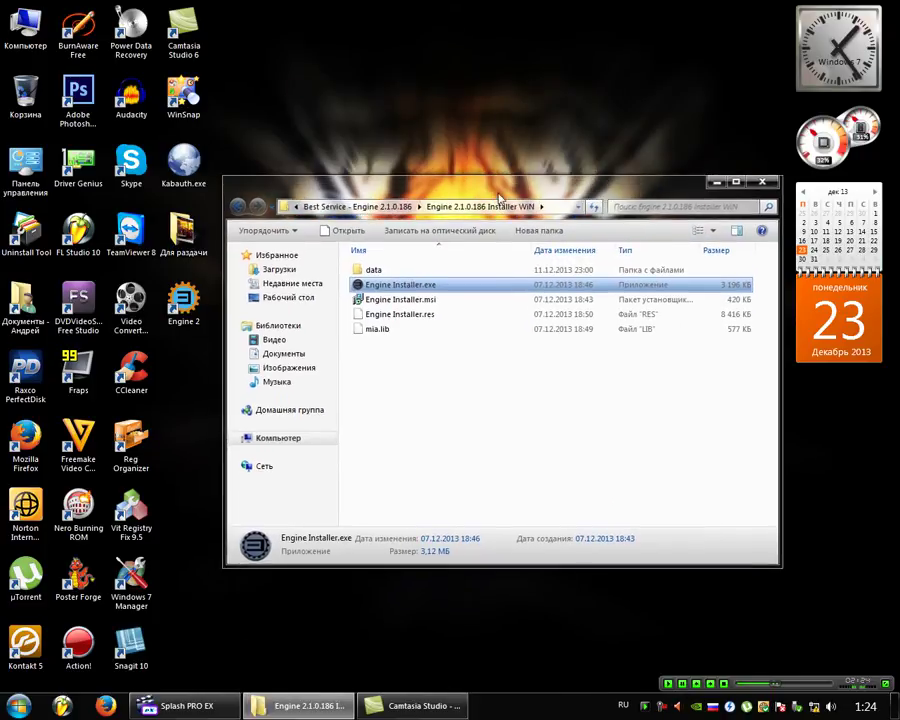
pyautogui.click(715, 182)
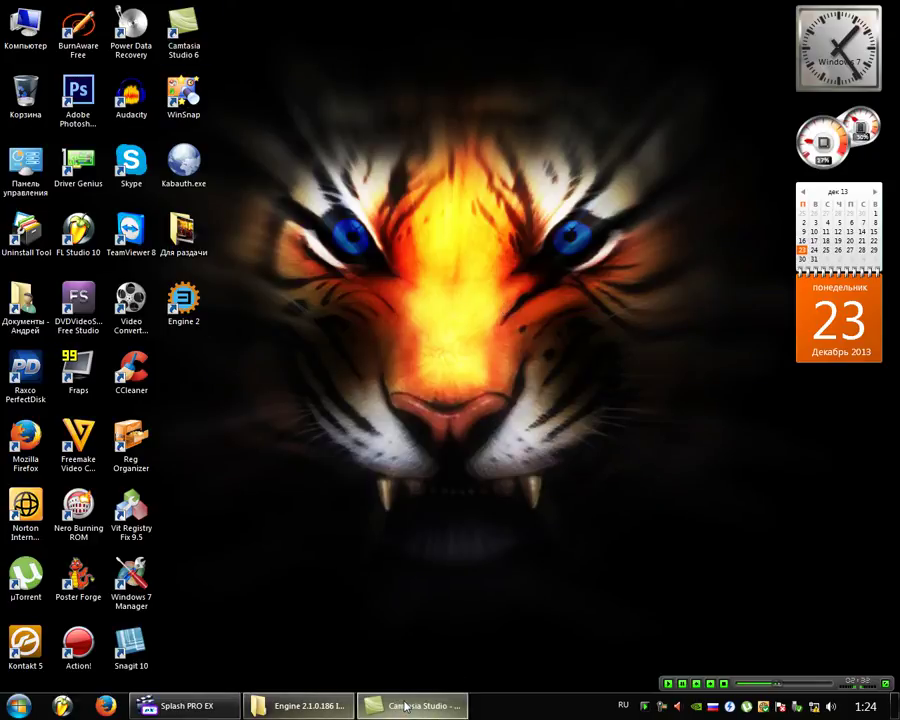
pyautogui.click(62, 708)
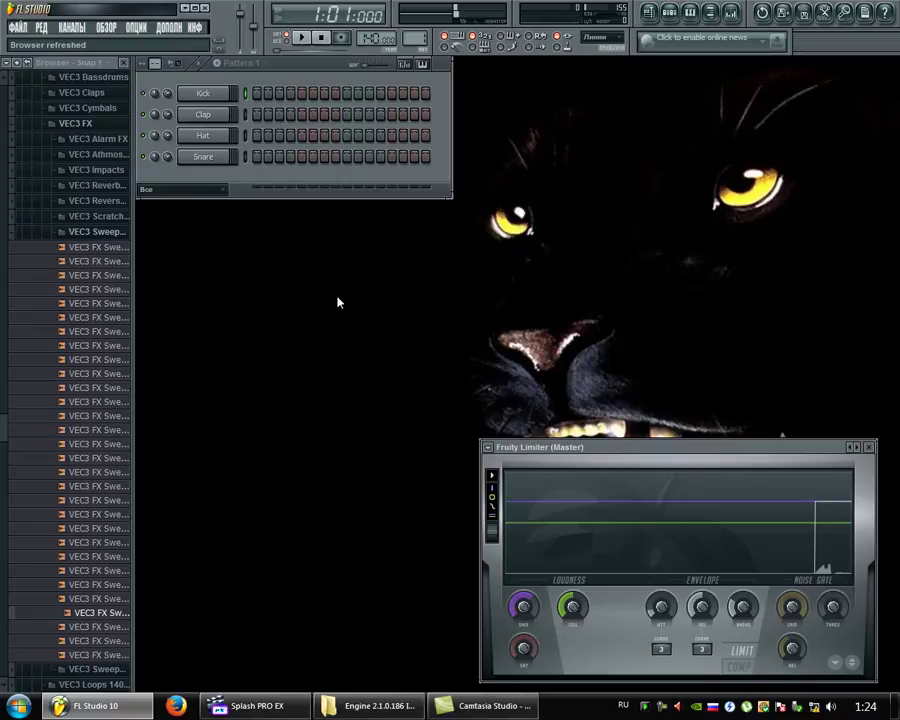
# - Open the generator plugin selection list for inserting a channel and scan for newly installed VST plugins
pyautogui.rightClick(228, 156)
pyautogui.moveTo(289, 301)
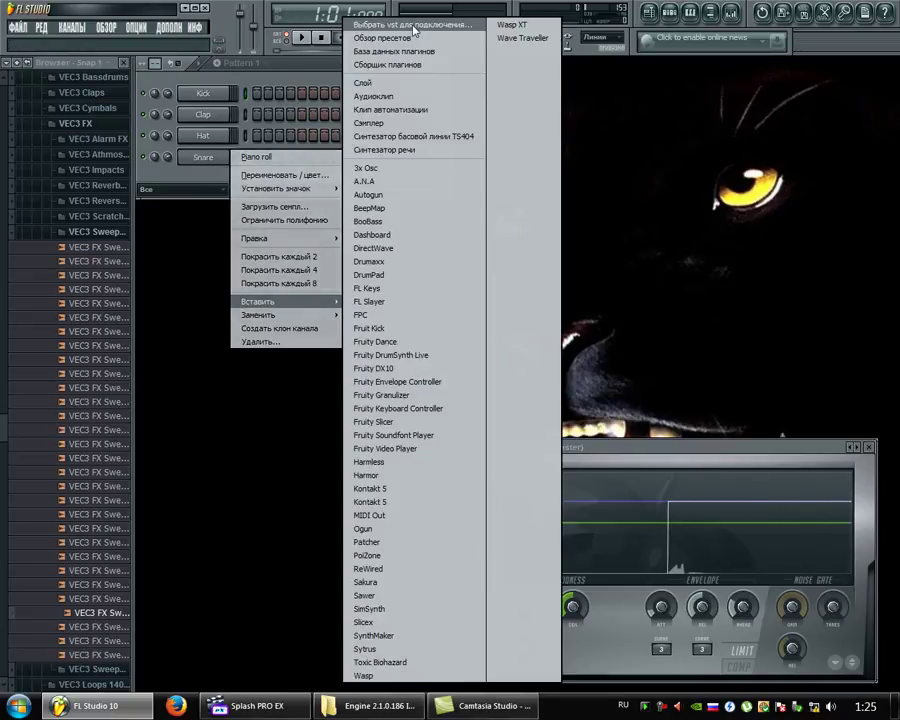
pyautogui.click(413, 26)
pyautogui.click(524, 676)
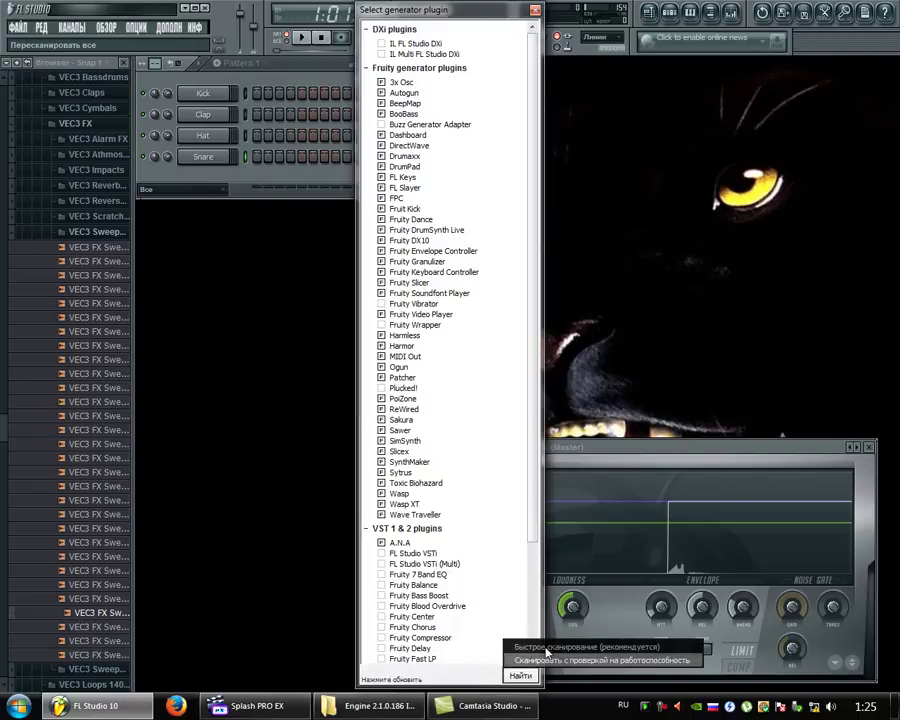
pyautogui.click(562, 657)
pyautogui.scroll(-5, 545, 575)
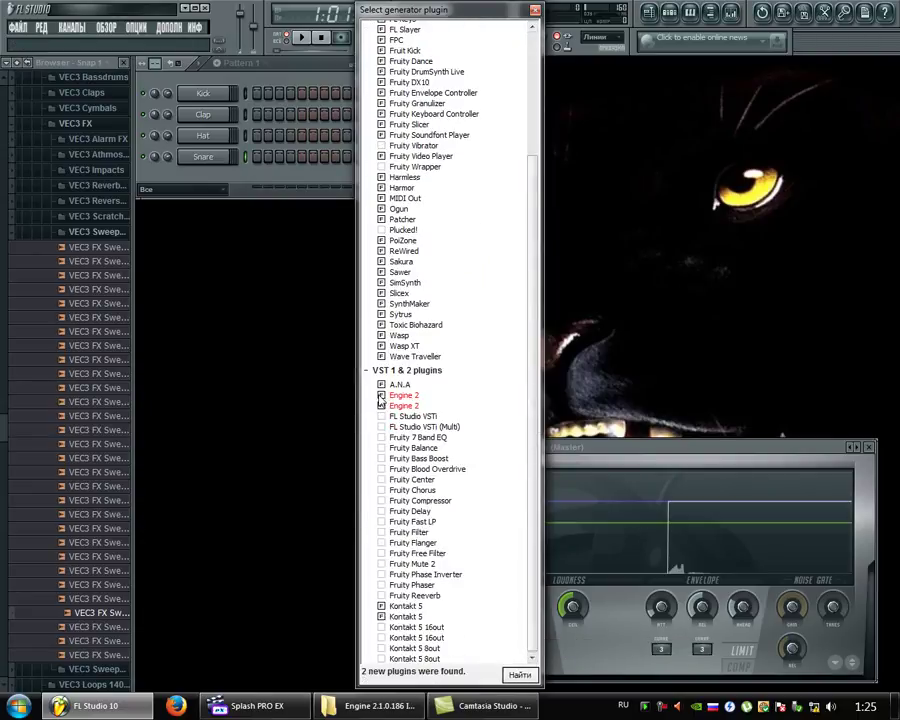
# - Close the plugin selection list and insert the first listed Engine 2 generator as a channel above Snare, closing its plug-in window
pyautogui.click(534, 12)
pyautogui.rightClick(231, 152)
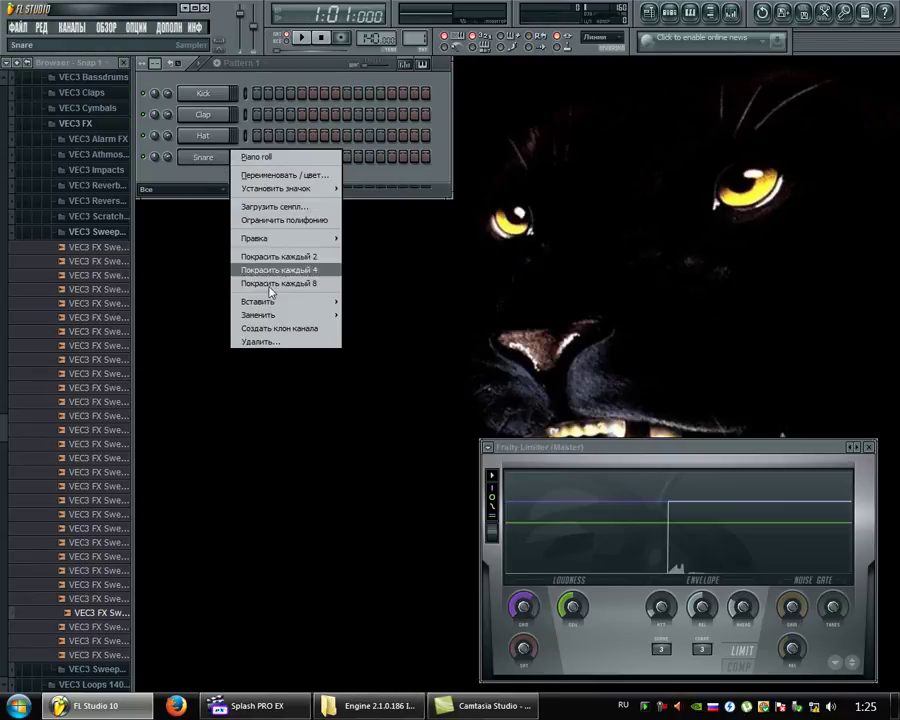
pyautogui.moveTo(272, 301)
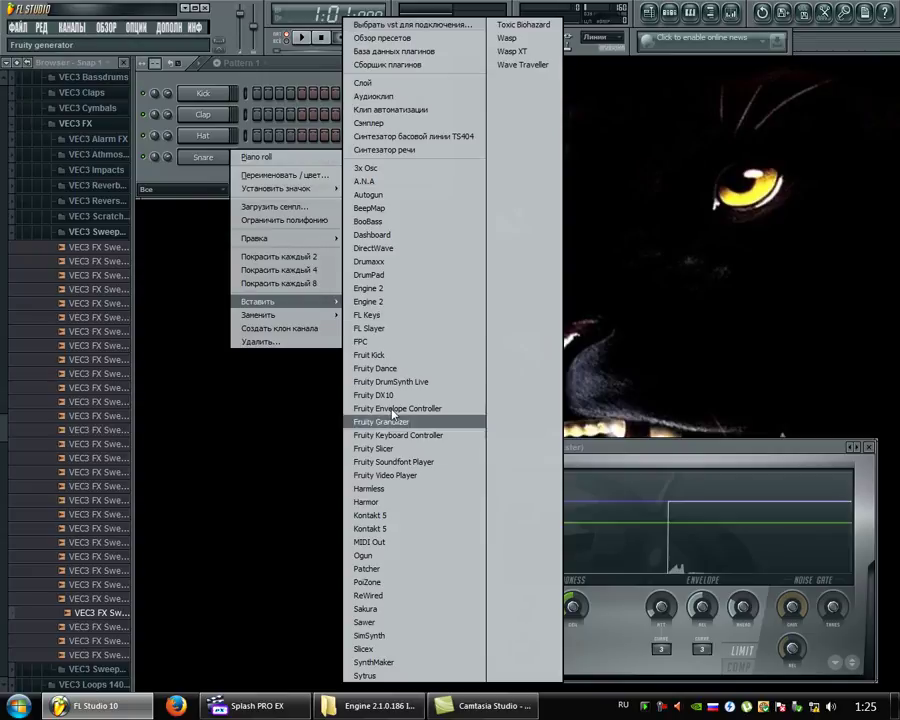
pyautogui.click(410, 288)
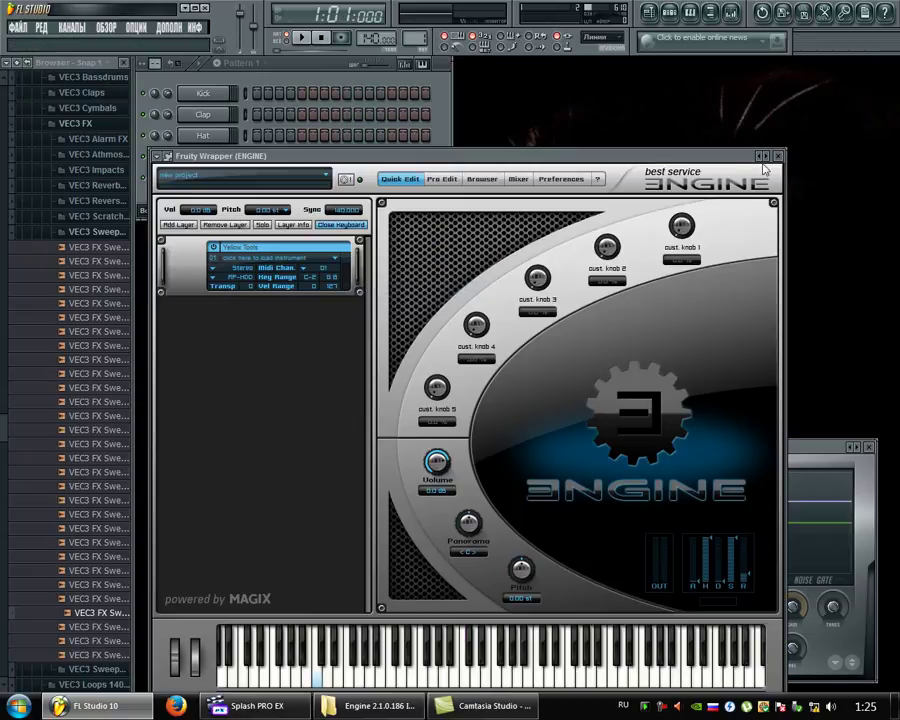
pyautogui.click(775, 156)
# - Insert the second listed Engine 2 generator as another channel above Snare and close its plug-in window after viewing it
pyautogui.rightClick(231, 177)
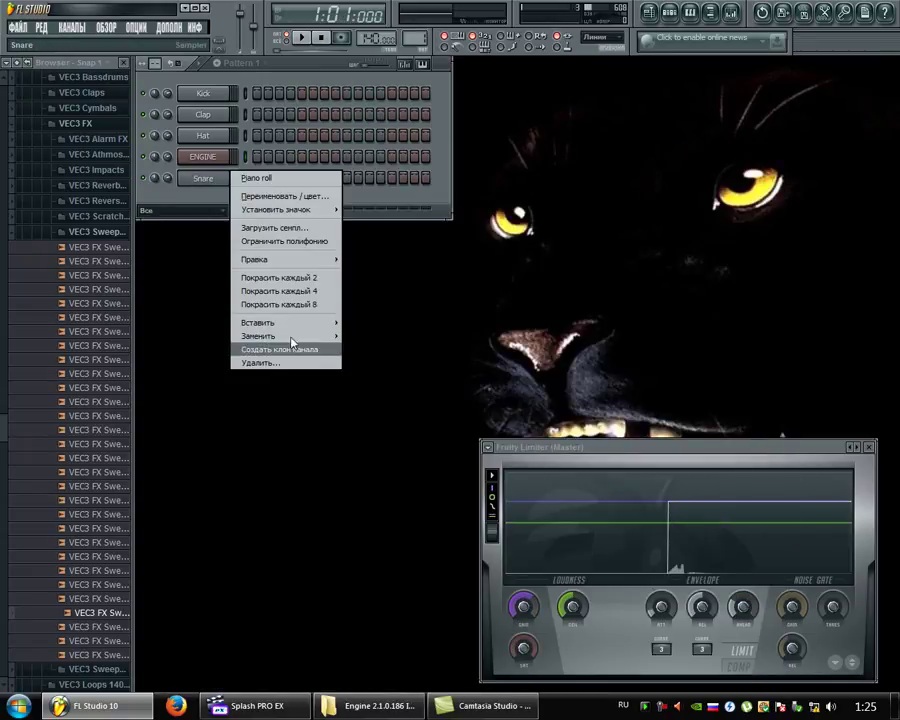
pyautogui.moveTo(295, 323)
pyautogui.click(385, 302)
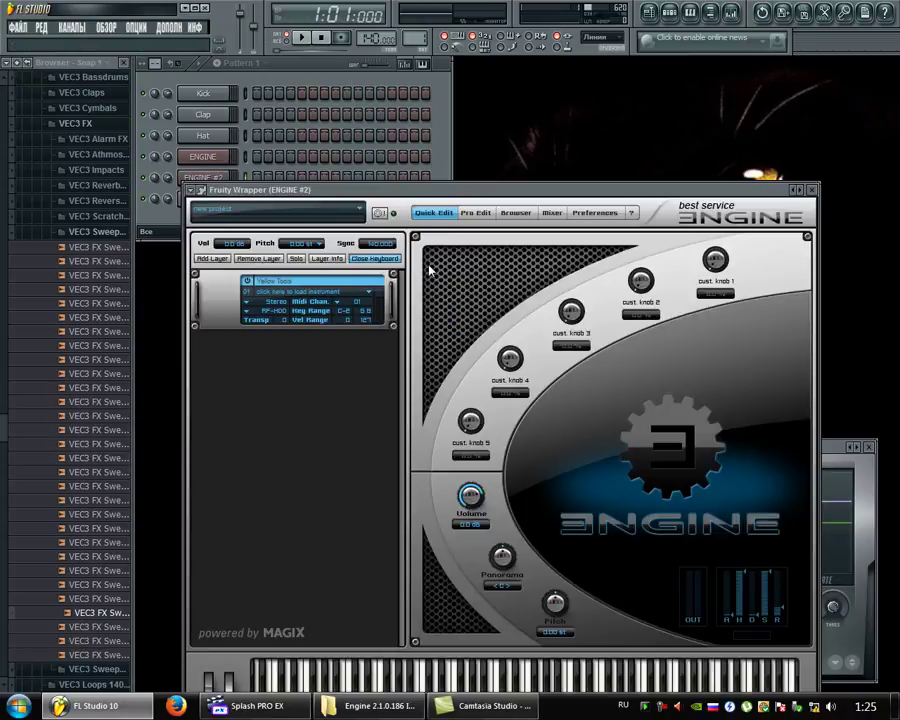
pyautogui.moveTo(477, 192); pyautogui.dragTo(485, 162)
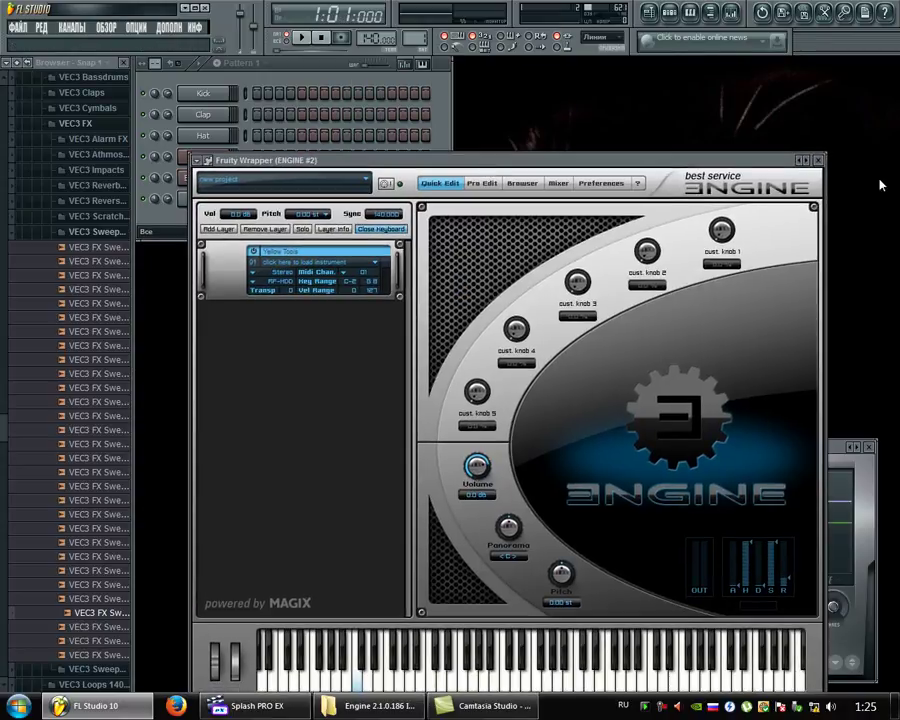
pyautogui.click(819, 160)
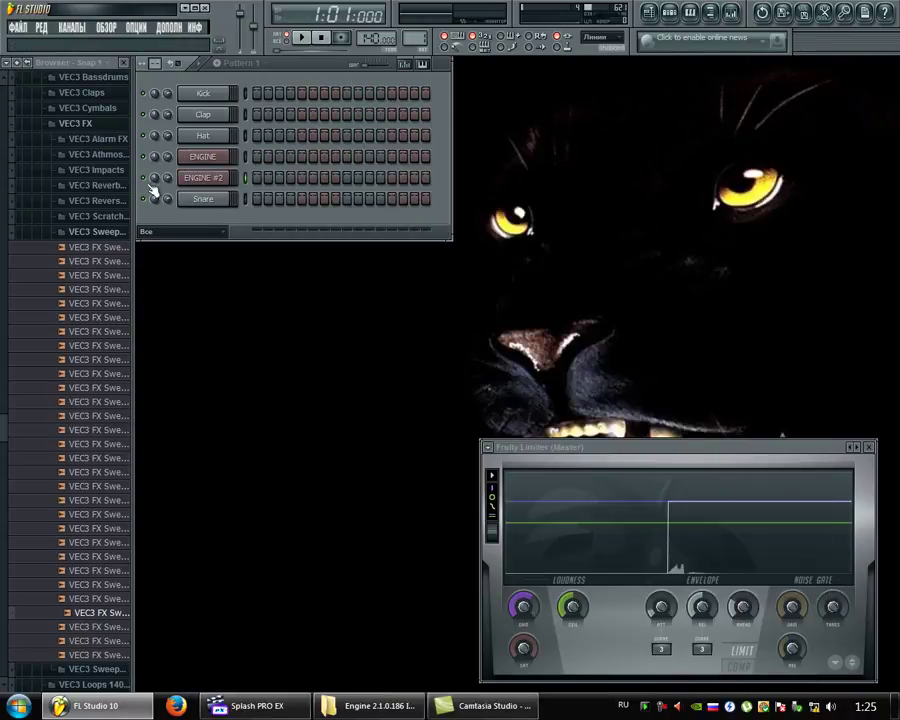
# - Delete the ENGINE #2 channel from the pattern
pyautogui.rightClick(190, 192)
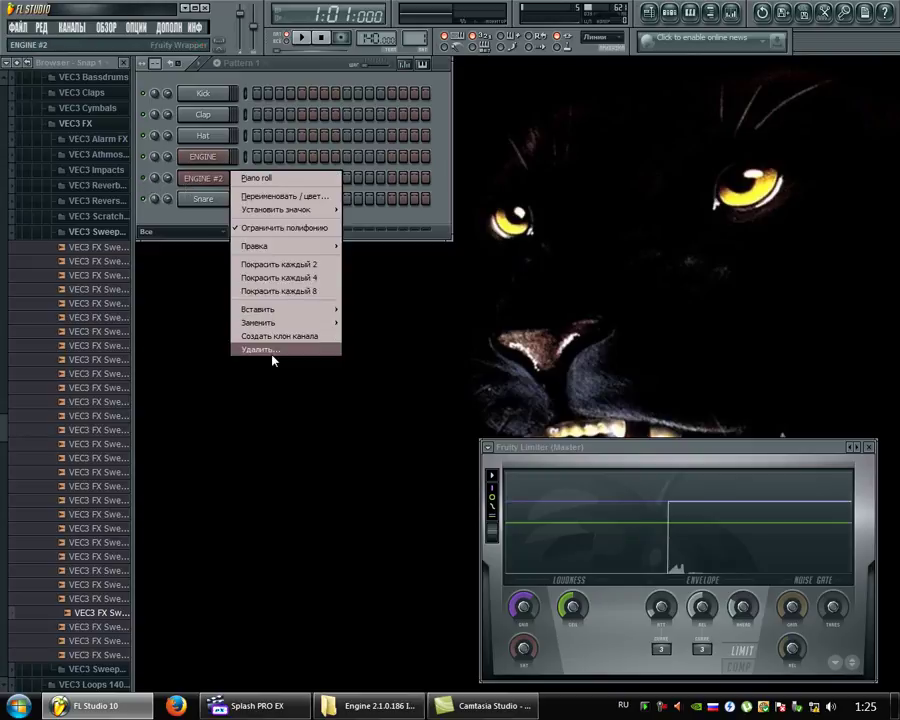
pyautogui.click(261, 353)
pyautogui.click(505, 404)
# - Open the ENGINE channel's plug-in window and reposition it so the whole interface fits on screen
pyautogui.click(203, 156)
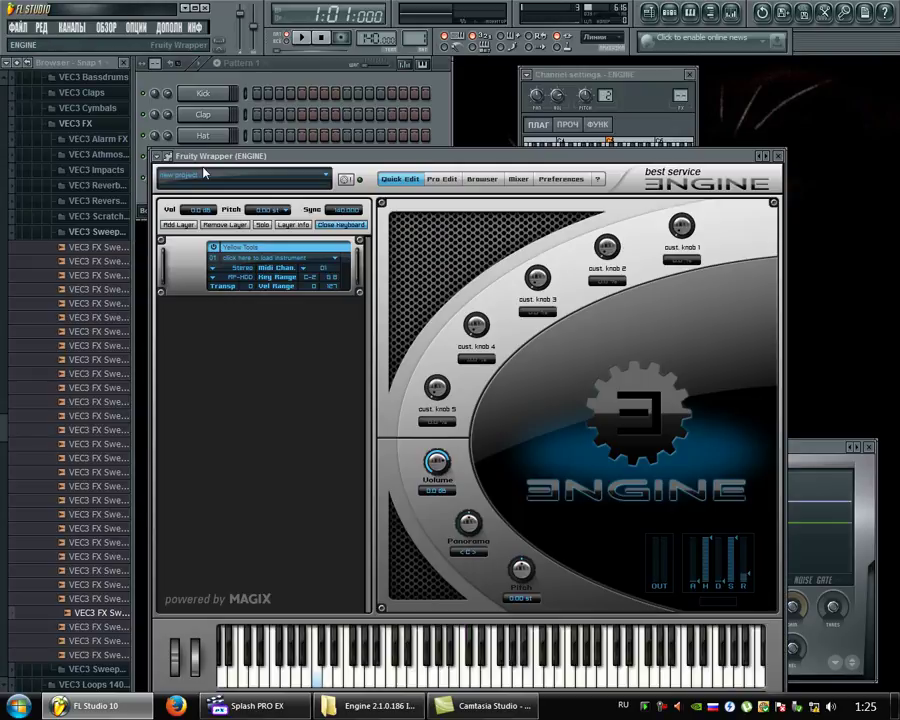
pyautogui.moveTo(443, 163); pyautogui.dragTo(465, 130)
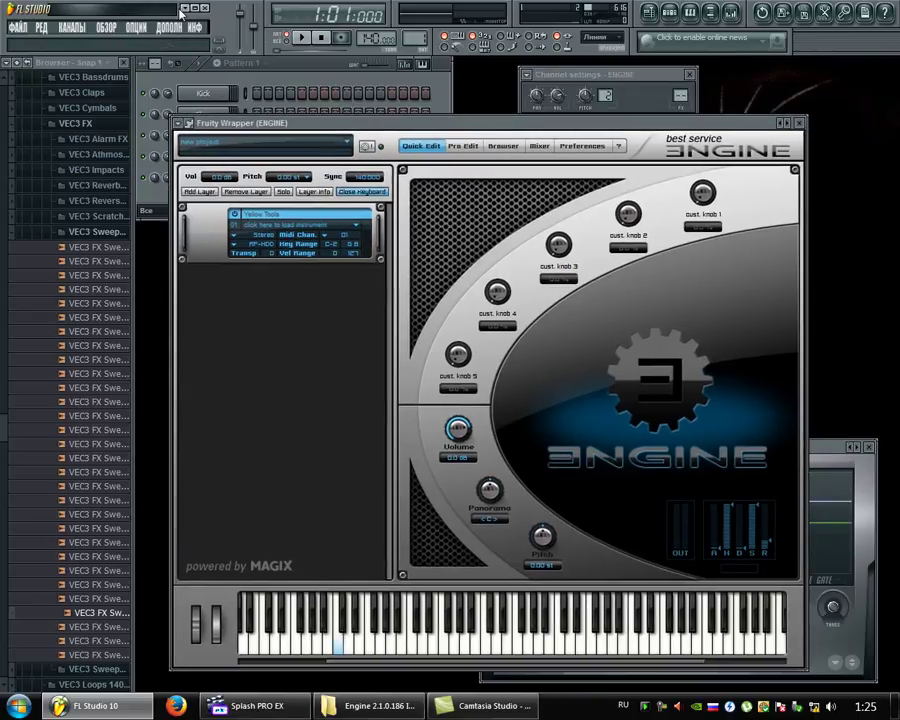
# - Switch to Windows Explorer and examine which Engine libraries are stored in E:\Programs\Instruments (Engine), minimizing the folder window when done
pyautogui.click(132, 9)
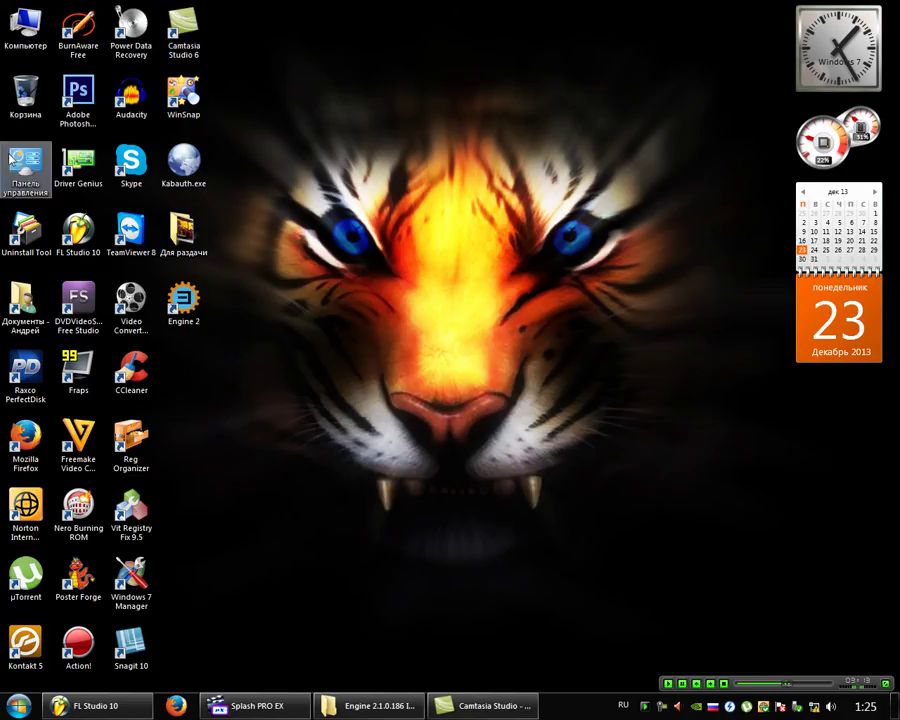
pyautogui.doubleClick(22, 48)
pyautogui.doubleClick(531, 347)
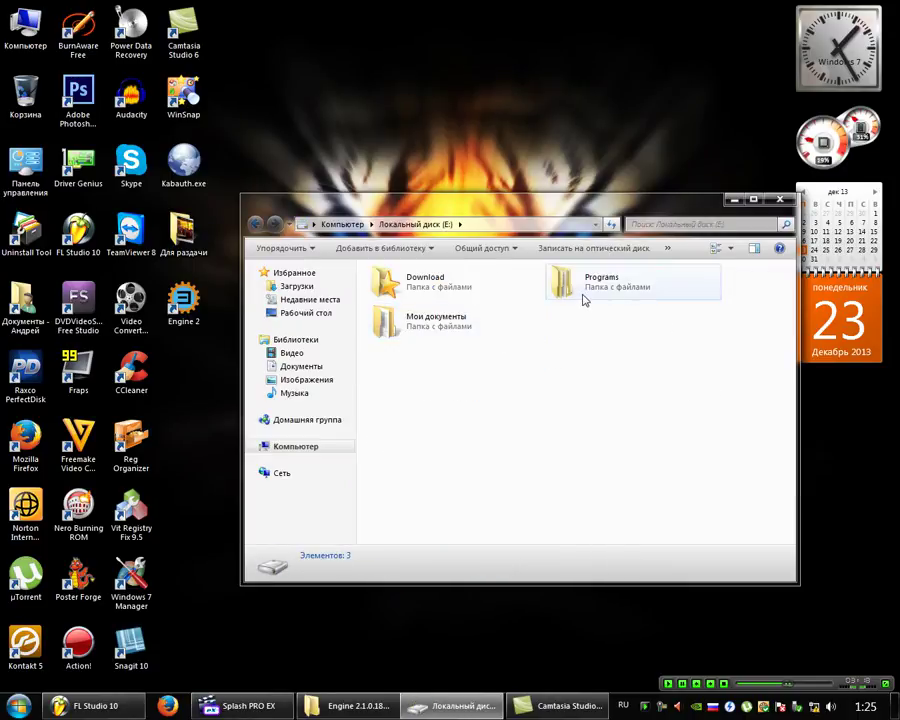
pyautogui.doubleClick(573, 300)
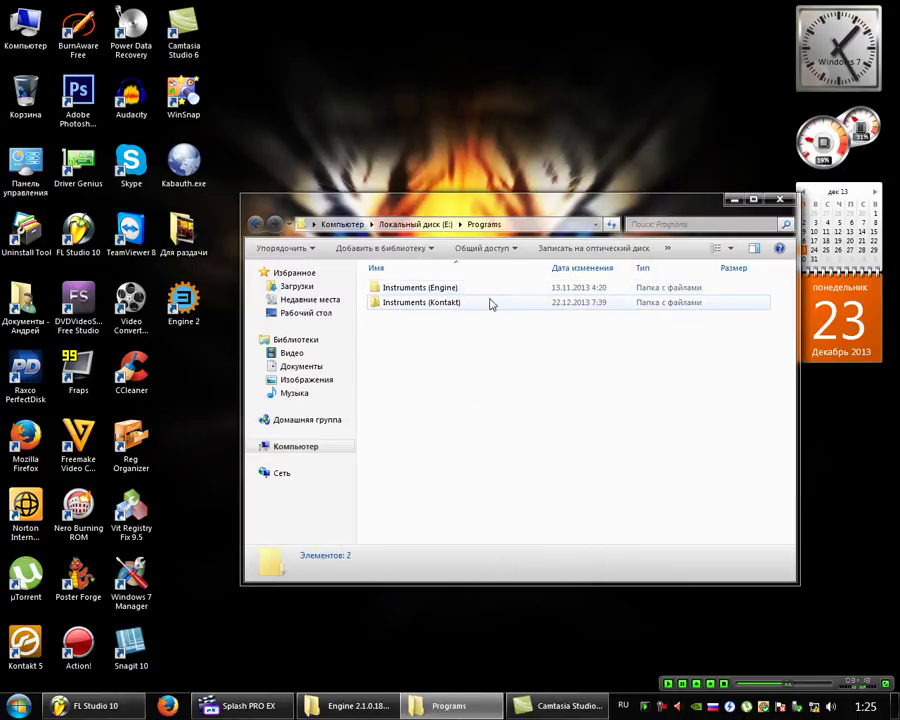
pyautogui.click(452, 289)
pyautogui.doubleClick(455, 292)
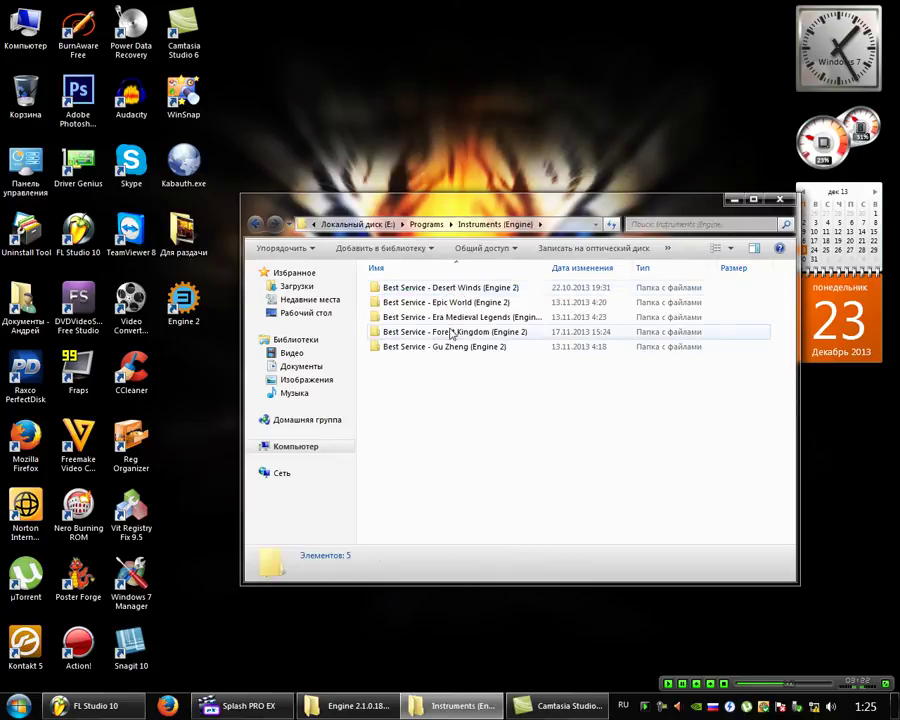
pyautogui.moveTo(500, 209); pyautogui.dragTo(468, 212)
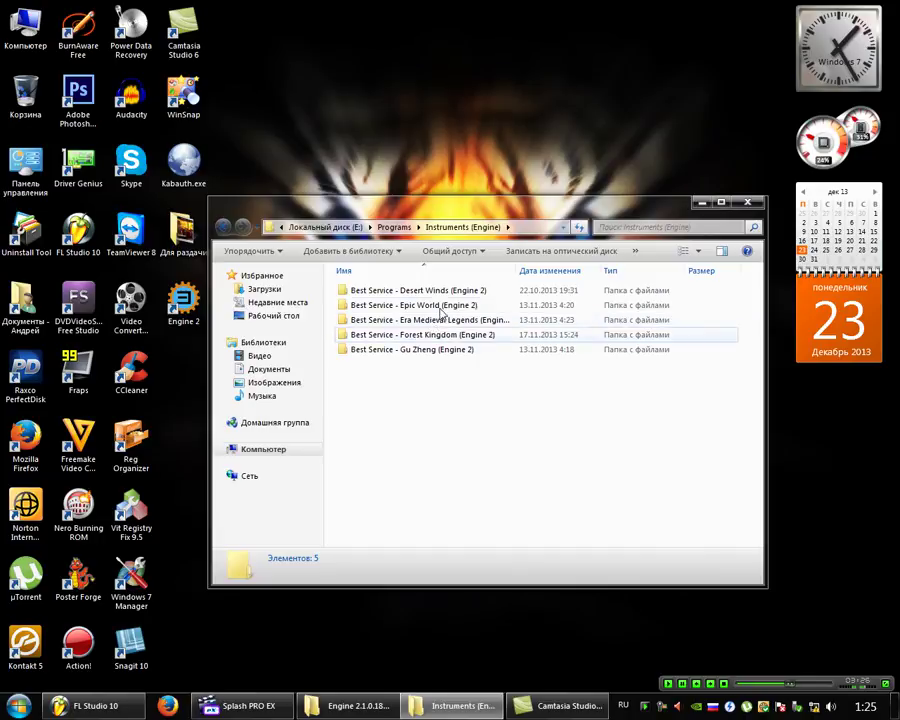
pyautogui.click(700, 203)
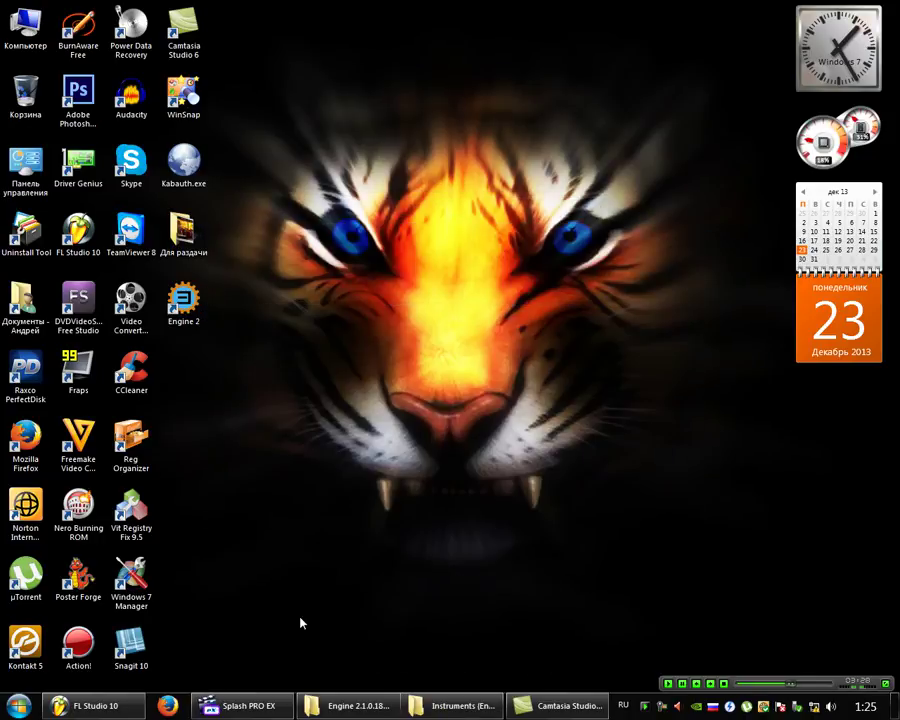
# - Return to FL Studio and start adding a library in the Libraries section of Engine's preferences
pyautogui.click(88, 705)
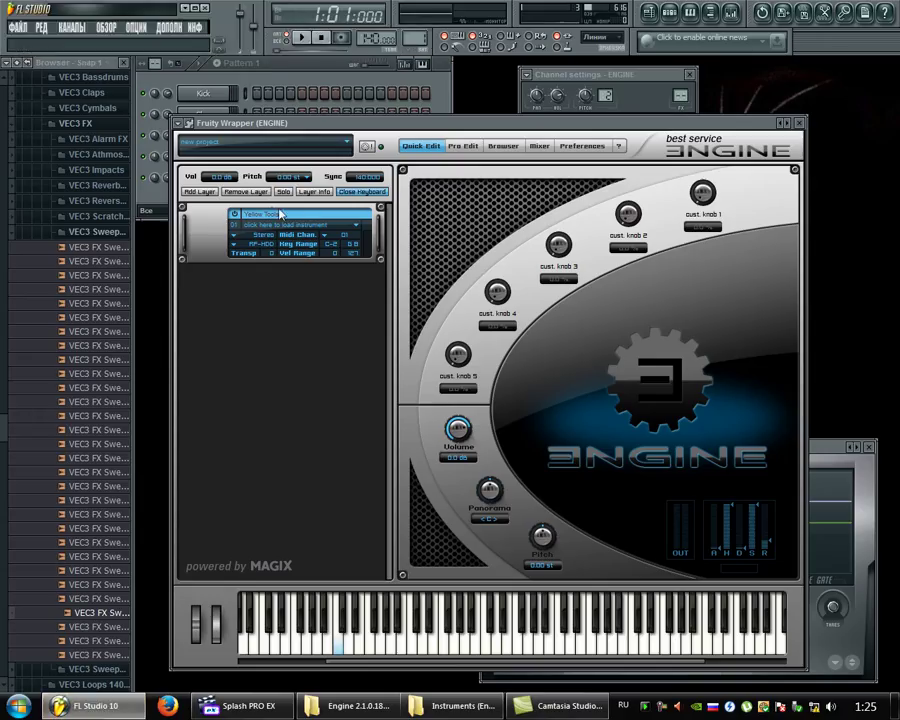
pyautogui.click(577, 148)
pyautogui.moveTo(505, 126); pyautogui.dragTo(518, 136)
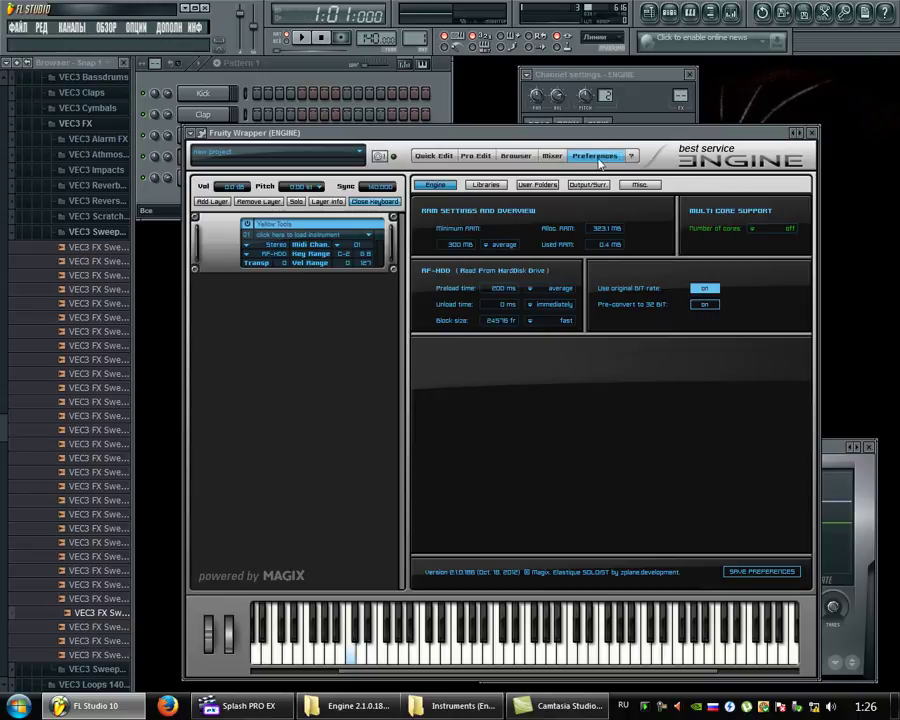
pyautogui.click(485, 185)
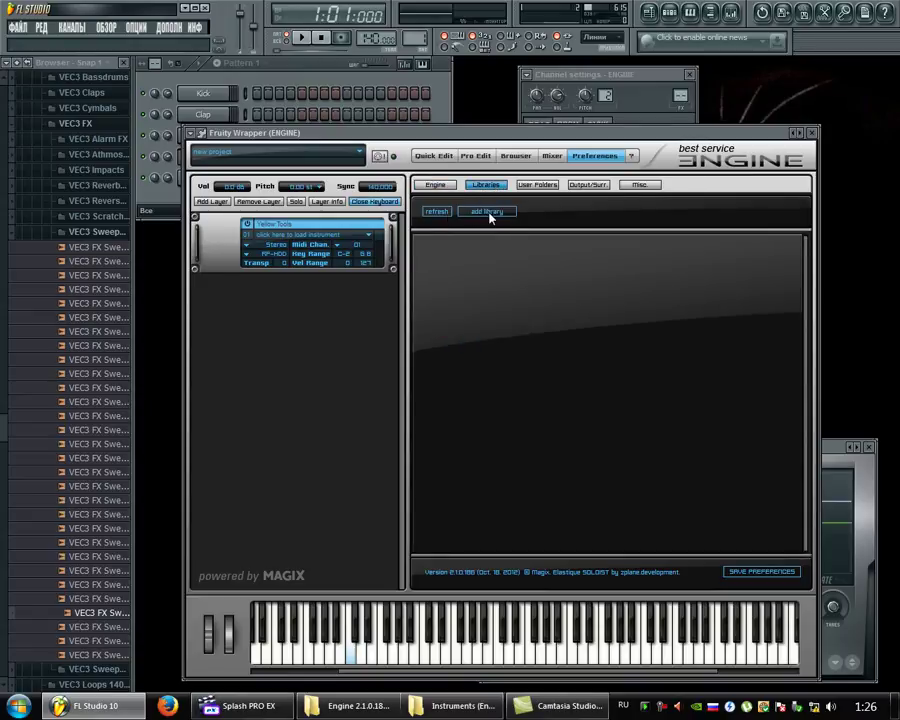
pyautogui.click(476, 211)
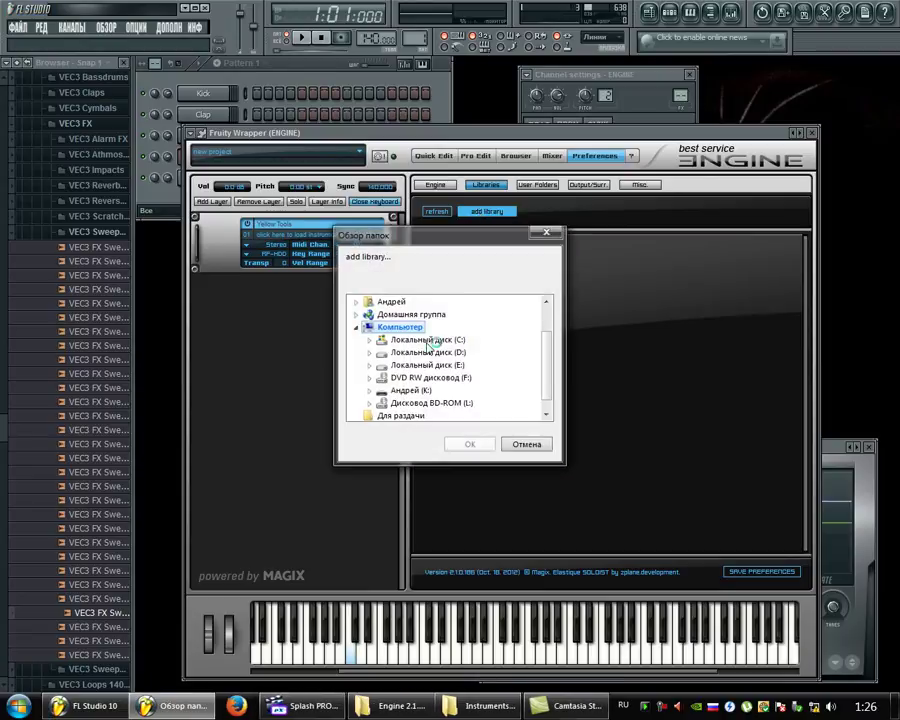
pyautogui.click(435, 354)
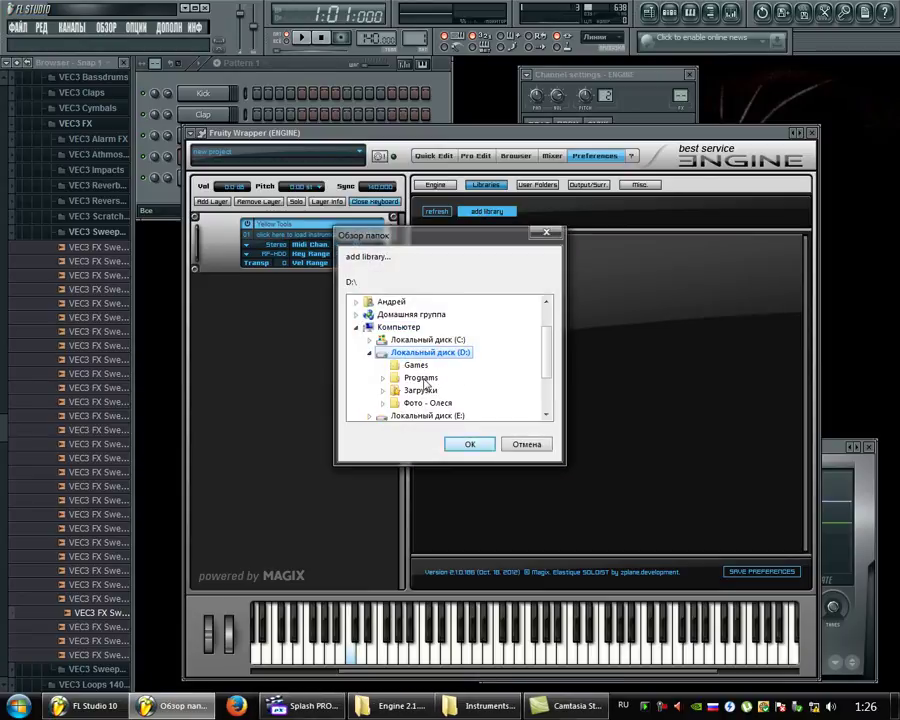
pyautogui.click(421, 378)
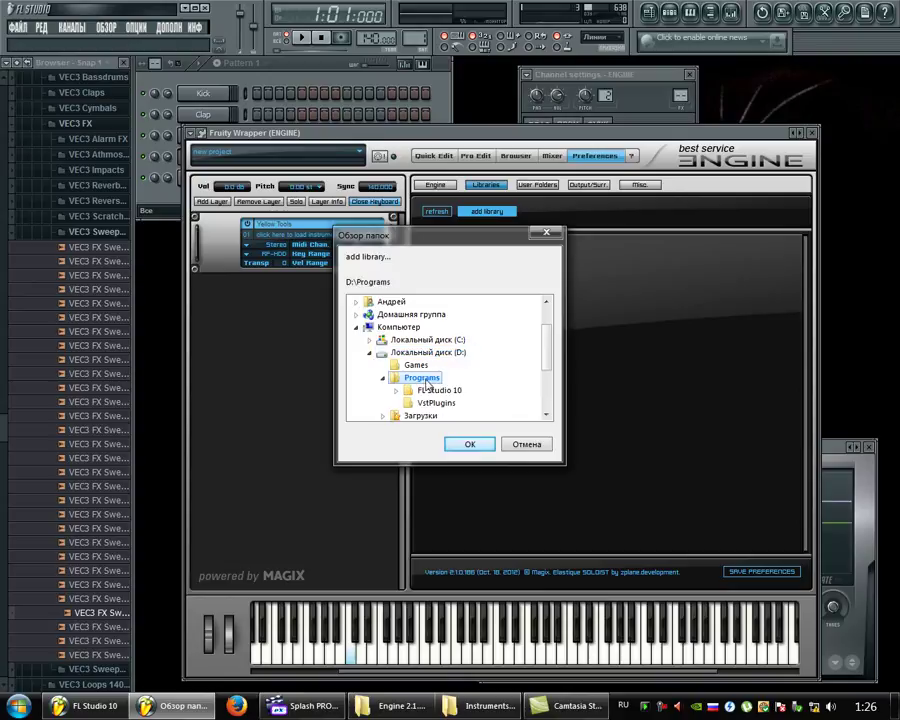
pyautogui.click(383, 378)
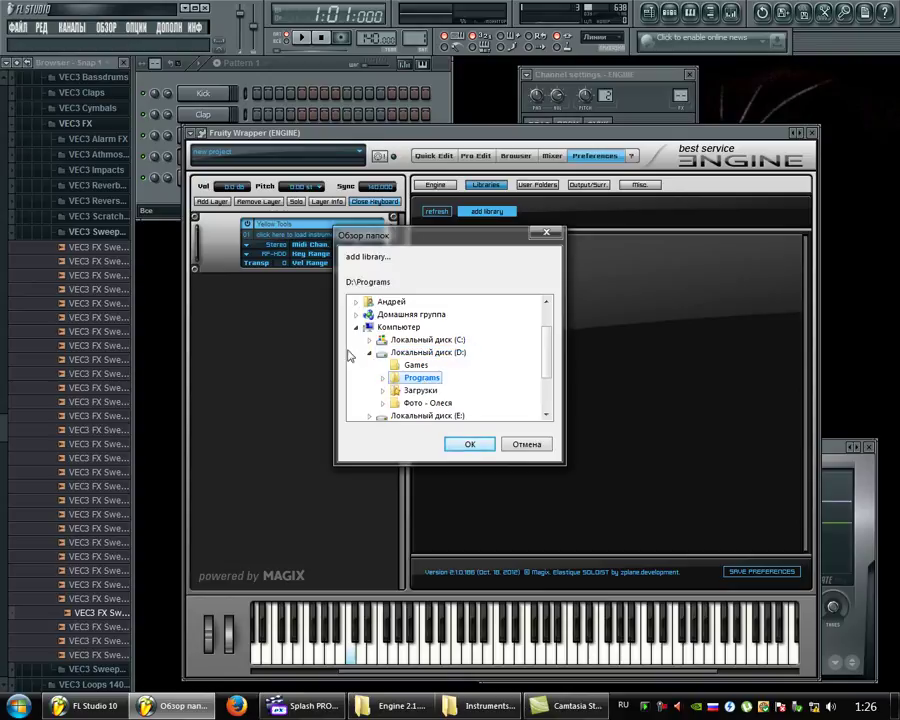
pyautogui.click(369, 353)
# - Add the folder E:\Programs\Instruments (Engine)\Best Service - Desert Winds (Engine 2) as an Engine library
pyautogui.click(433, 366)
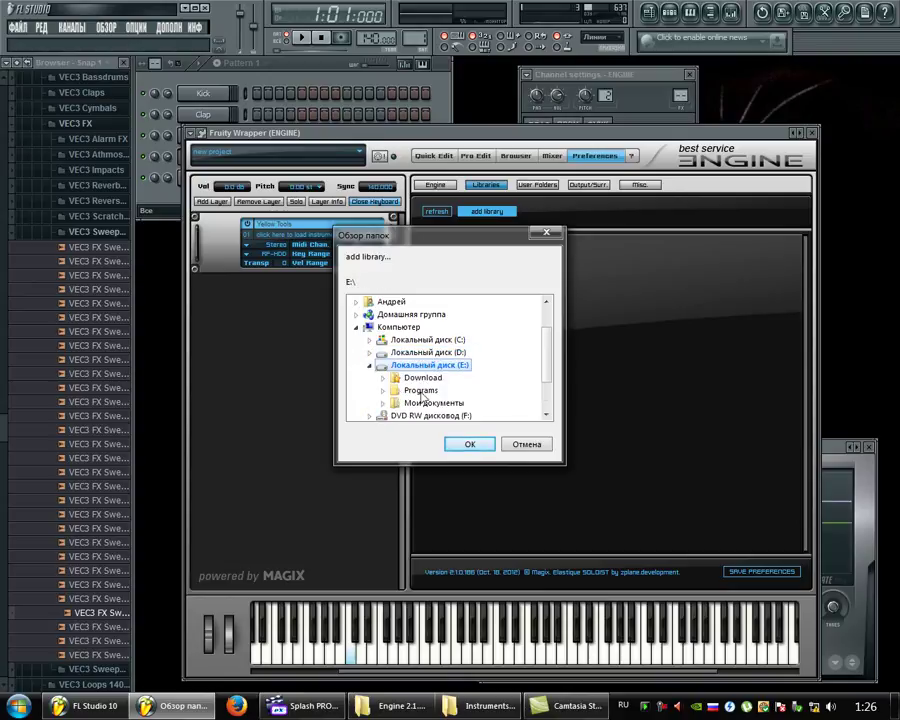
pyautogui.click(421, 390)
pyautogui.click(445, 389)
pyautogui.scroll(-1, 512, 372)
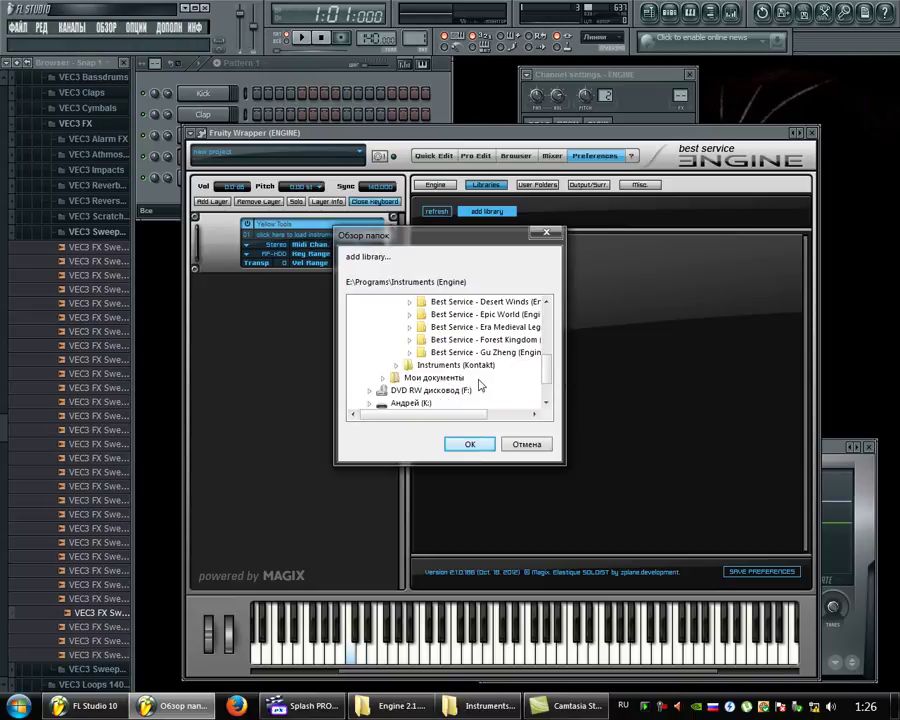
pyautogui.scroll(1, 418, 398)
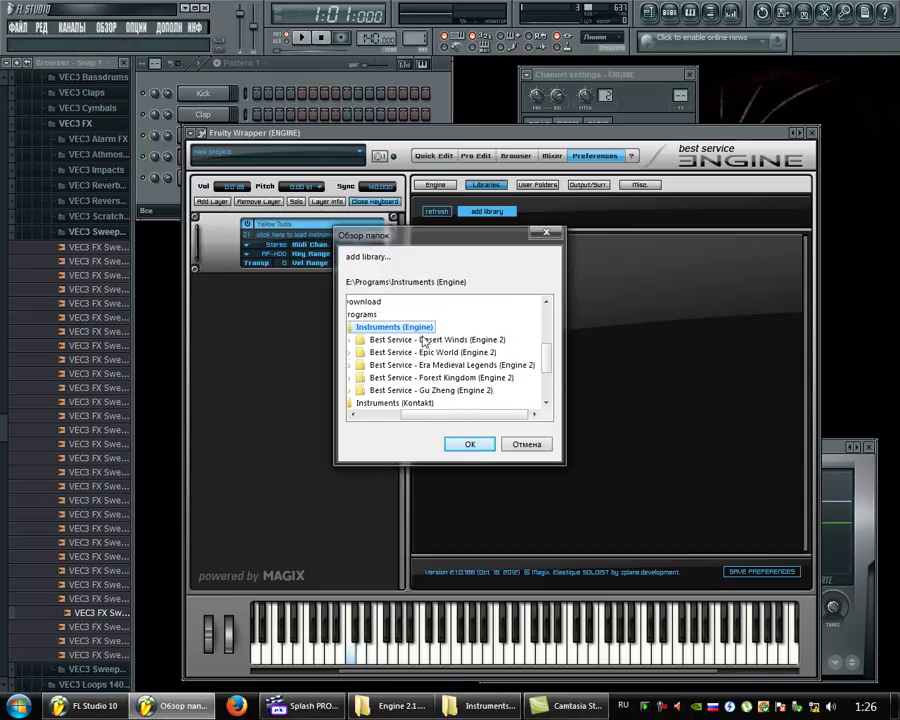
pyautogui.click(446, 341)
pyautogui.doubleClick(432, 341)
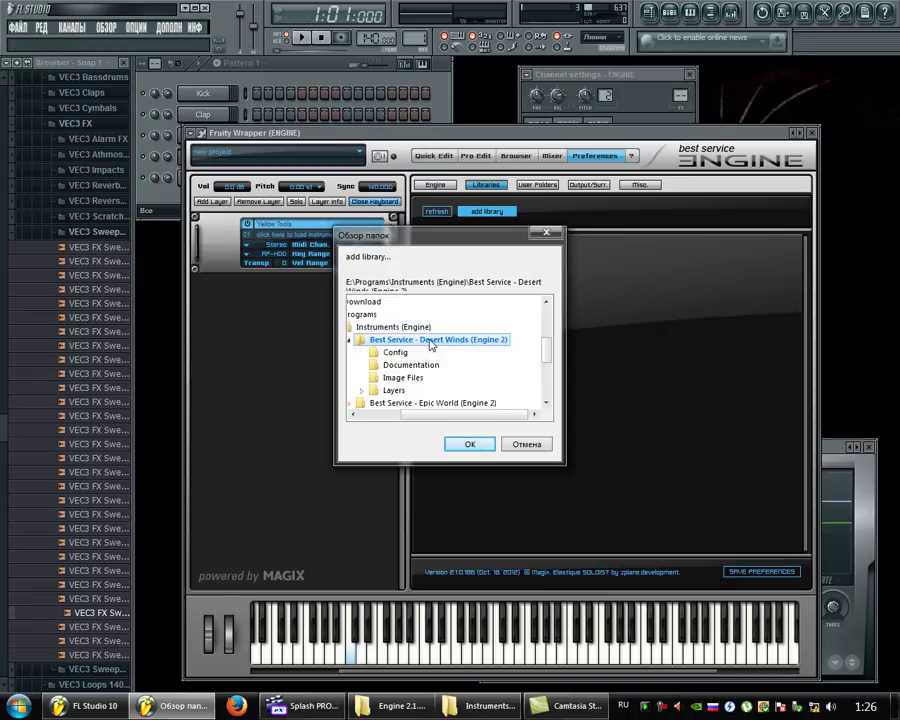
pyautogui.click(468, 446)
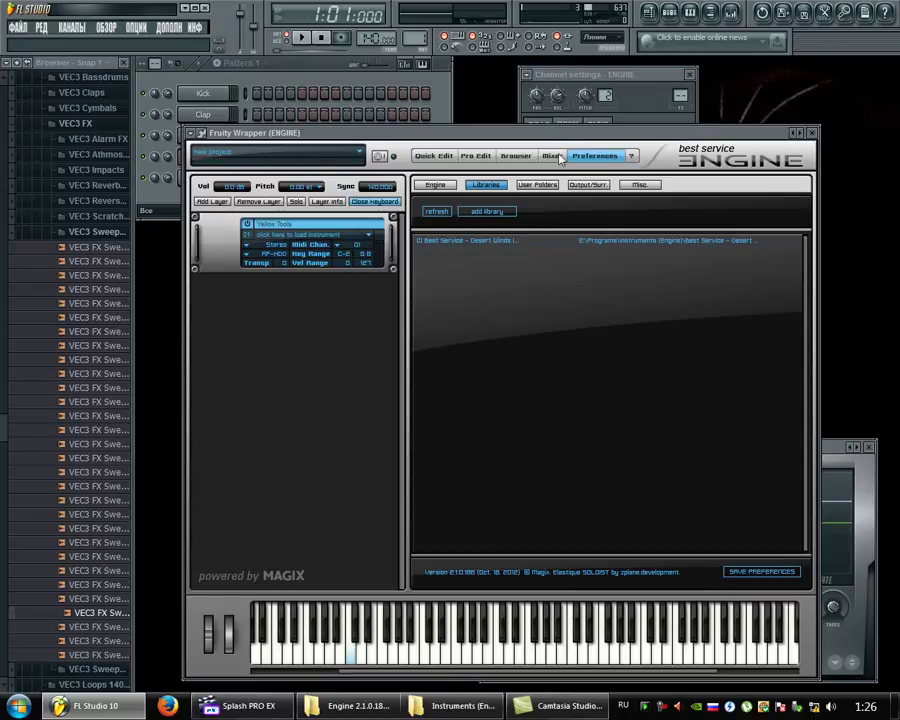
# - Check Engine's Browser, Mixer and Preferences pages for the newly added Desert Winds library
pyautogui.click(516, 157)
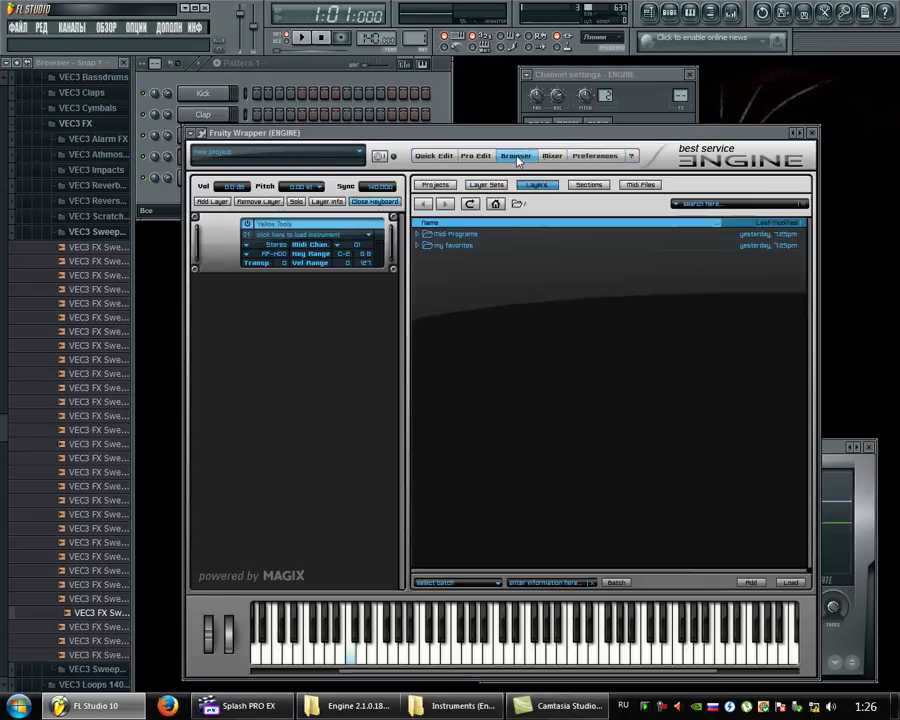
pyautogui.click(597, 157)
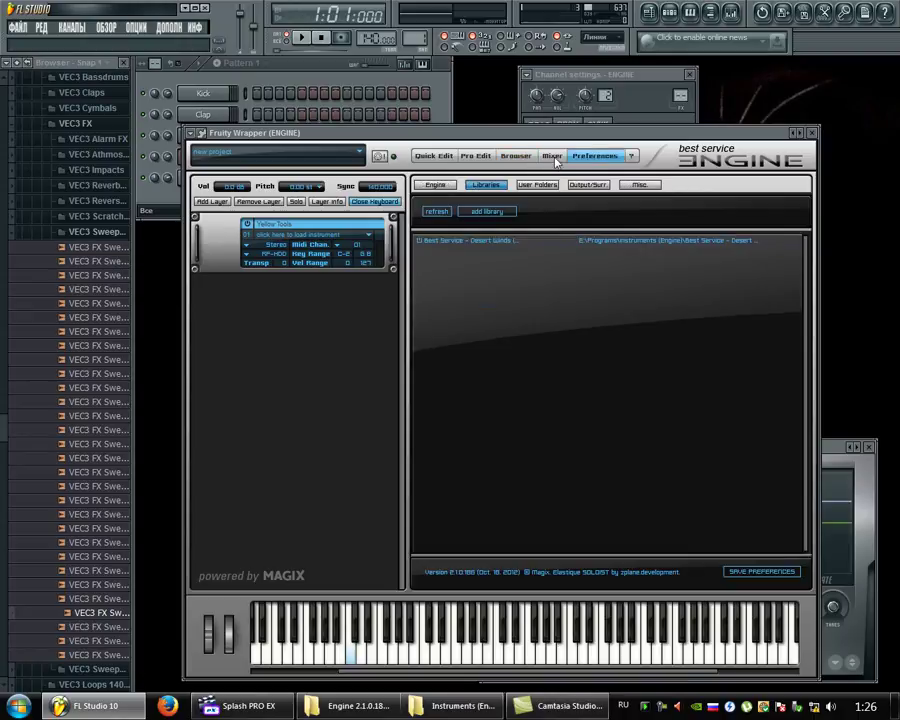
pyautogui.click(467, 158)
pyautogui.click(552, 156)
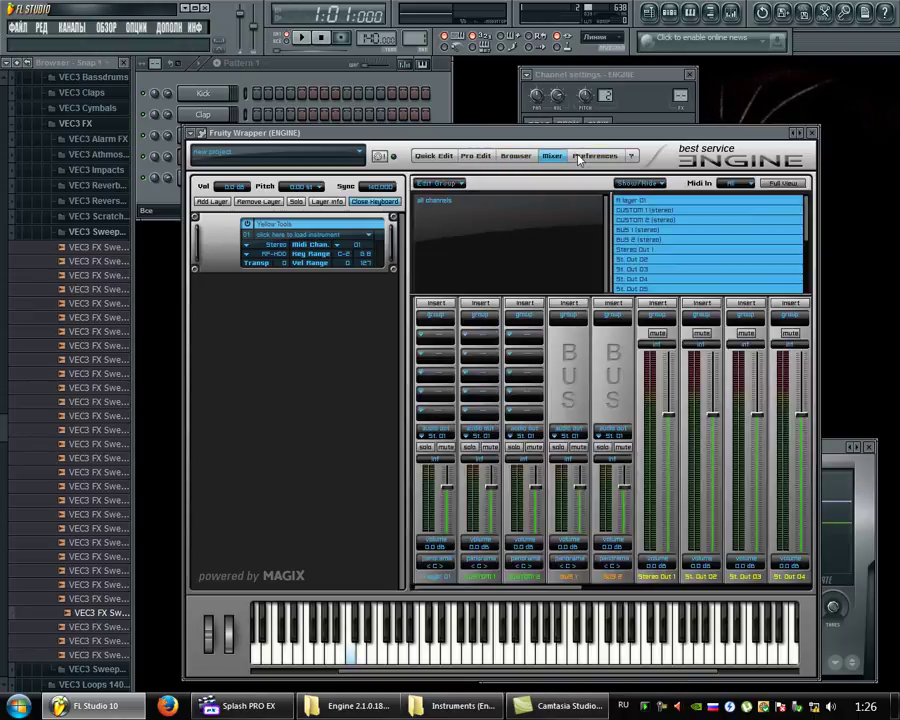
pyautogui.click(595, 156)
pyautogui.click(537, 185)
pyautogui.click(437, 185)
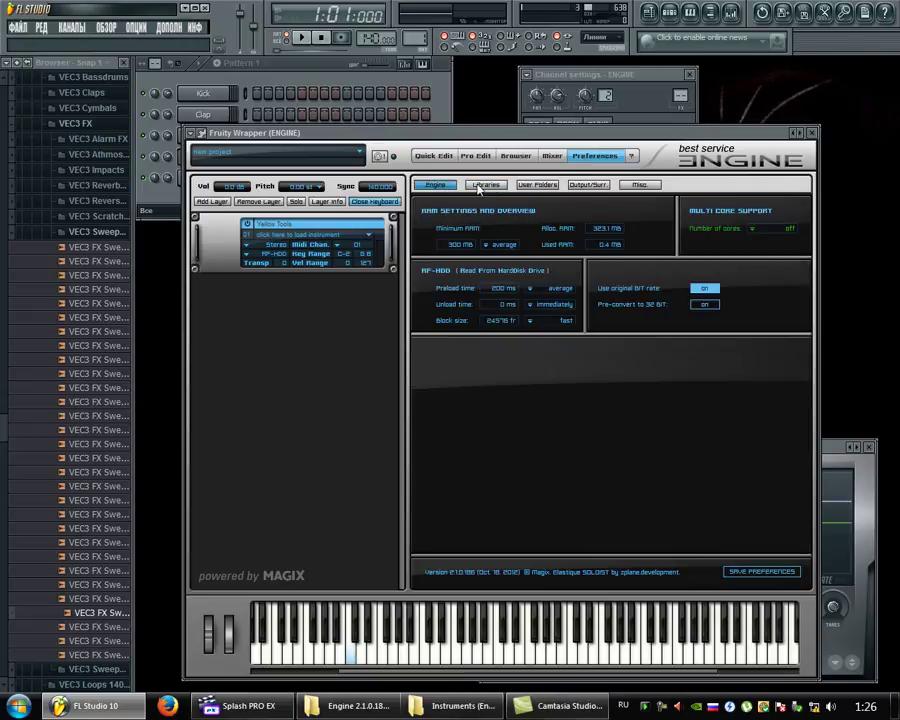
pyautogui.click(487, 186)
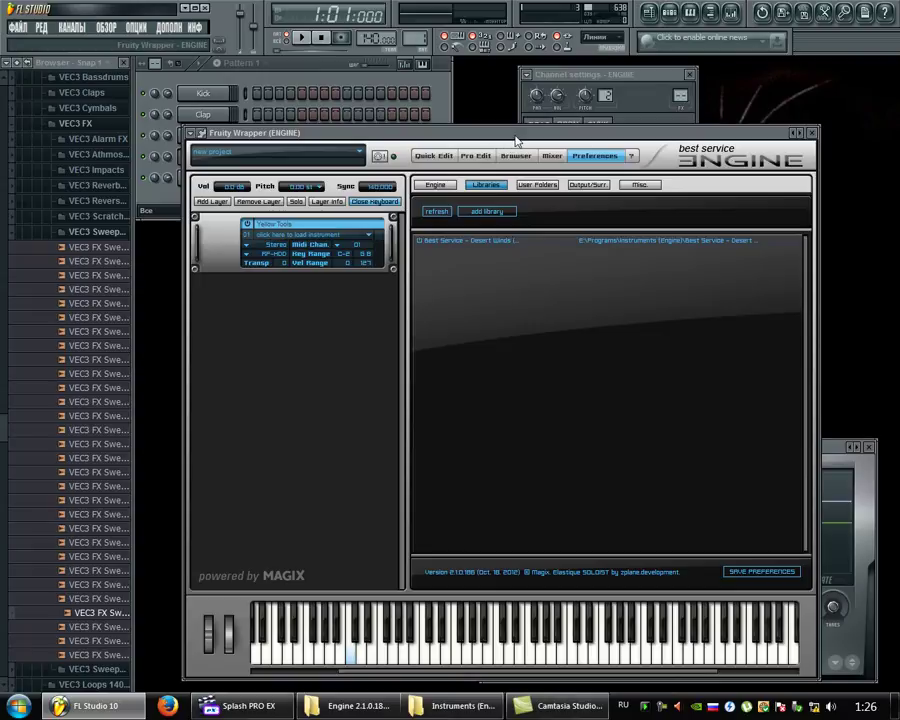
# - Close Engine's window, delete the ENGINE channel and insert a fresh Engine 2 channel from the Snare channel
pyautogui.click(809, 134)
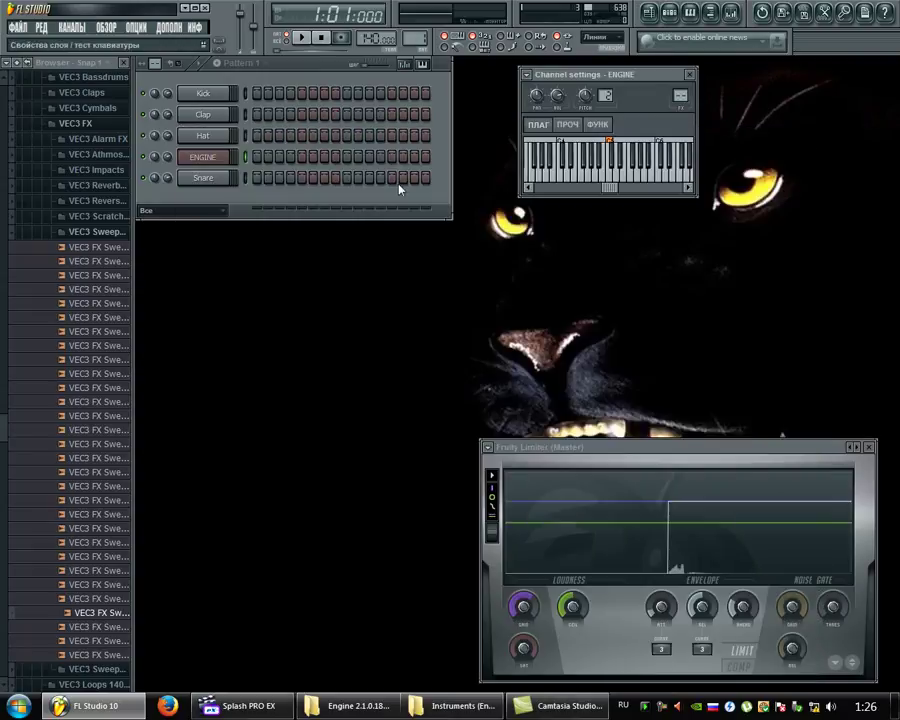
pyautogui.rightClick(213, 159)
pyautogui.click(270, 328)
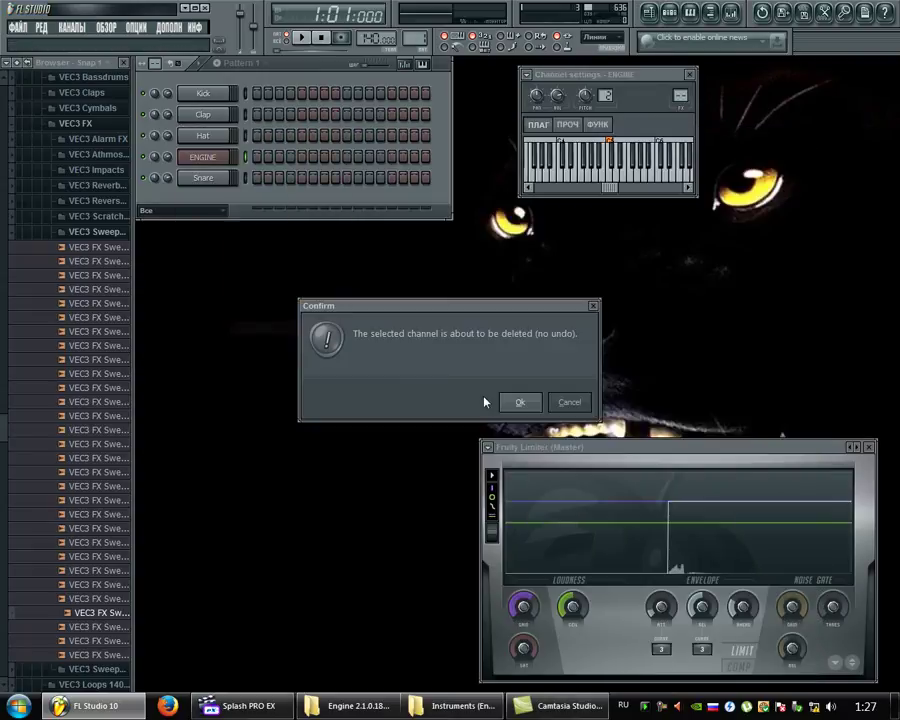
pyautogui.click(516, 400)
pyautogui.rightClick(205, 157)
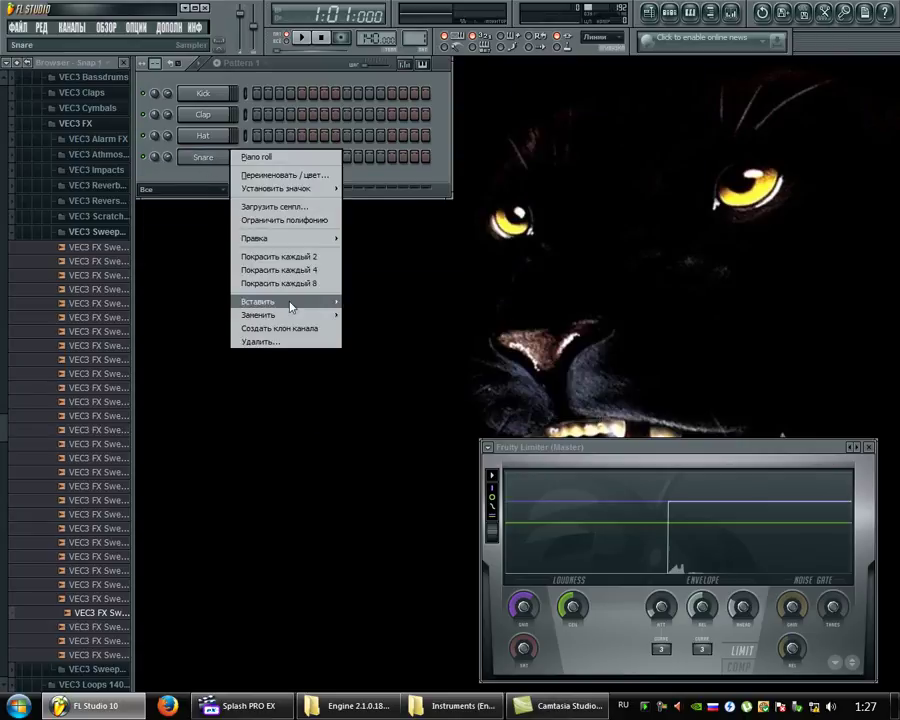
pyautogui.moveTo(290, 301)
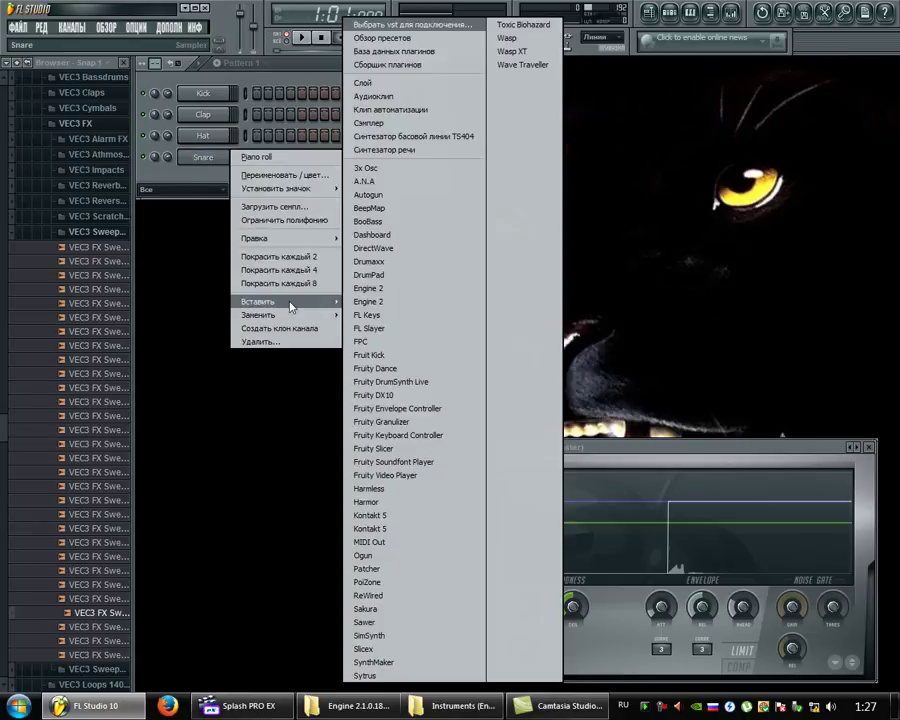
pyautogui.click(388, 290)
pyautogui.click(400, 234)
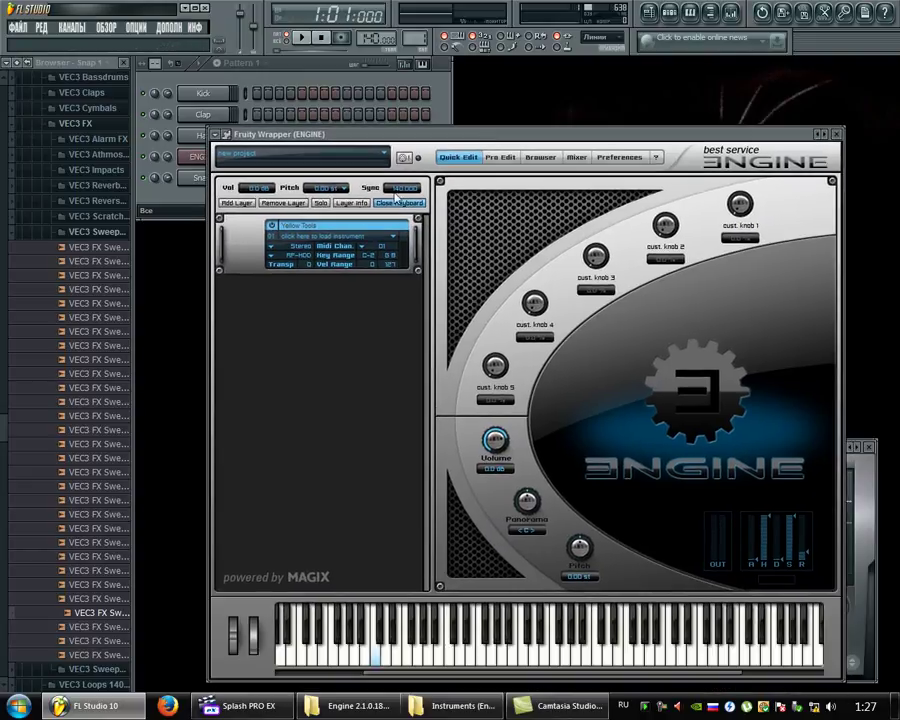
# - Load the Armenian Duduk Drones instrument from the Desert Winds library into Engine's first layer
pyautogui.click(341, 228)
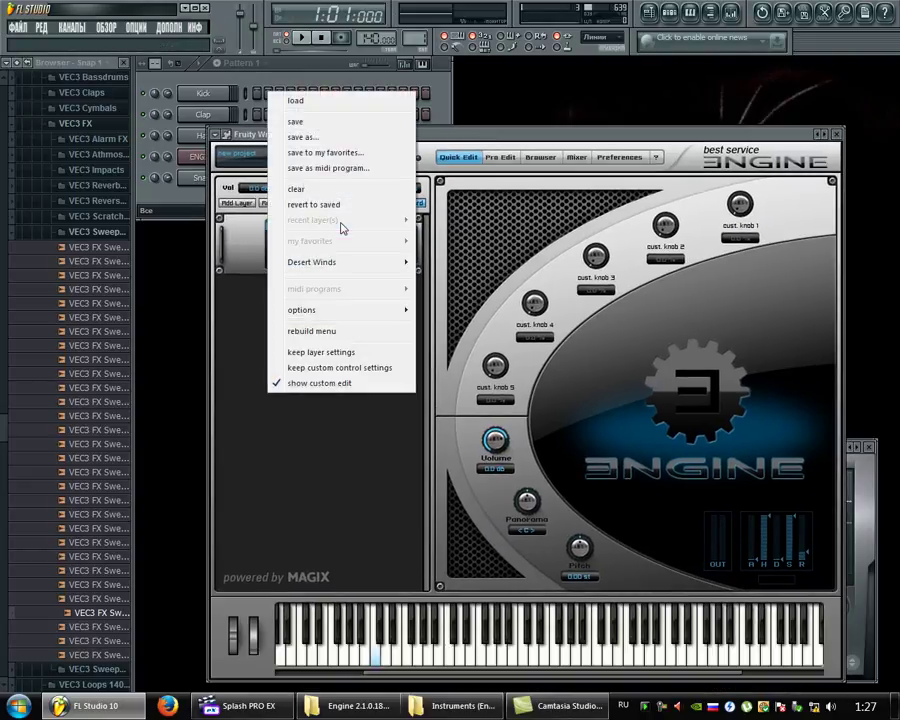
pyautogui.moveTo(379, 261)
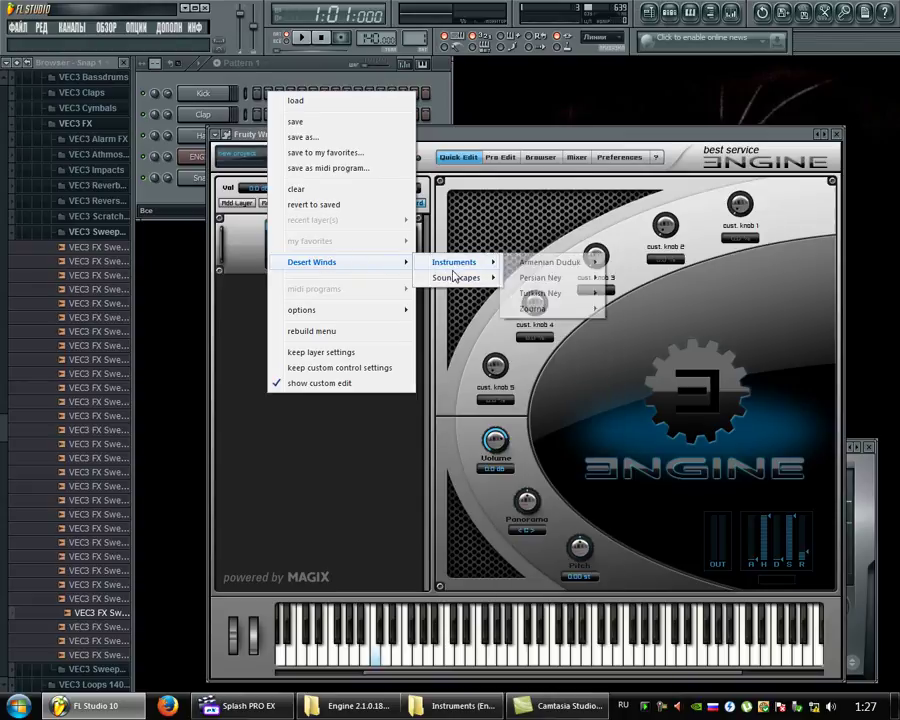
pyautogui.moveTo(453, 266)
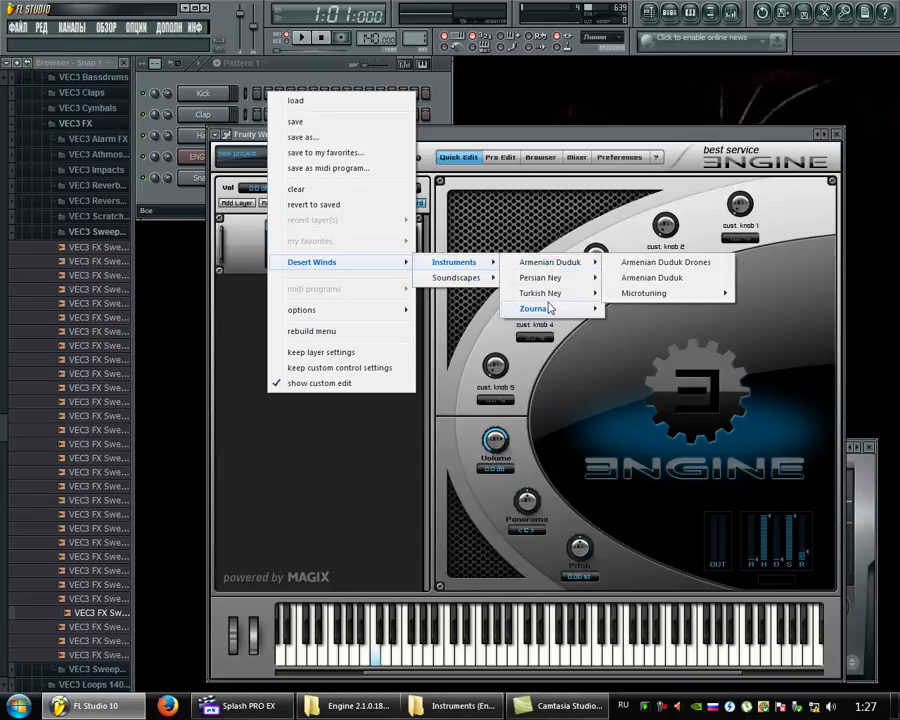
pyautogui.moveTo(548, 310)
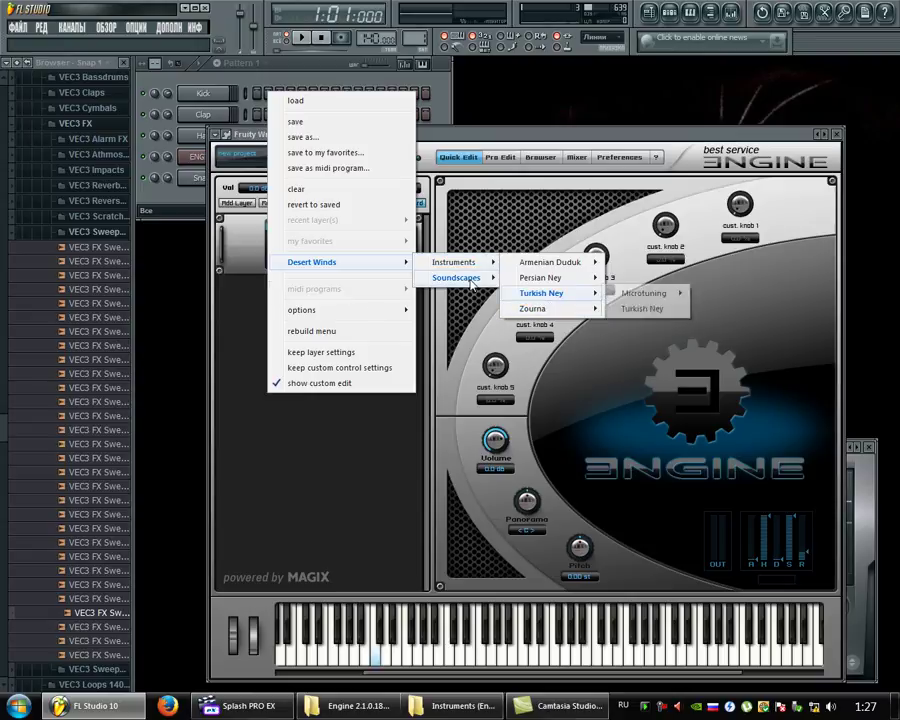
pyautogui.moveTo(524, 260)
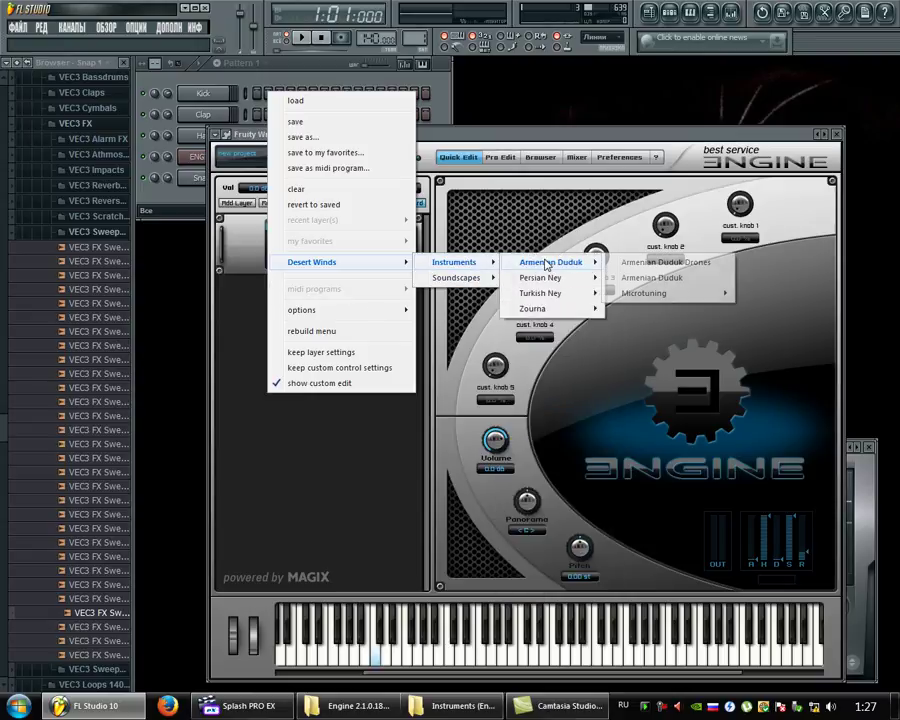
pyautogui.click(668, 261)
# - Audition the Armenian Duduk Drones instrument by playing several notes
pyautogui.press('t')
pyautogui.press('v')
pyautogui.press('b')
pyautogui.press('c')
pyautogui.press('v')
pyautogui.press('x')
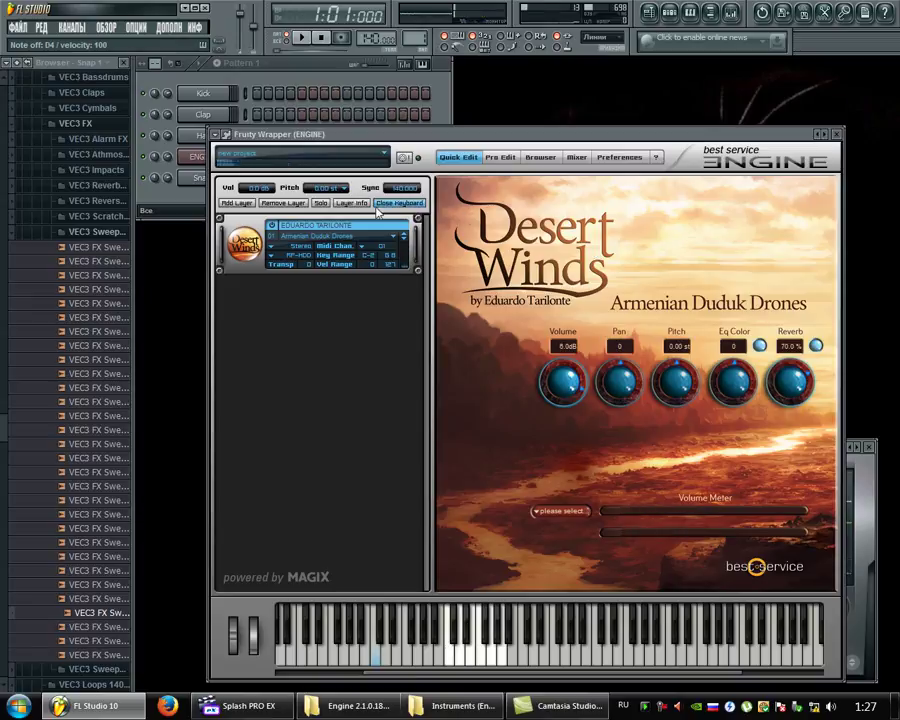
# - Add the folder E:\Programs\Instruments (Engine)\Best Service - Gu Zheng (Engine 2) as another library in Engine's preferences
pyautogui.click(621, 160)
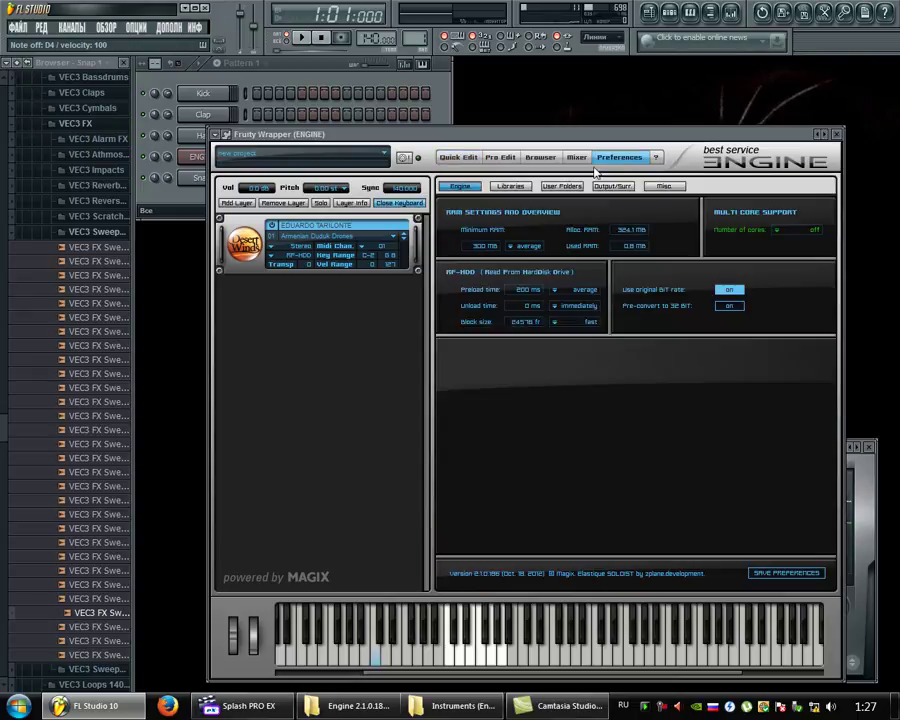
pyautogui.click(509, 188)
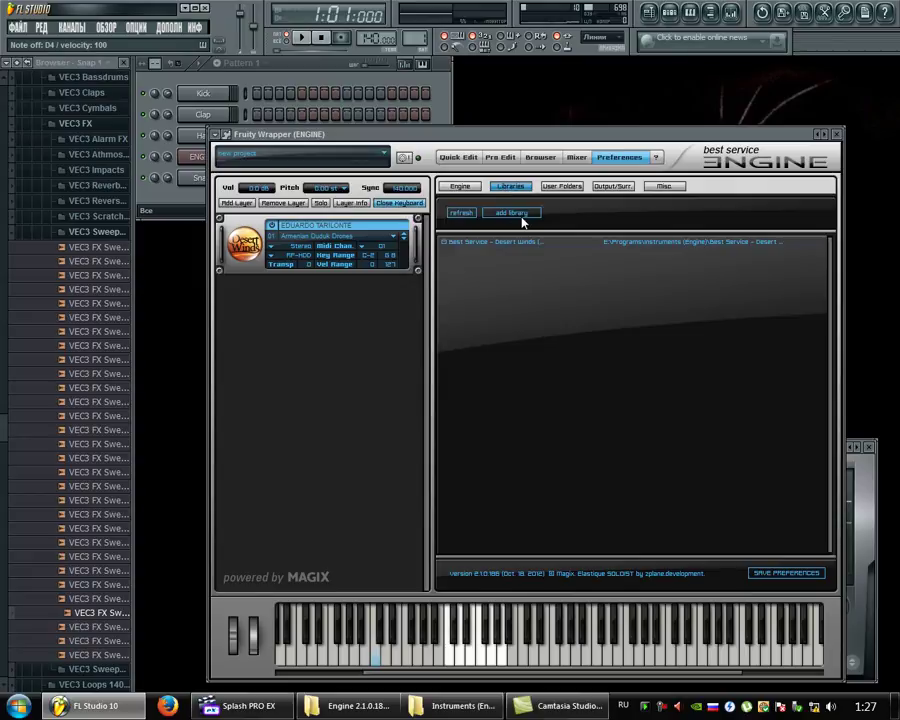
pyautogui.click(511, 216)
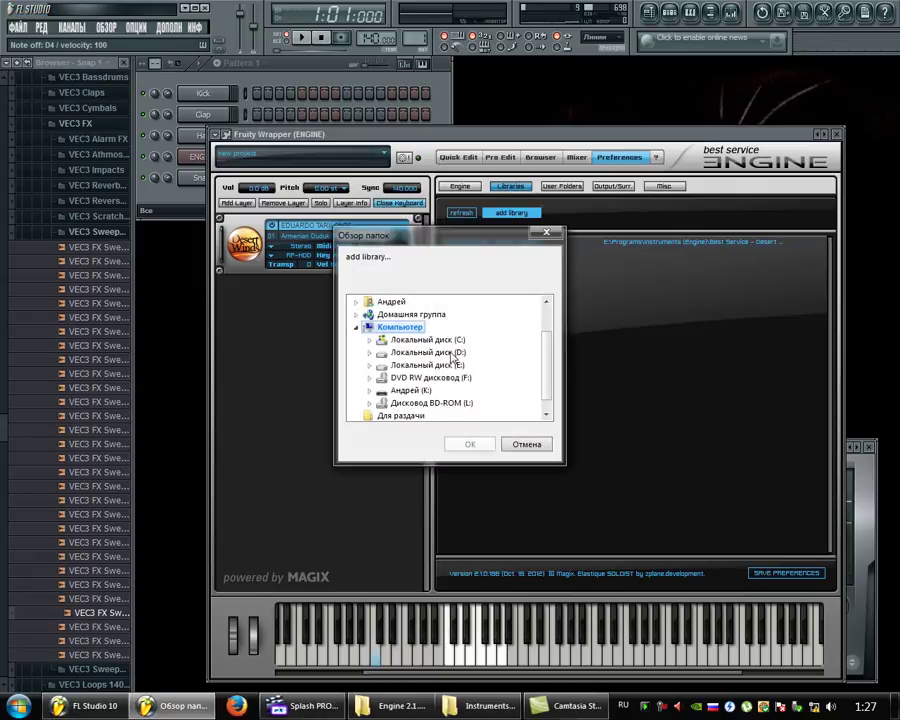
pyautogui.click(441, 366)
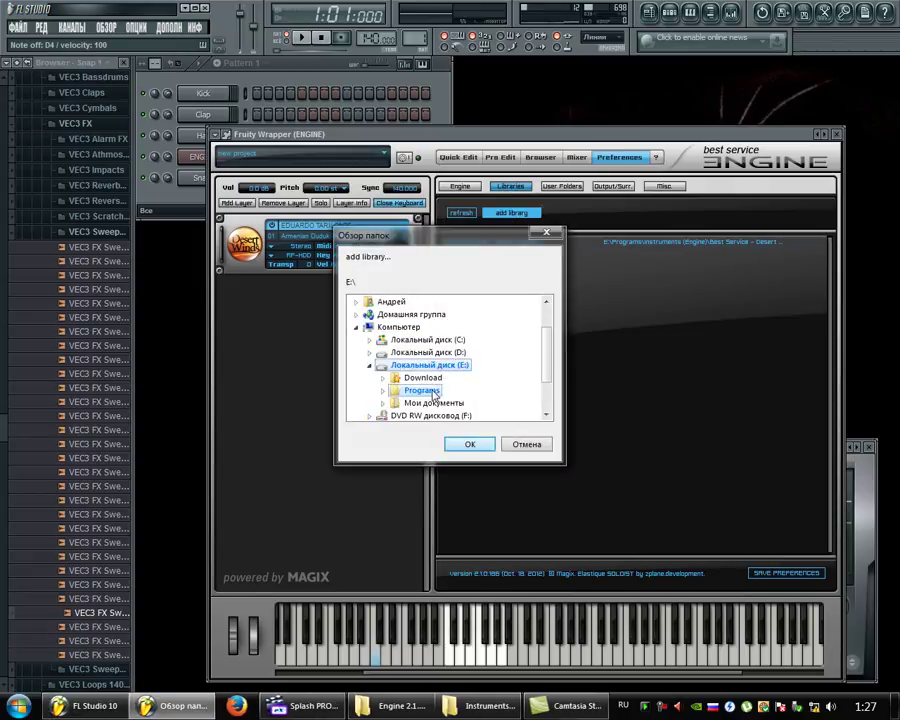
pyautogui.click(433, 392)
pyautogui.click(458, 390)
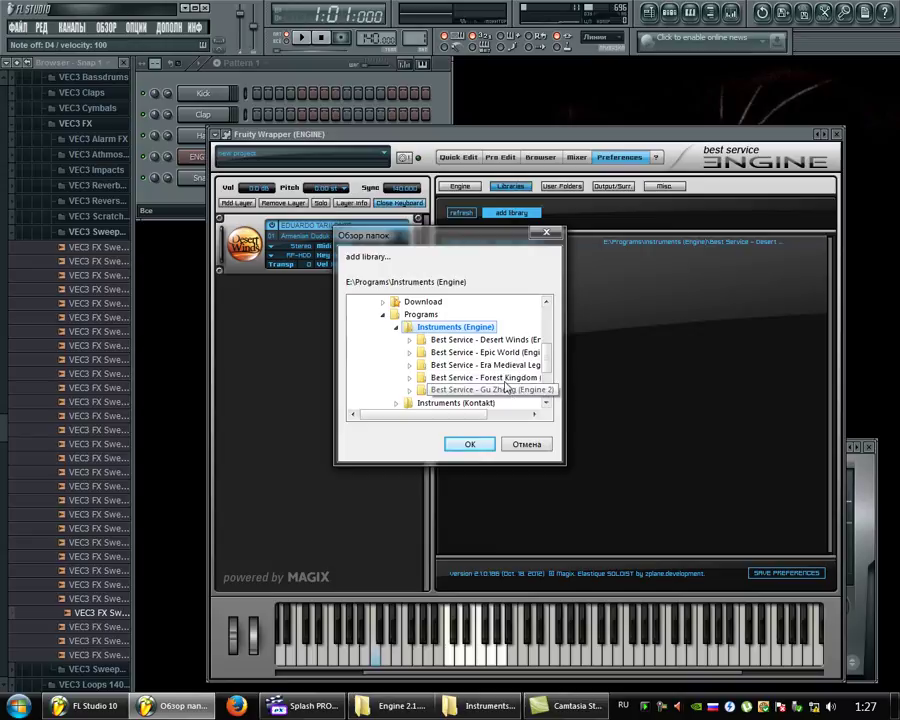
pyautogui.click(538, 391)
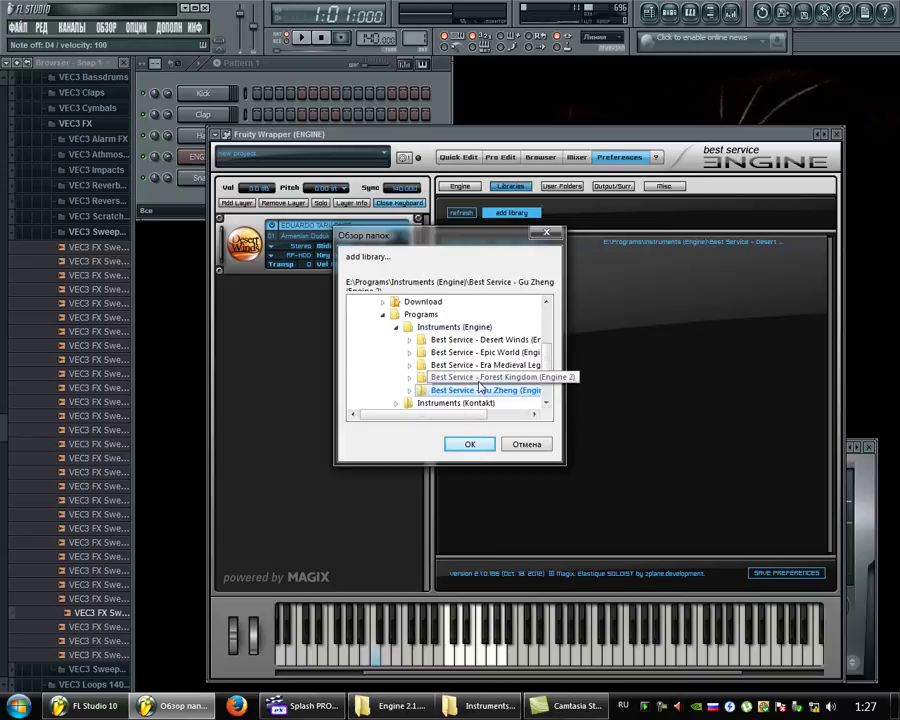
pyautogui.doubleClick(440, 388)
pyautogui.click(469, 445)
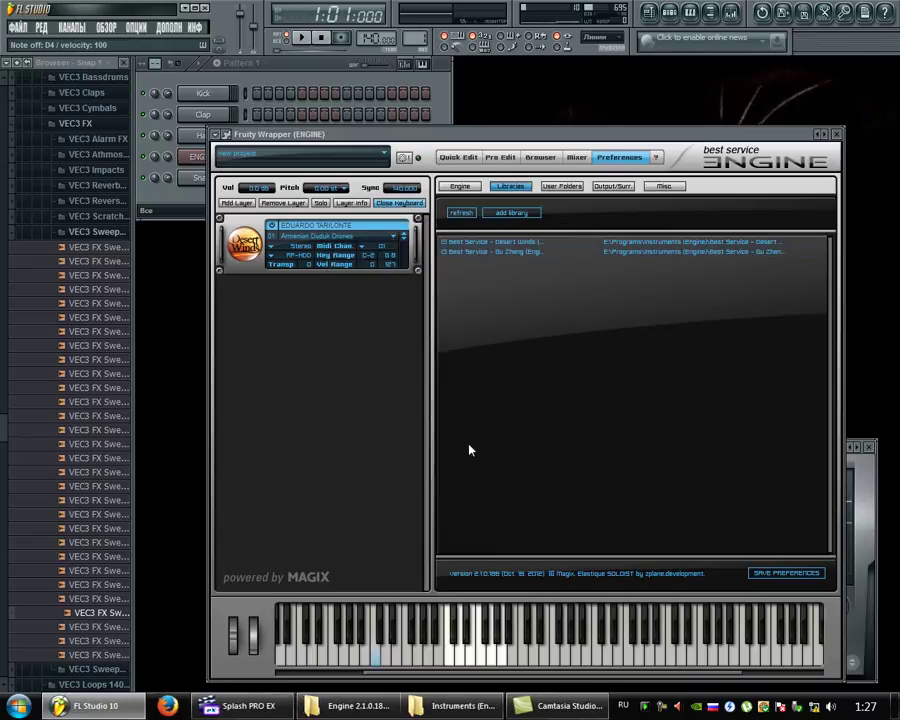
# - Check the layer's library list, then replace the ENGINE channel by deleting it and inserting Engine 2 again
pyautogui.click(318, 224)
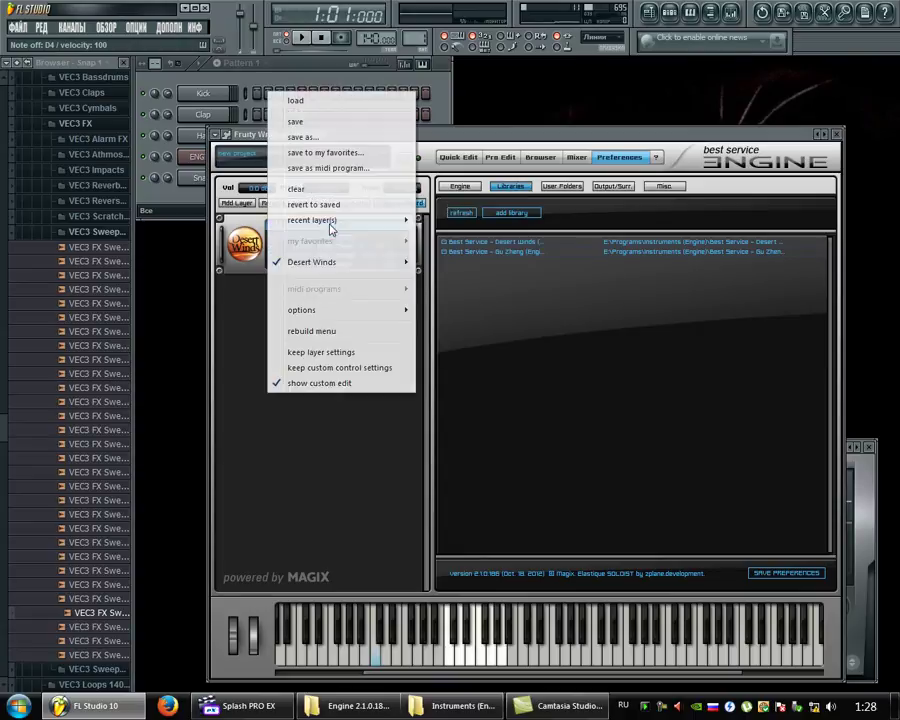
pyautogui.click(838, 135)
pyautogui.rightClick(194, 158)
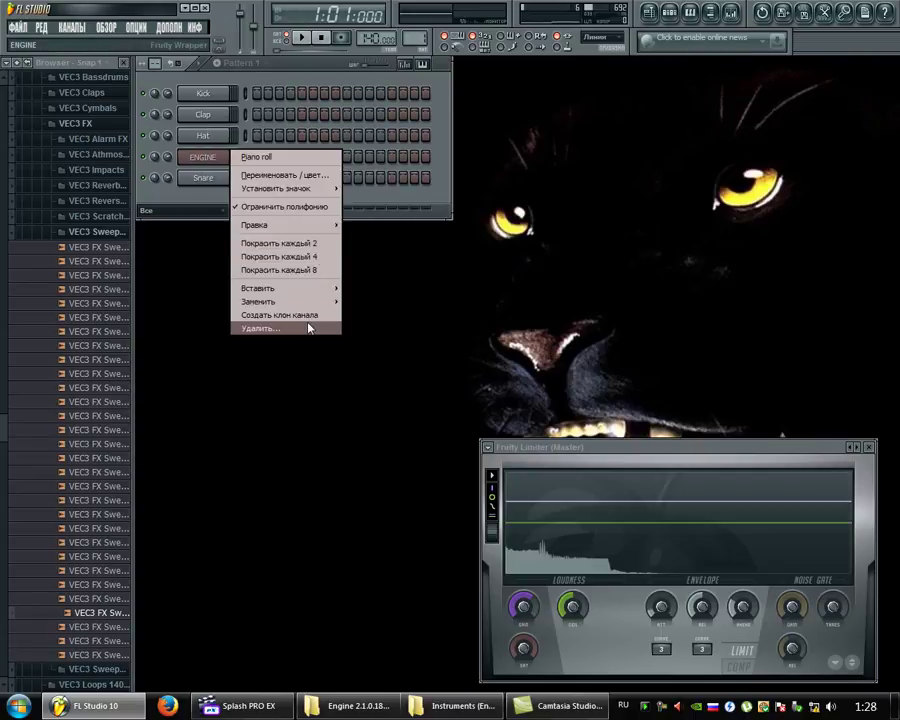
pyautogui.click(307, 331)
pyautogui.click(520, 401)
pyautogui.rightClick(203, 157)
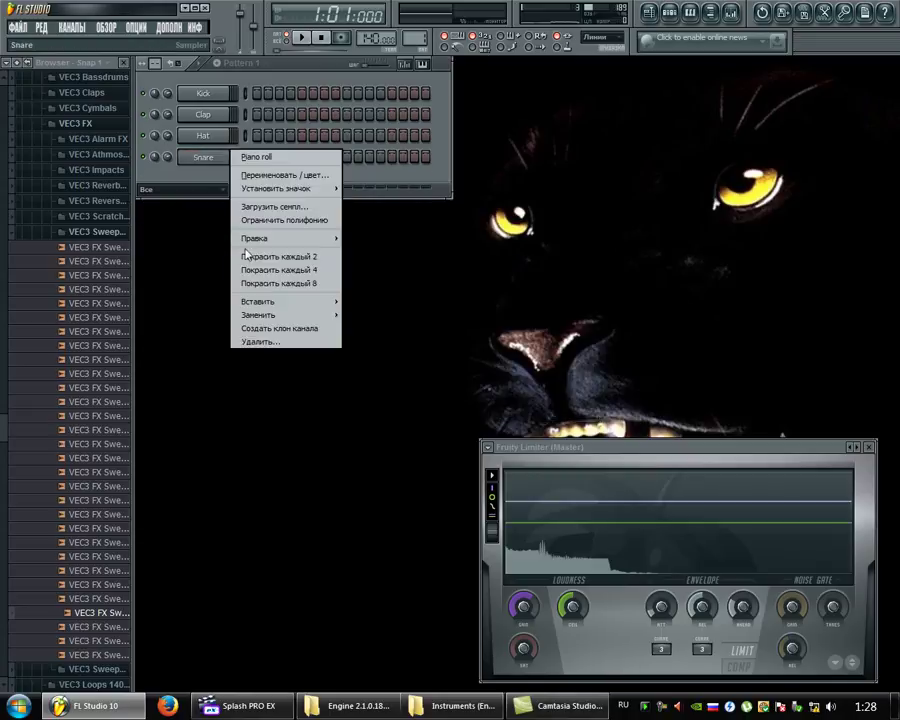
pyautogui.moveTo(281, 303)
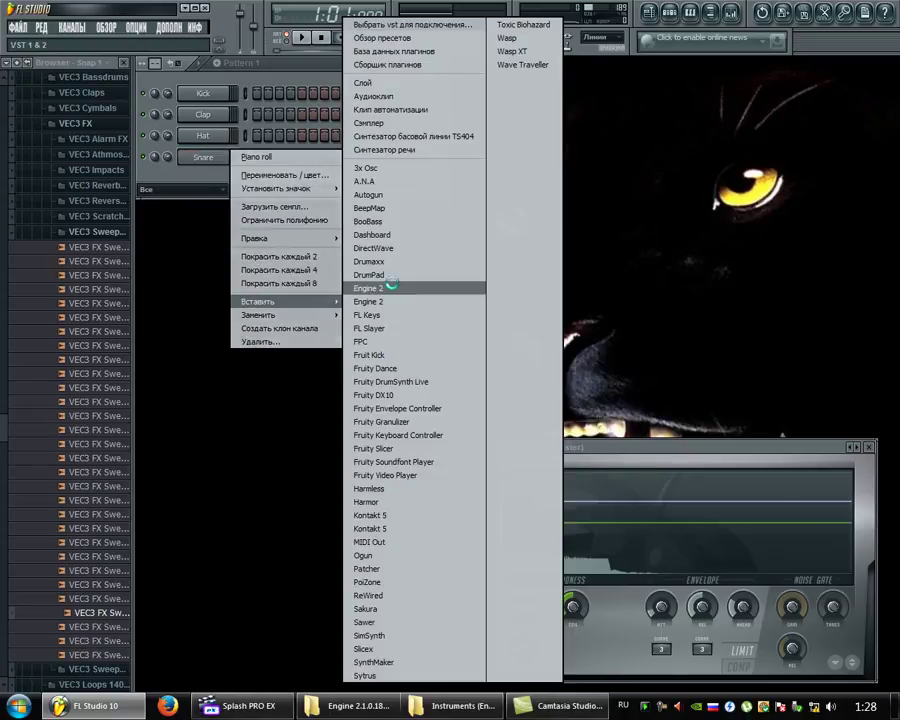
pyautogui.click(395, 287)
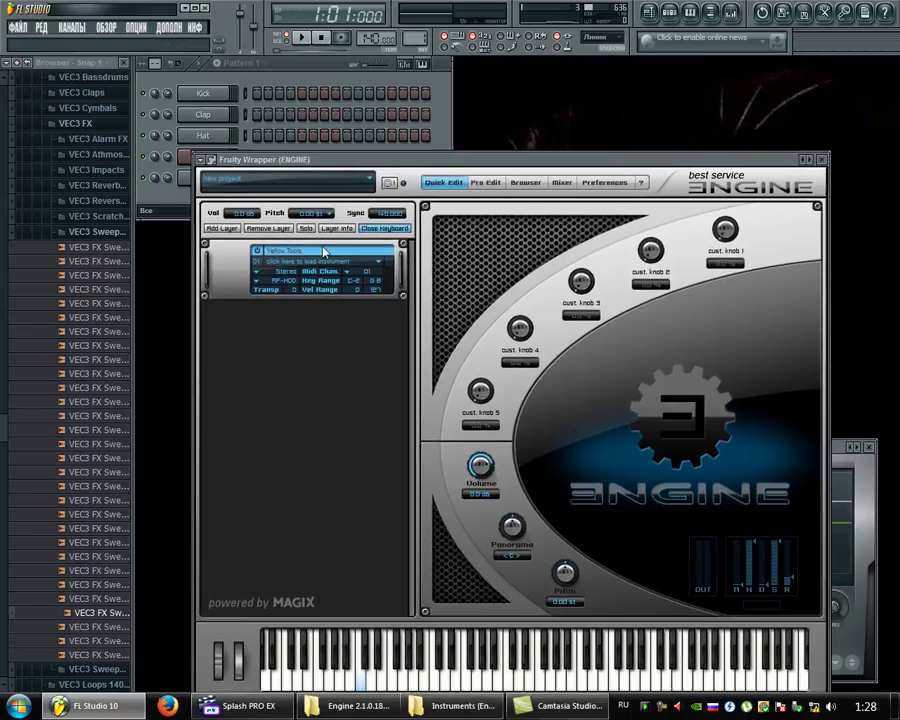
# - Load the keyswitch instrument 01_gz_D_pentatonic_ks_vel from the Gu Zheng library into Engine's first layer
pyautogui.click(323, 252)
pyautogui.moveTo(321, 281)
pyautogui.moveTo(432, 285)
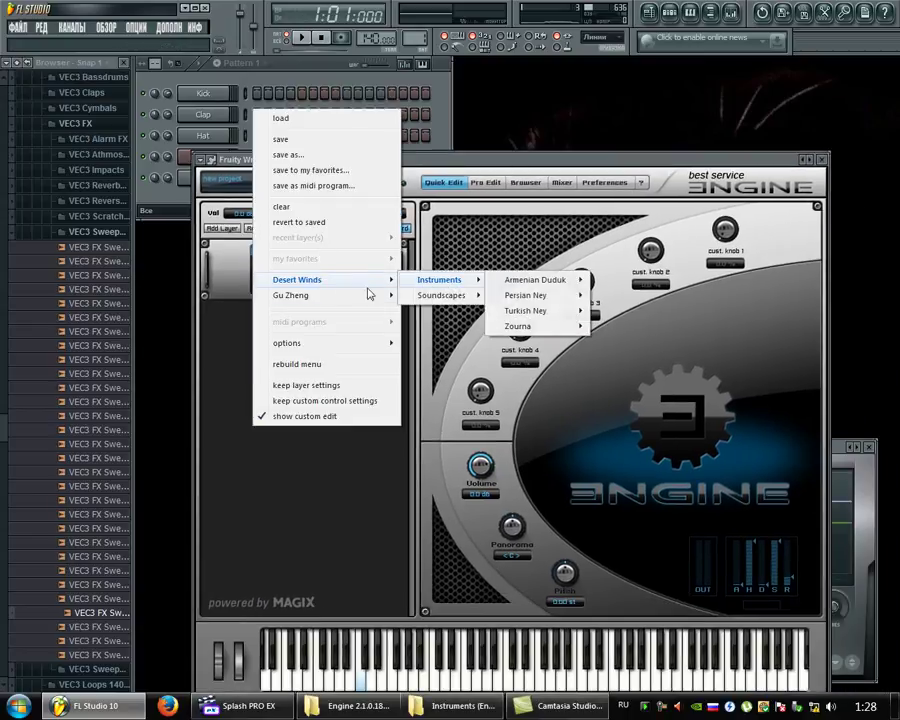
pyautogui.moveTo(347, 298)
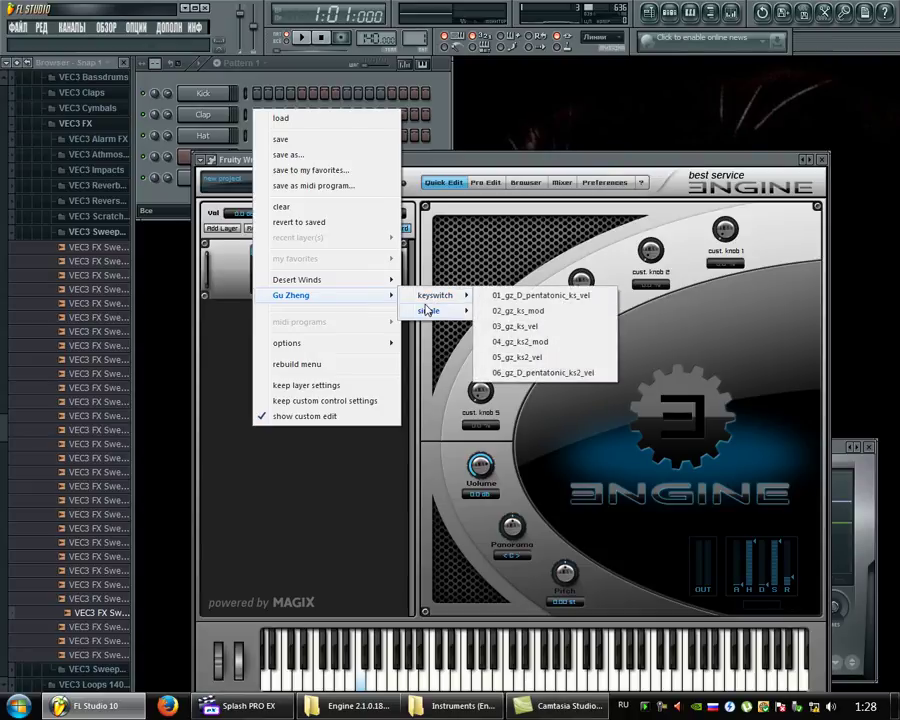
pyautogui.click(520, 297)
# - Audition the Gu Zheng instrument by playing notes in its lower and upper ranges
pyautogui.press('b')
pyautogui.press('n')
pyautogui.press('v')
pyautogui.press('c')
pyautogui.press('x')
pyautogui.press('c')
pyautogui.press('v')
pyautogui.press('c')
pyautogui.press('x')
pyautogui.press('z')
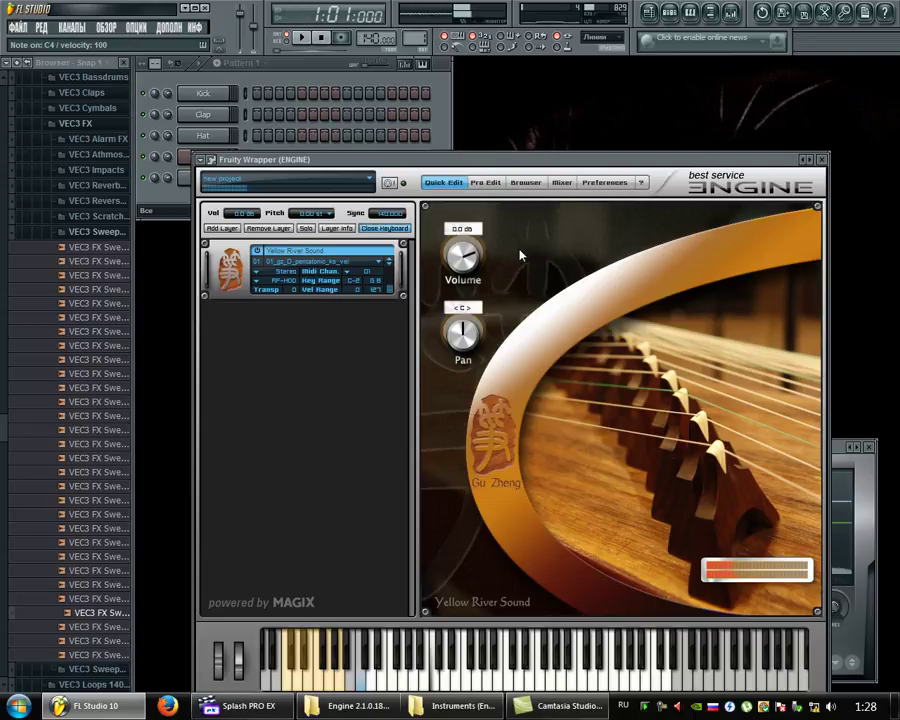
pyautogui.press('x')
pyautogui.press('c')
pyautogui.press('v')
pyautogui.press('i')
pyautogui.press('o')
pyautogui.press('i')
pyautogui.press('u')
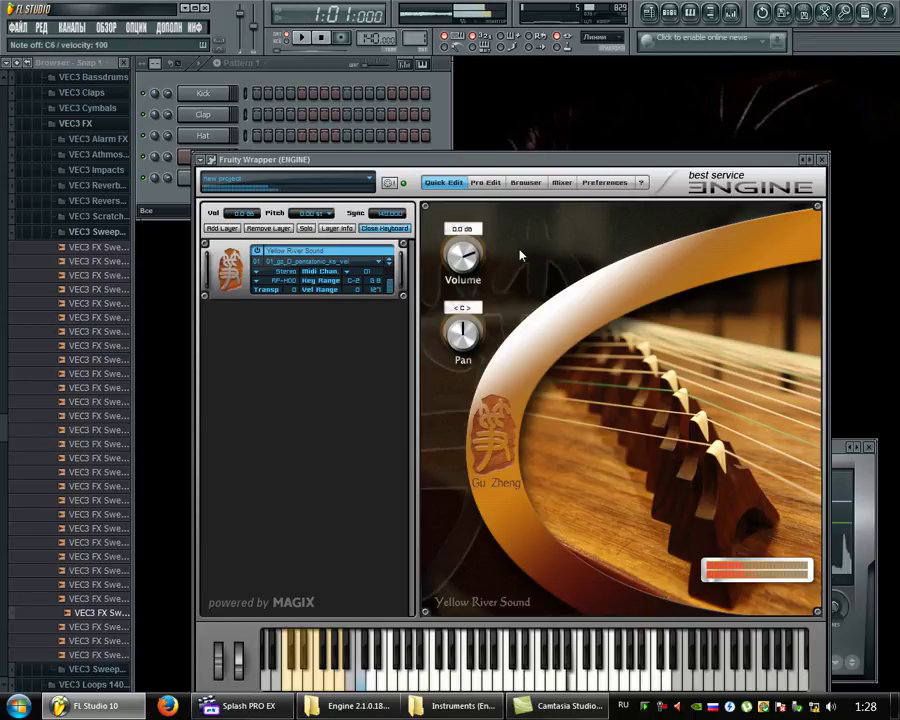
pyautogui.press('y')
pyautogui.press('t')
pyautogui.press('r')
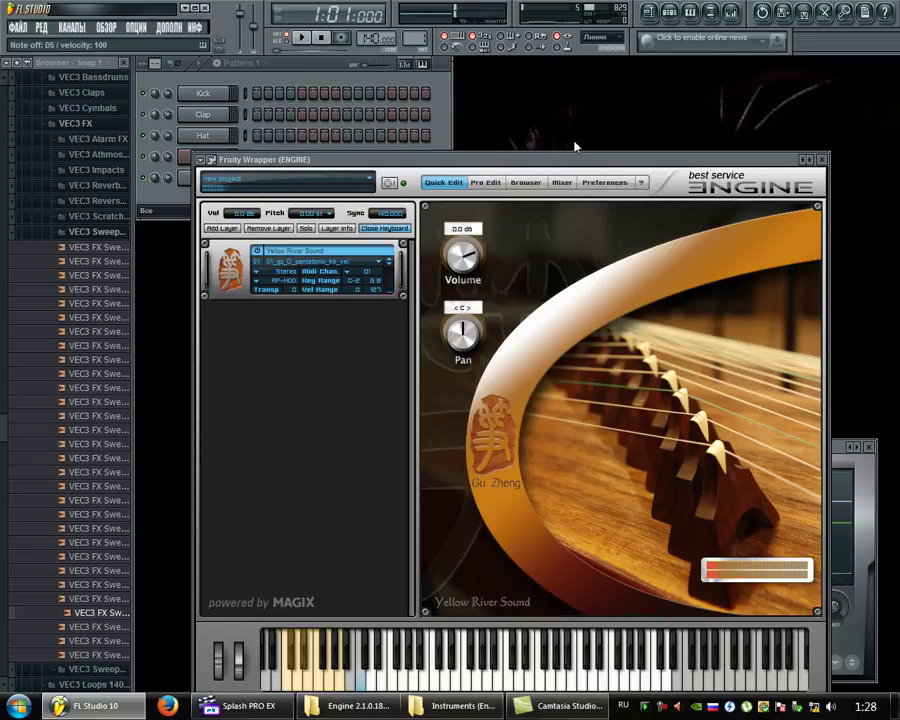
# - Replace the layer's instrument with Armenian Duduk-Arabic A 12-tone from Desert Winds' Armenian Duduk microtuning presets
pyautogui.moveTo(576, 157); pyautogui.dragTo(504, 122)
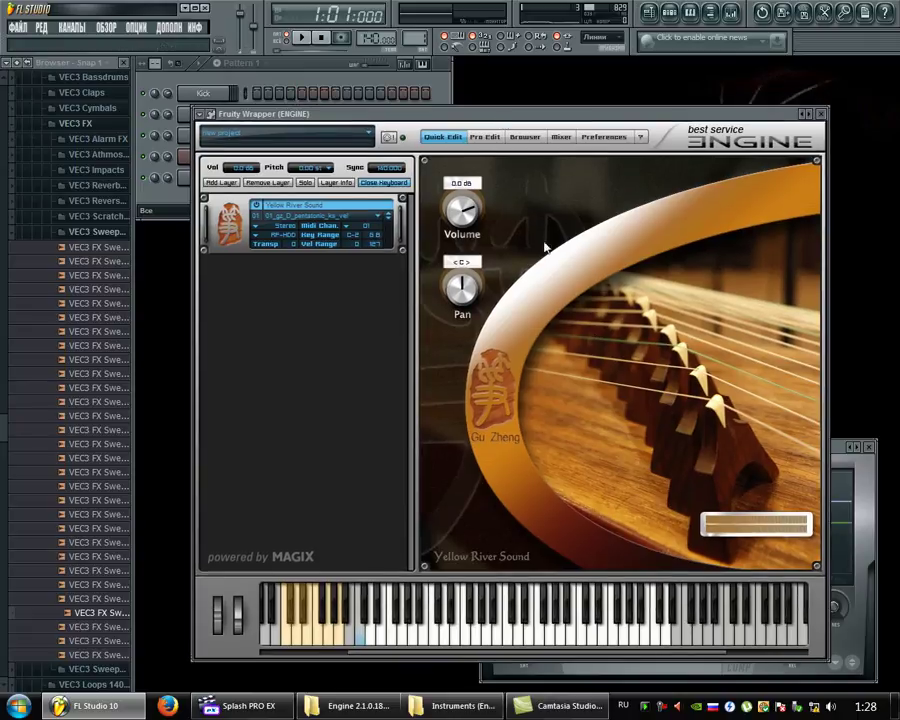
pyautogui.click(366, 213)
pyautogui.moveTo(350, 258)
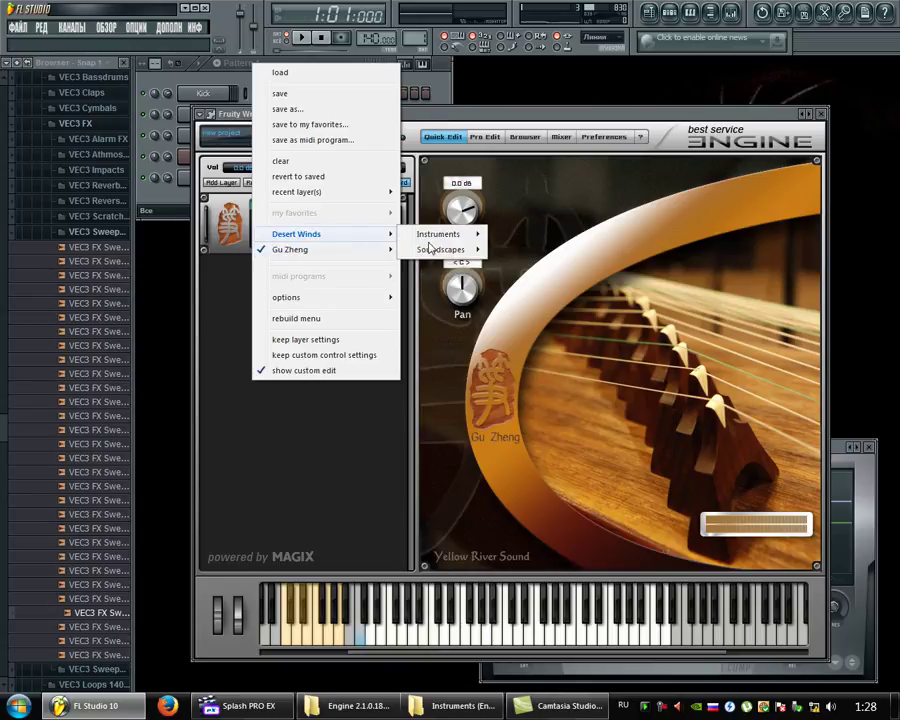
pyautogui.moveTo(468, 233)
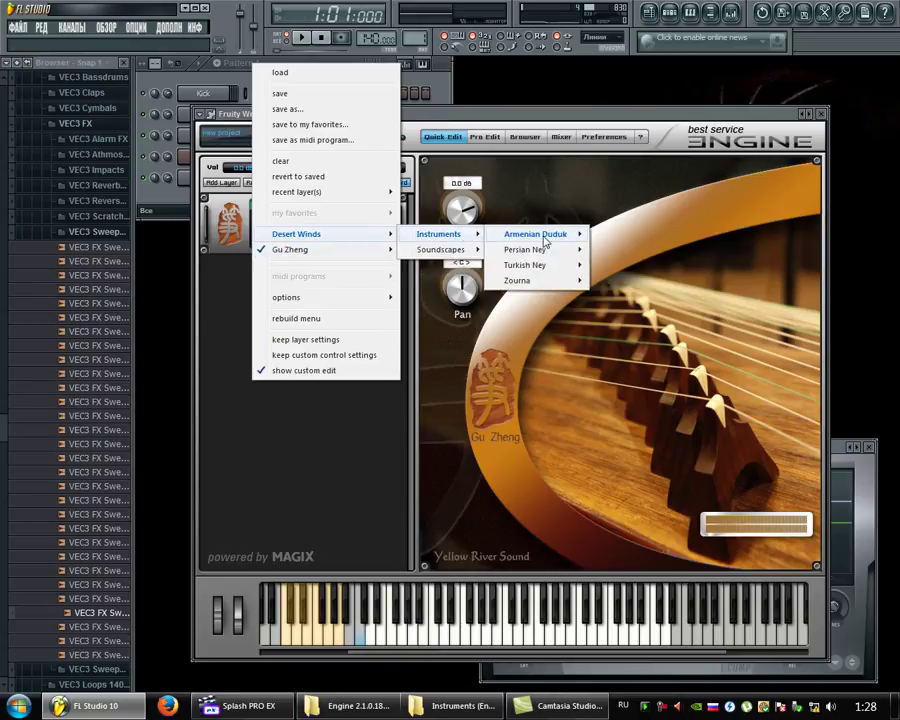
pyautogui.moveTo(538, 234)
pyautogui.moveTo(666, 265)
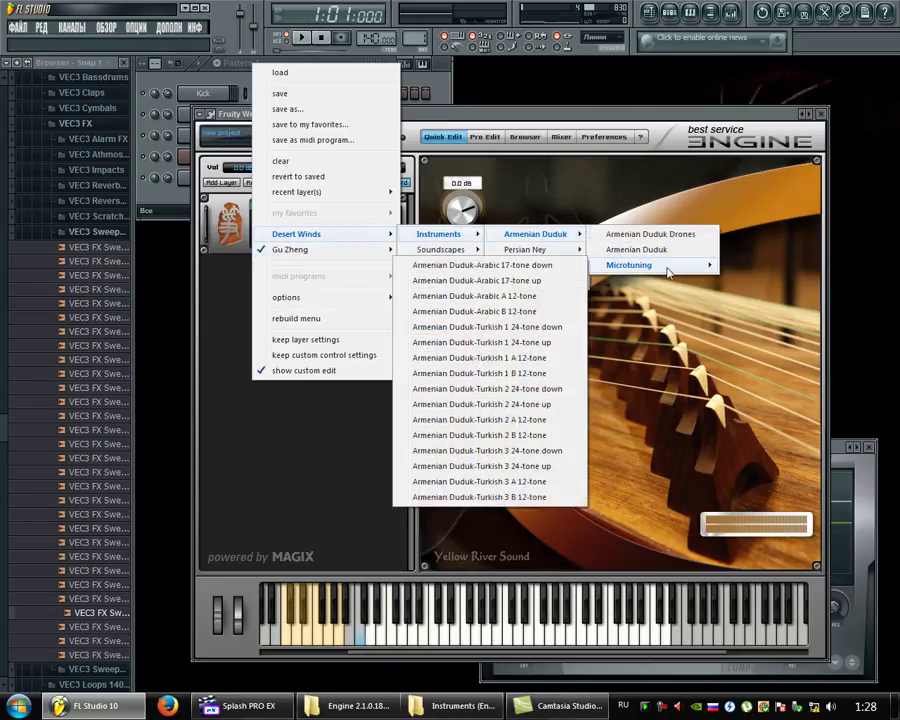
pyautogui.click(510, 305)
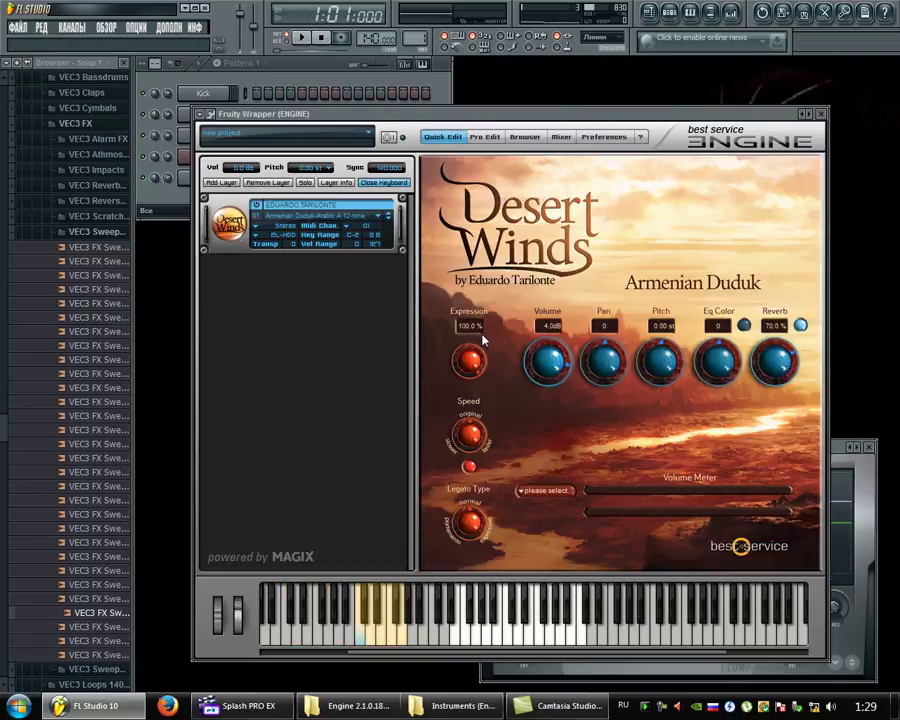
# - Move Engine's window up slightly and audition the Armenian Duduk-Arabic A 12-tone instrument with a few notes
pyautogui.moveTo(493, 116); pyautogui.dragTo(498, 103)
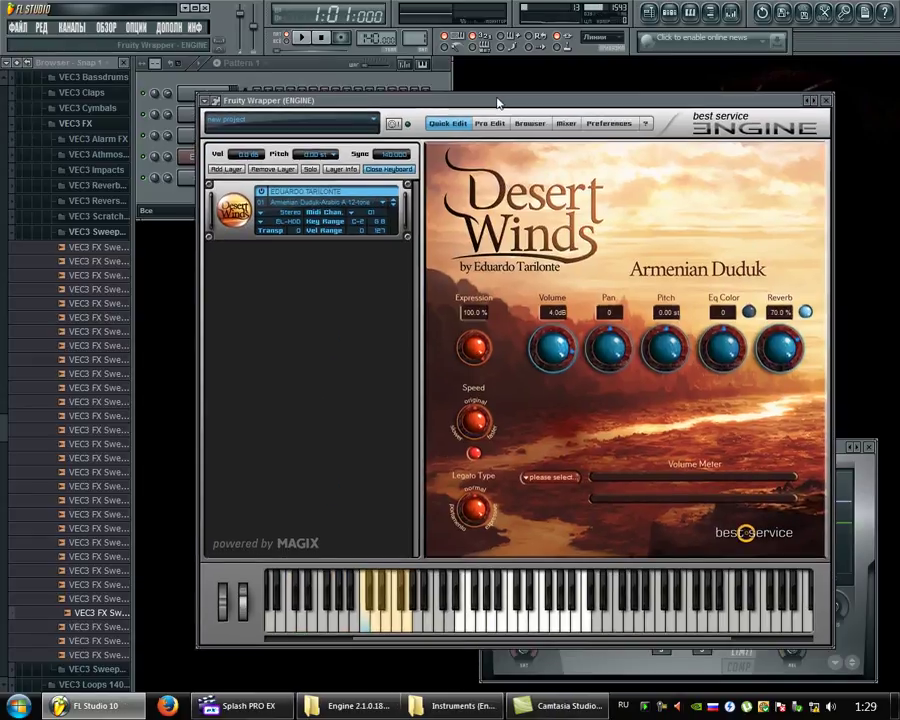
pyautogui.press('q')
pyautogui.press('m')
pyautogui.press('c')
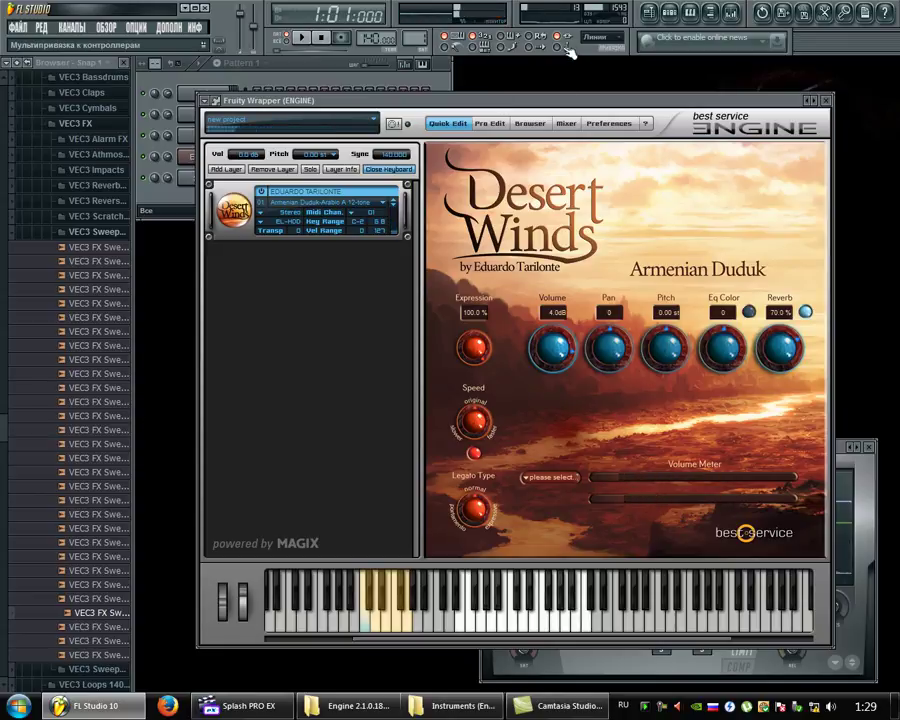
# - Move Engine's window down slightly and review the libraries offered for loading into the first layer
pyautogui.moveTo(537, 100); pyautogui.dragTo(512, 113)
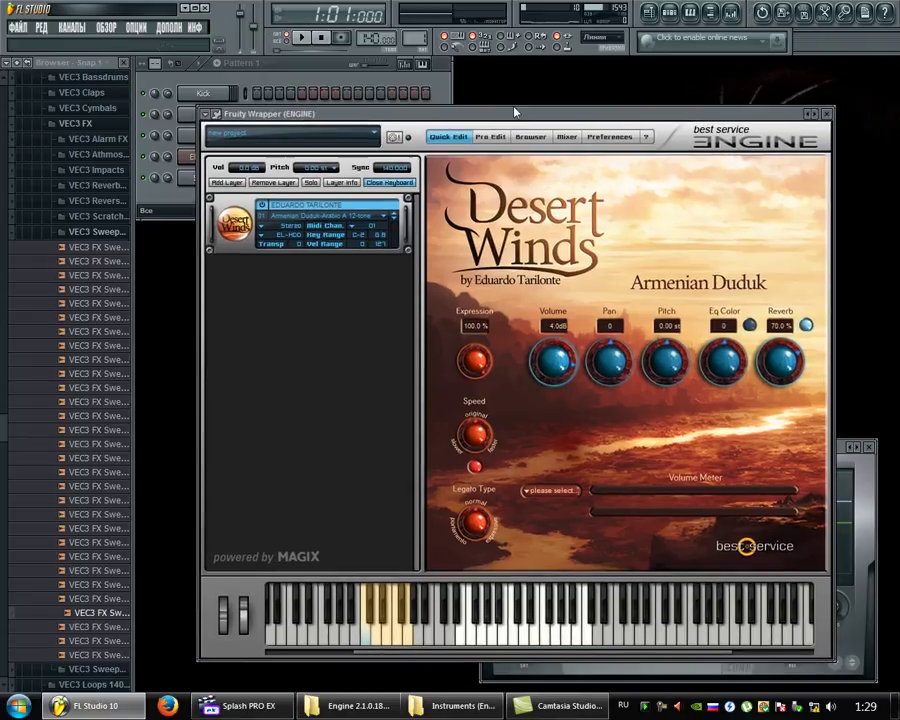
pyautogui.click(363, 217)
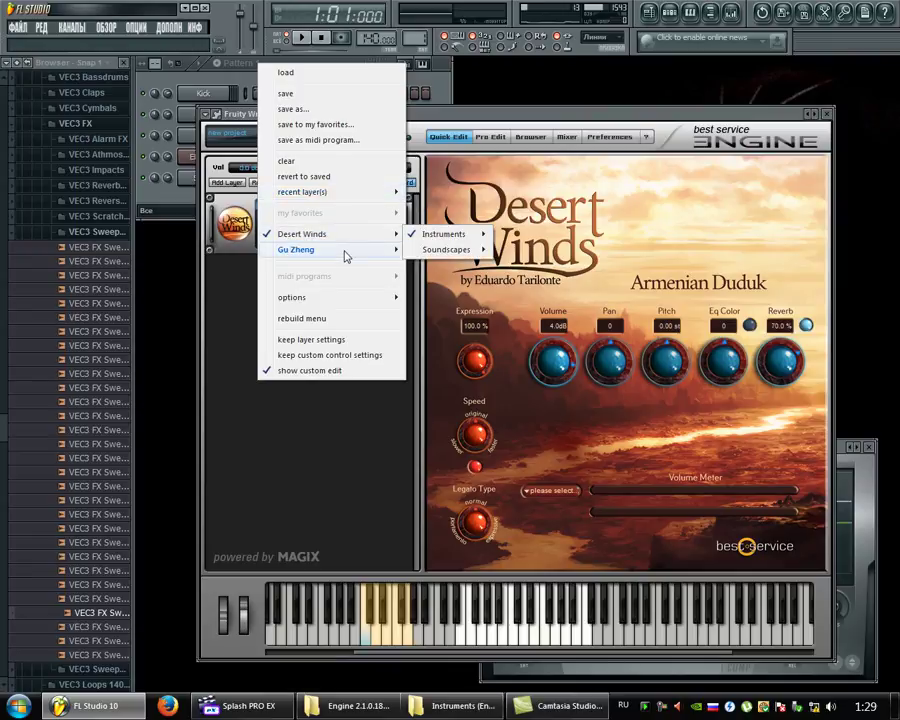
pyautogui.moveTo(345, 257)
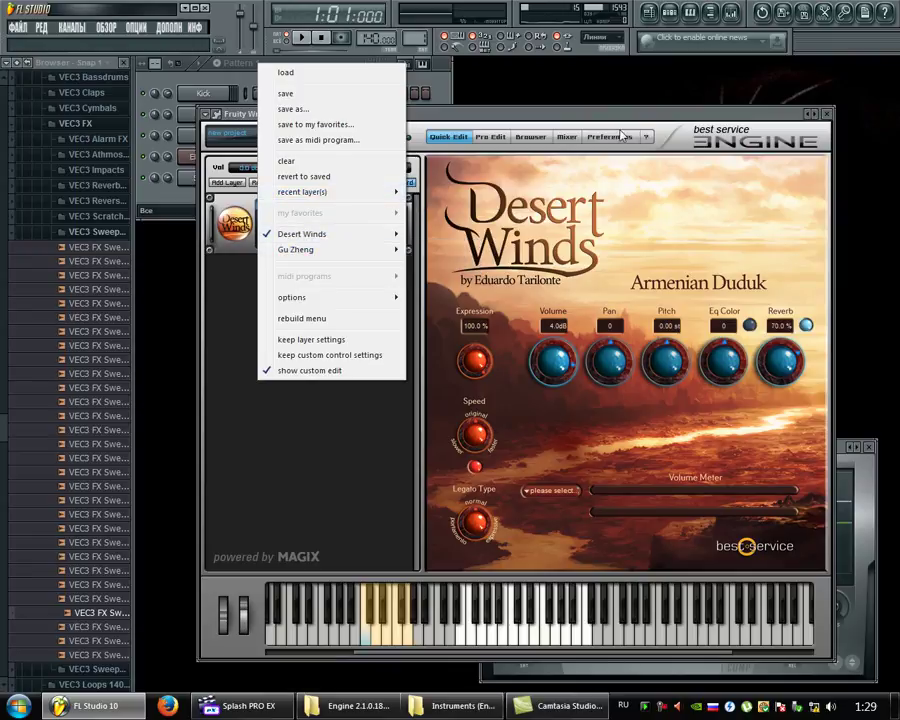
# - Add the Forest Kingdom Library folder from E:\Programs\Instruments (Engine) to Engine's libraries in its preferences
pyautogui.click(614, 137)
pyautogui.click(503, 167)
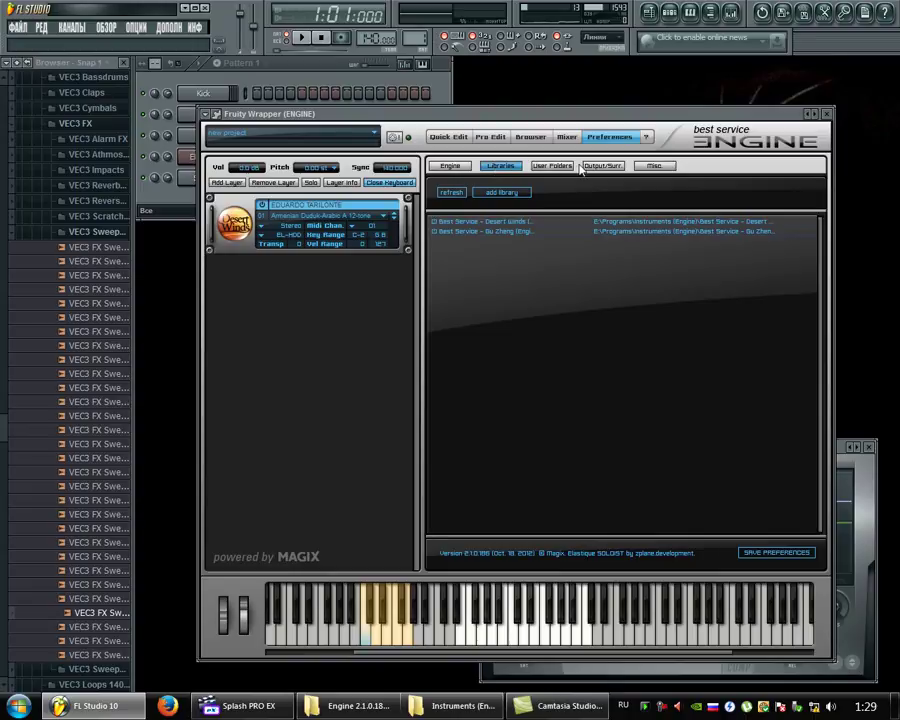
pyautogui.click(510, 193)
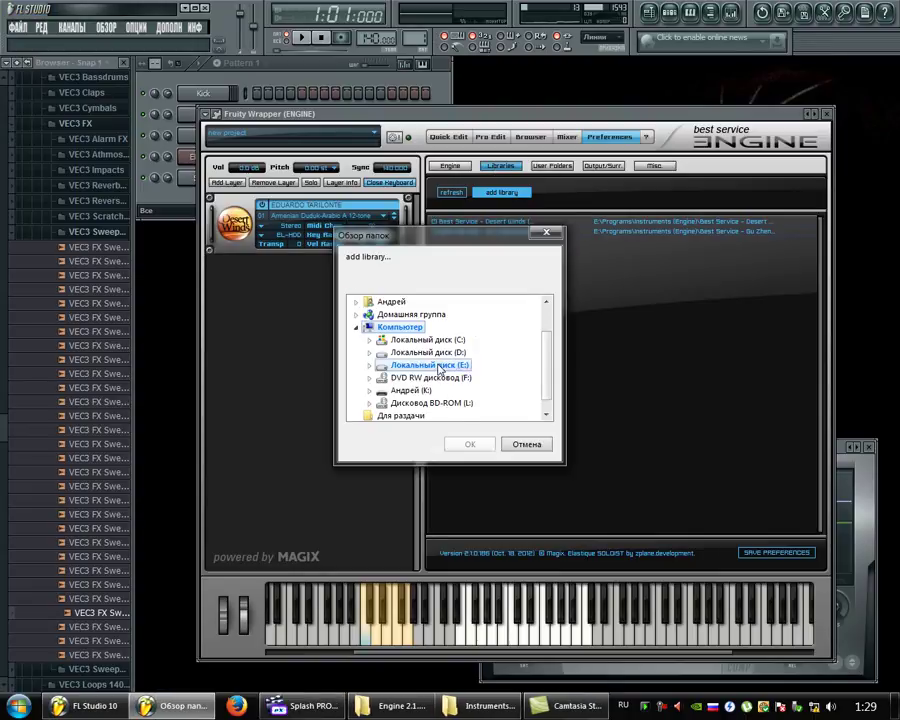
pyautogui.click(437, 366)
pyautogui.click(418, 390)
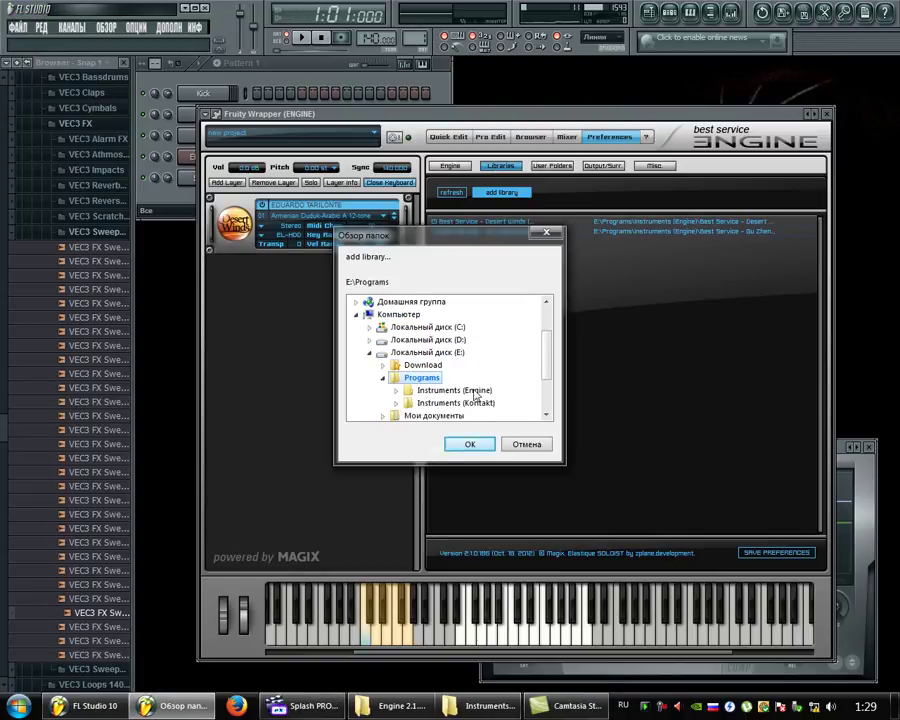
pyautogui.click(468, 391)
pyautogui.doubleClick(469, 395)
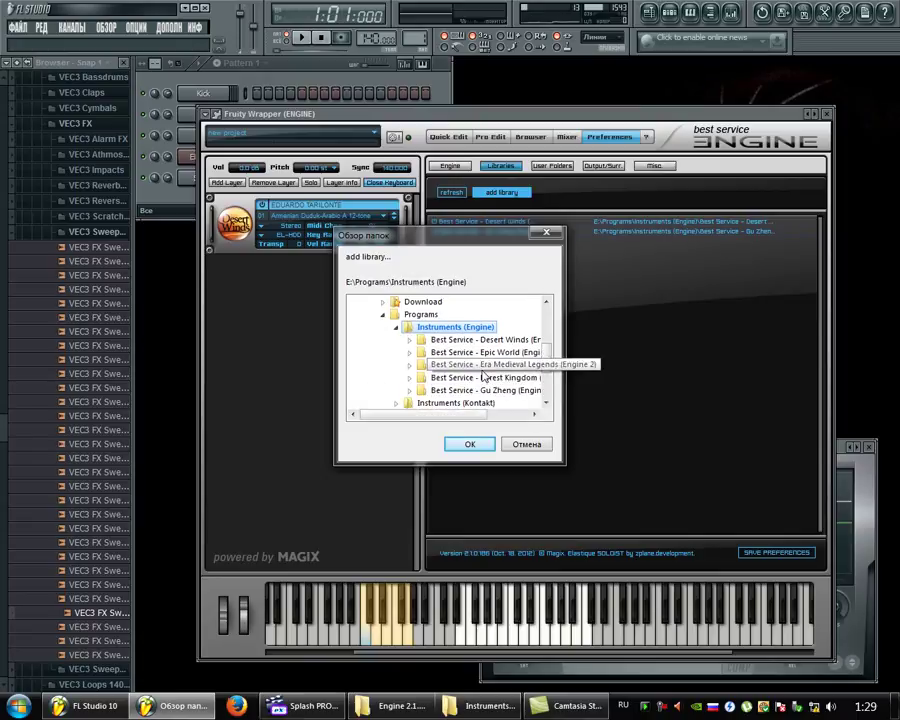
pyautogui.doubleClick(483, 378)
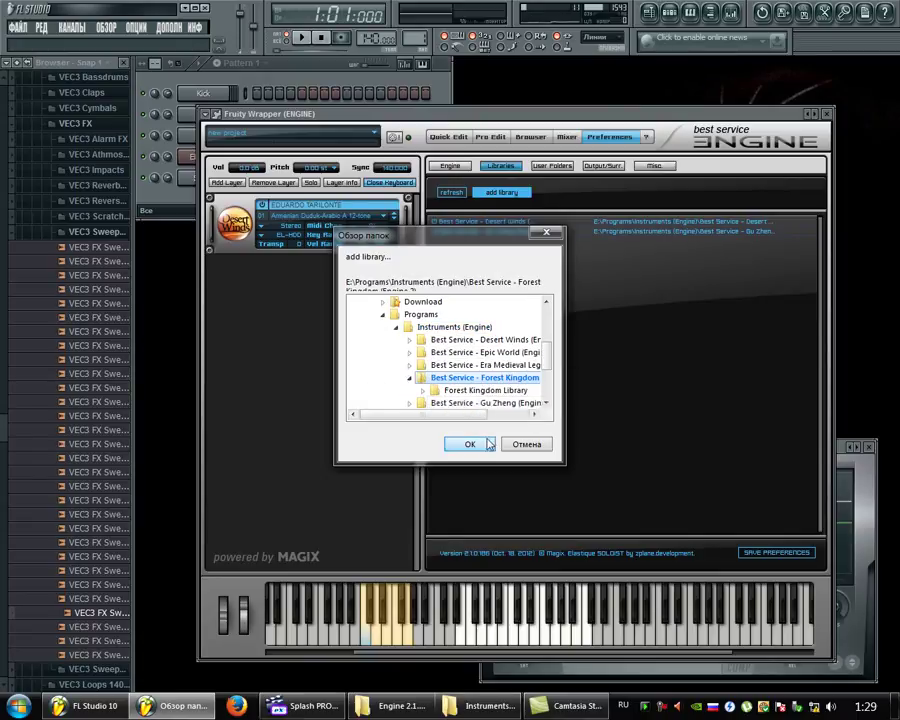
pyautogui.doubleClick(486, 391)
pyautogui.click(469, 444)
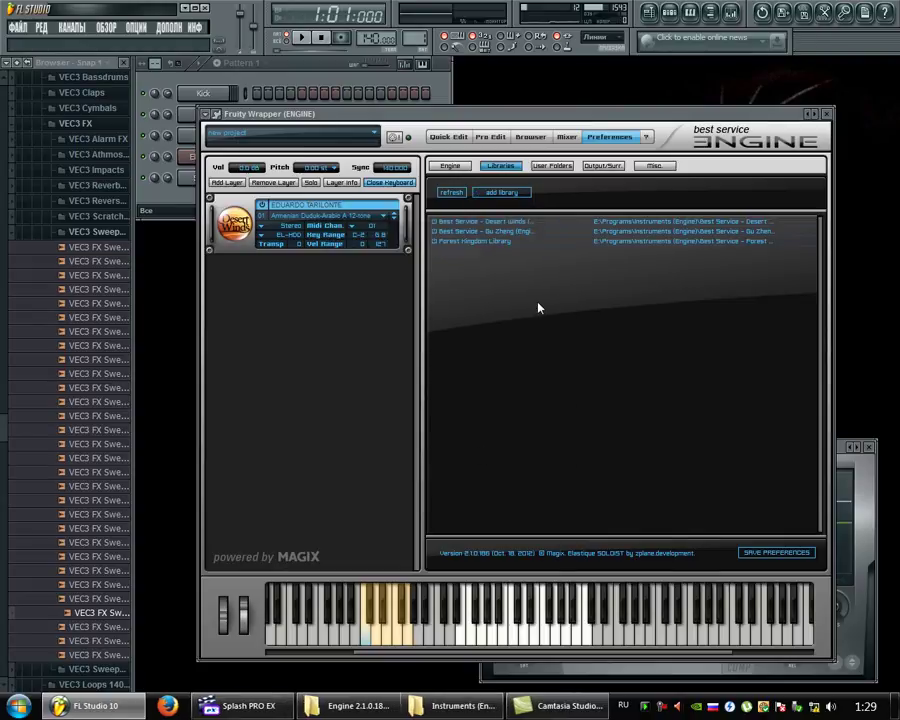
# - Delete the existing ENGINE channel and insert a fresh ENGINE channel above Snare
pyautogui.click(827, 114)
pyautogui.rightClick(206, 155)
pyautogui.click(279, 331)
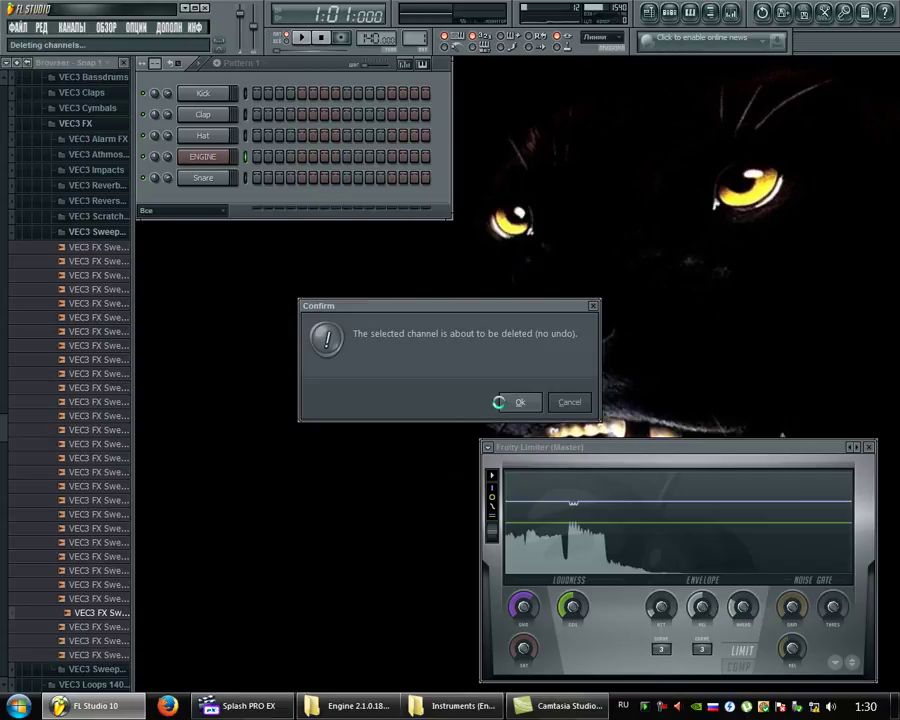
pyautogui.click(506, 402)
pyautogui.rightClick(197, 160)
pyautogui.moveTo(290, 302)
pyautogui.click(421, 295)
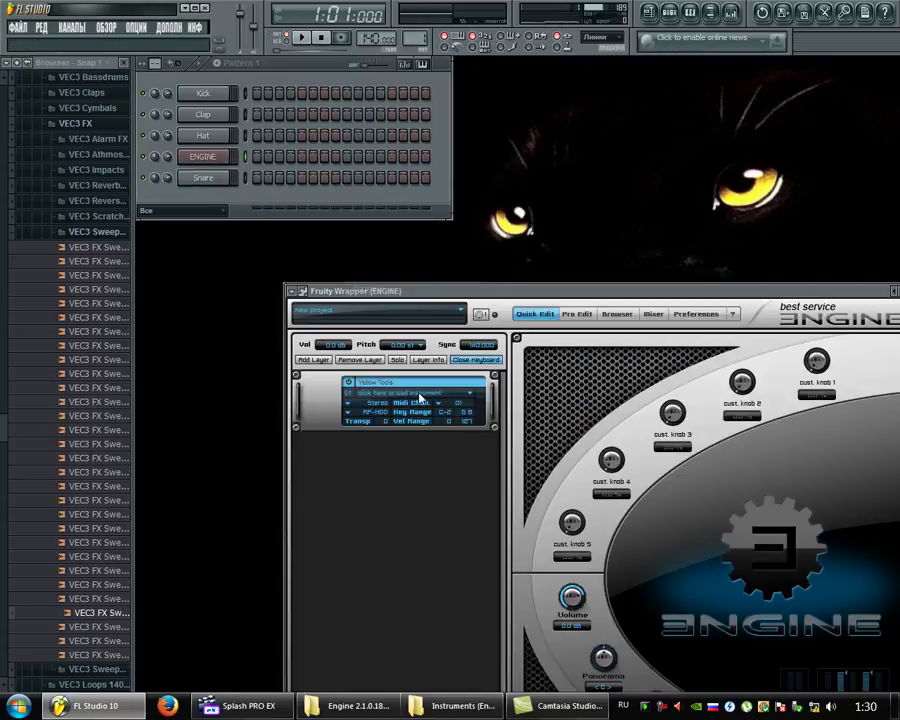
# - Look over the Desert Winds categories, and load Ethereal Female Solo Voice from Forest Kingdom's Voices into the first layer
pyautogui.click(405, 385)
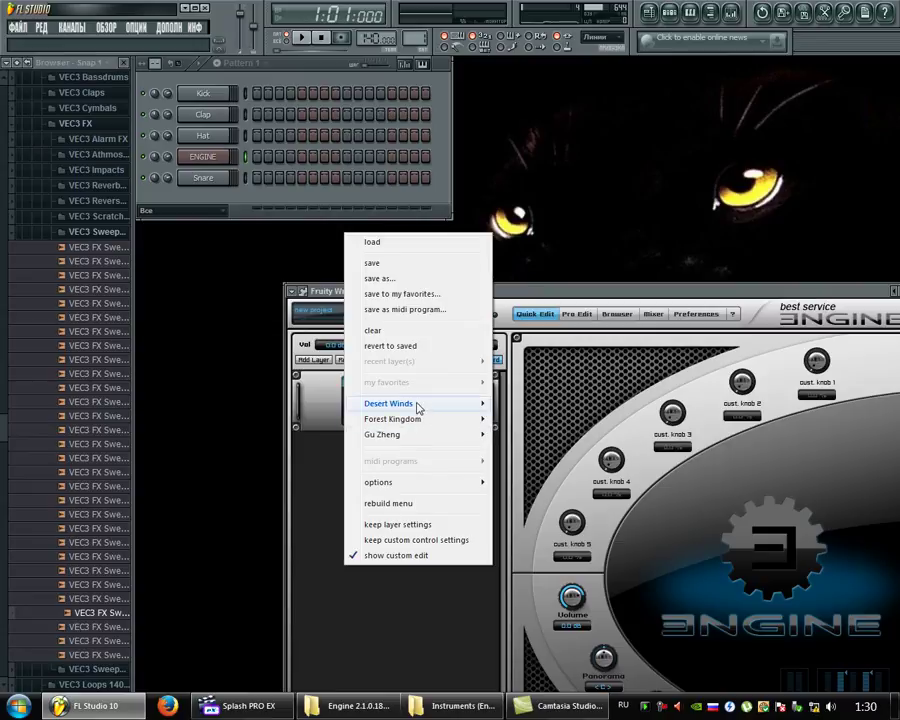
pyautogui.moveTo(418, 404)
pyautogui.moveTo(520, 405)
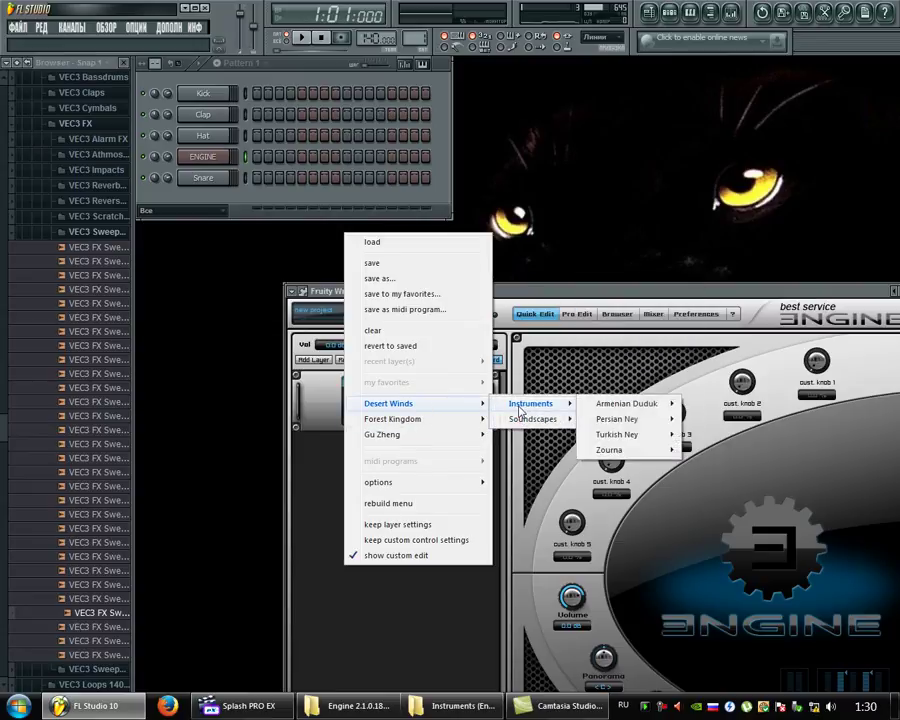
pyautogui.moveTo(621, 422)
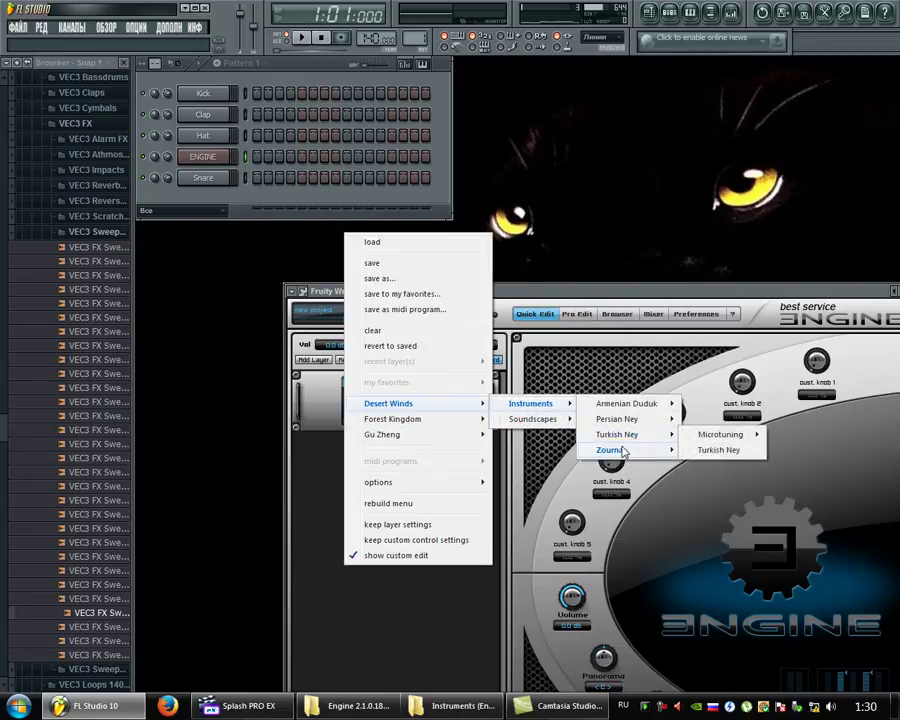
pyautogui.moveTo(563, 425)
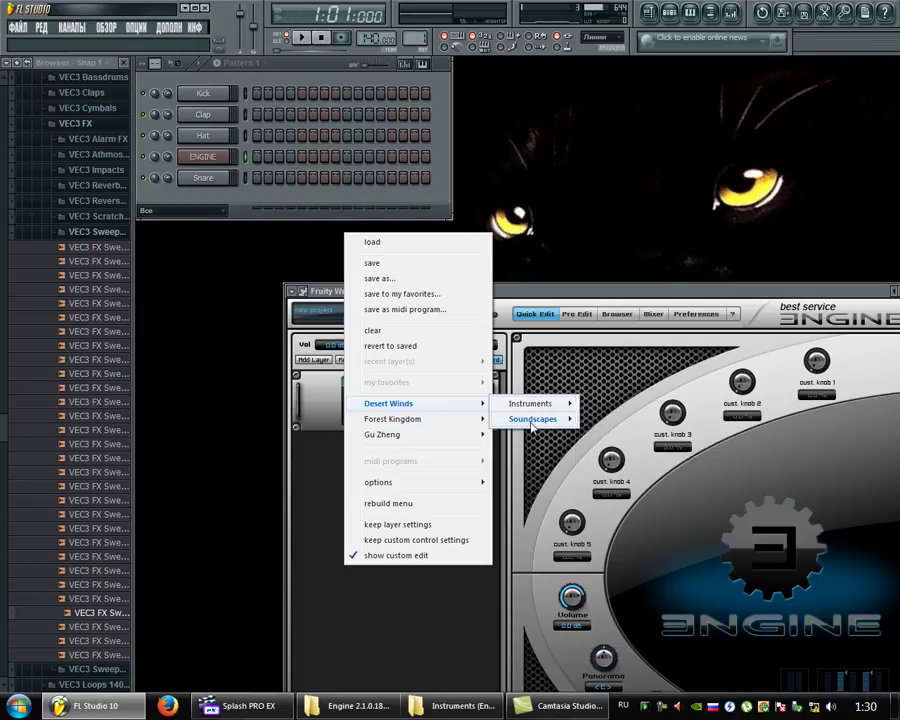
pyautogui.moveTo(435, 425)
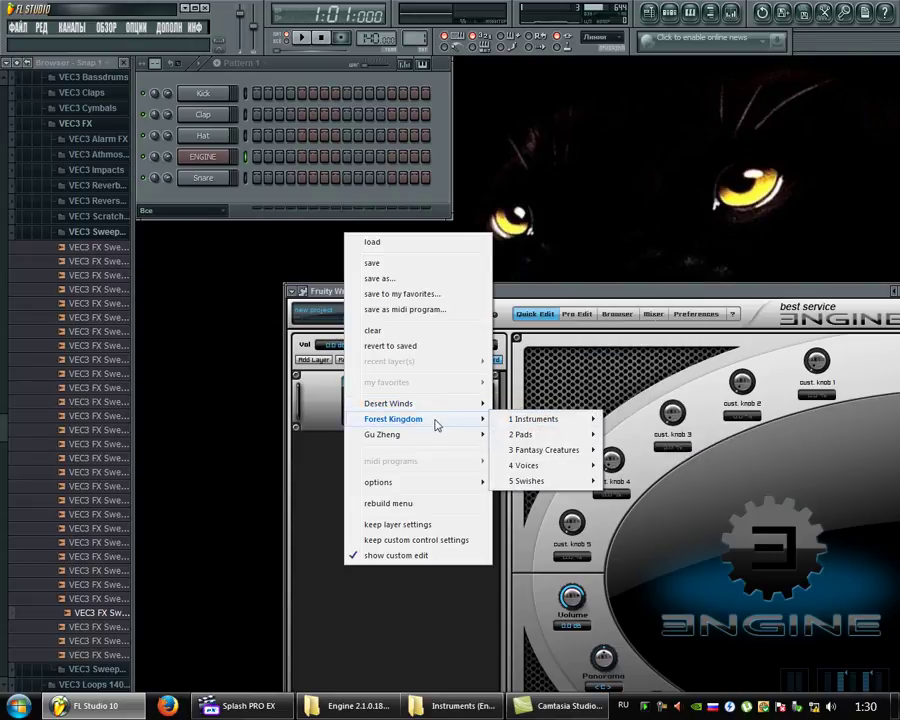
pyautogui.moveTo(549, 469)
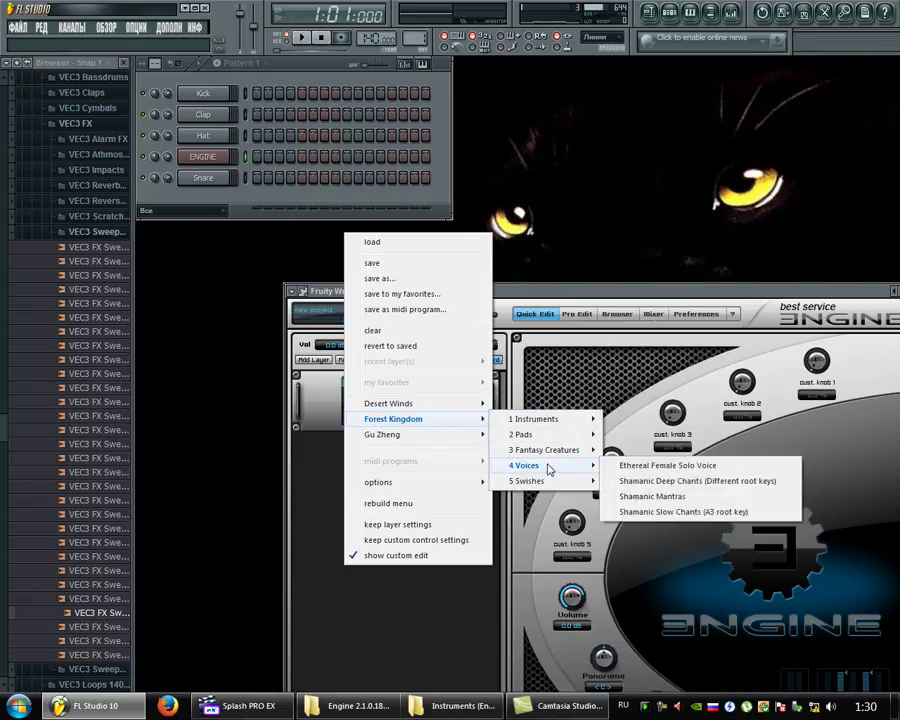
pyautogui.click(670, 465)
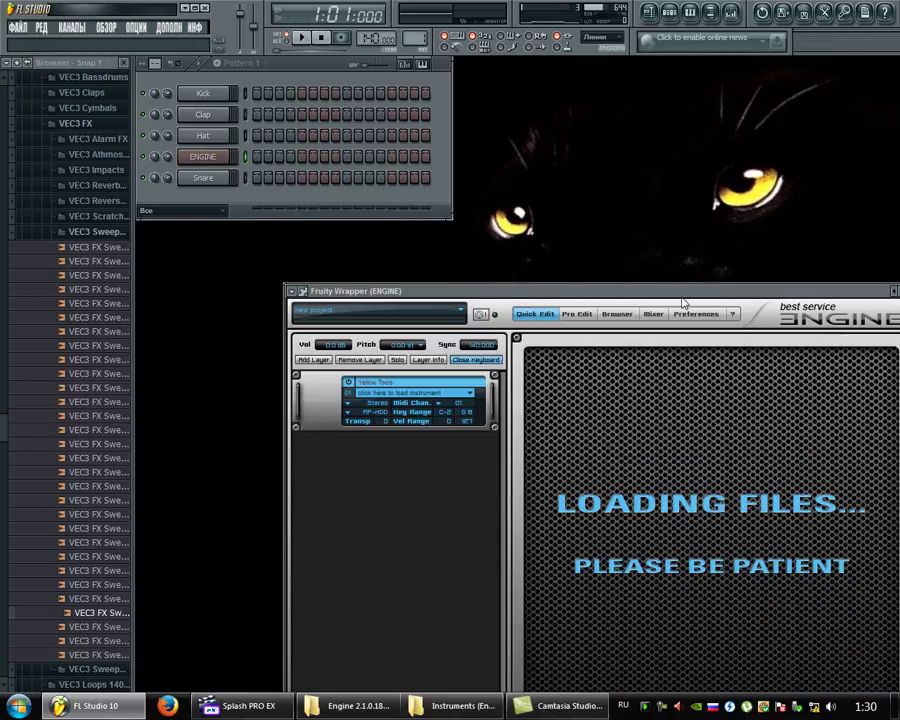
# - Move Engine's window fully into view, switch the keyboard layout to English and audition the Ethereal Female Solo Voice
pyautogui.moveTo(716, 299); pyautogui.dragTo(570, 146)
pyautogui.hotkey('alt', 'shift')
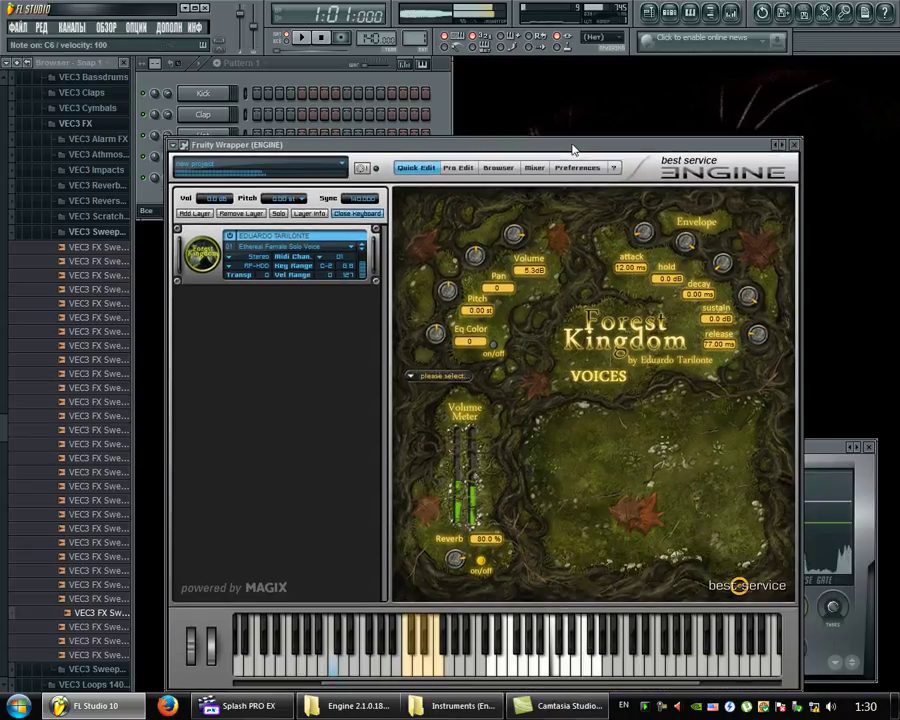
pyautogui.press('m')
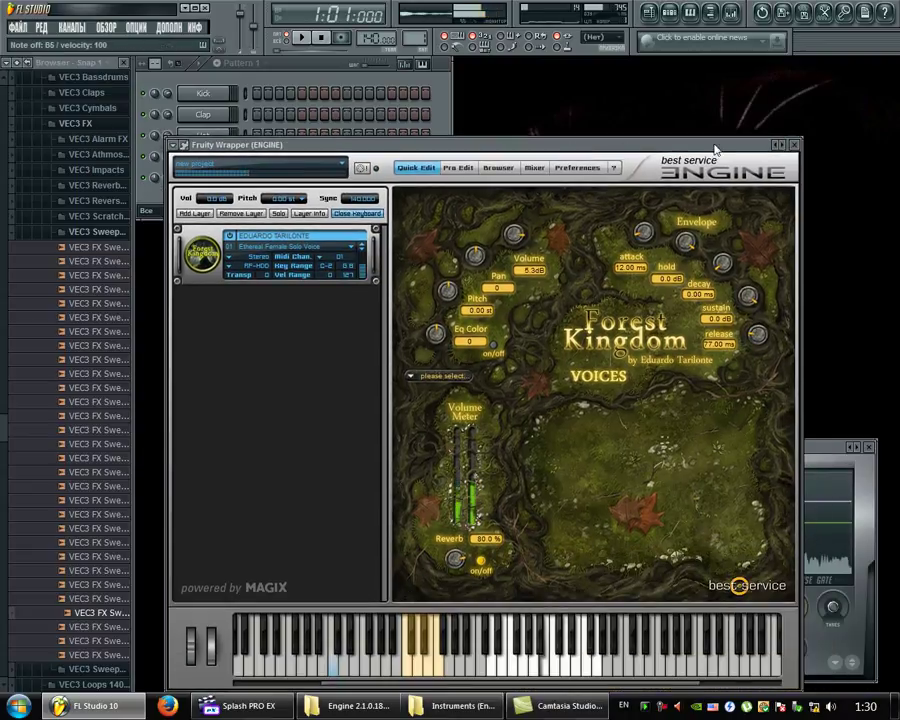
# - Close Engine's window and pause the background media player
pyautogui.click(794, 145)
pyautogui.moveTo(647, 706)
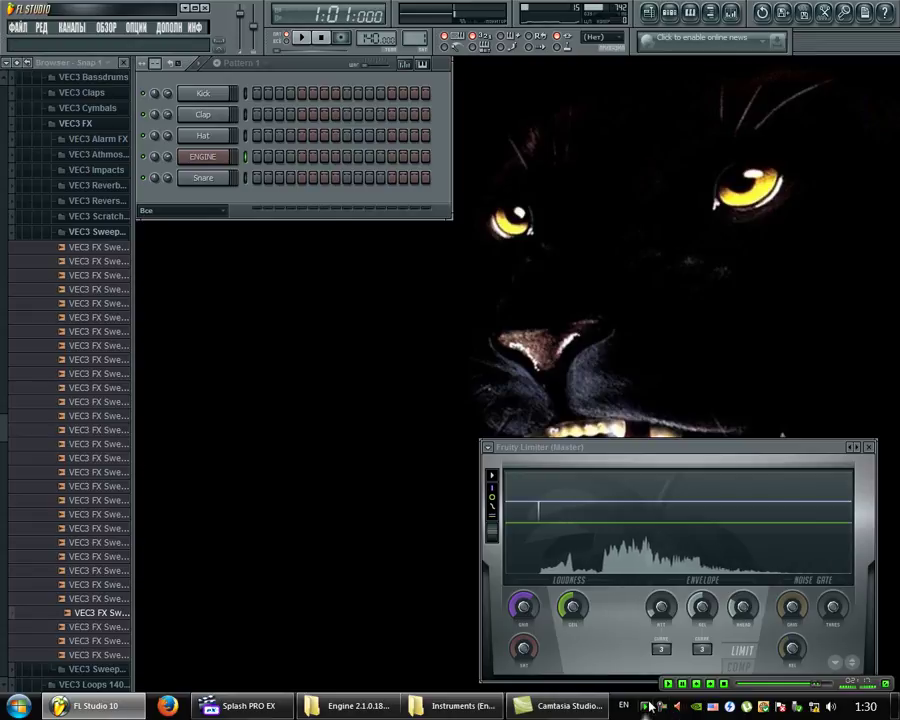
pyautogui.click(682, 684)
# - Open the ENGINE channel's piano roll and display piano keys instead of note names
pyautogui.rightClick(216, 156)
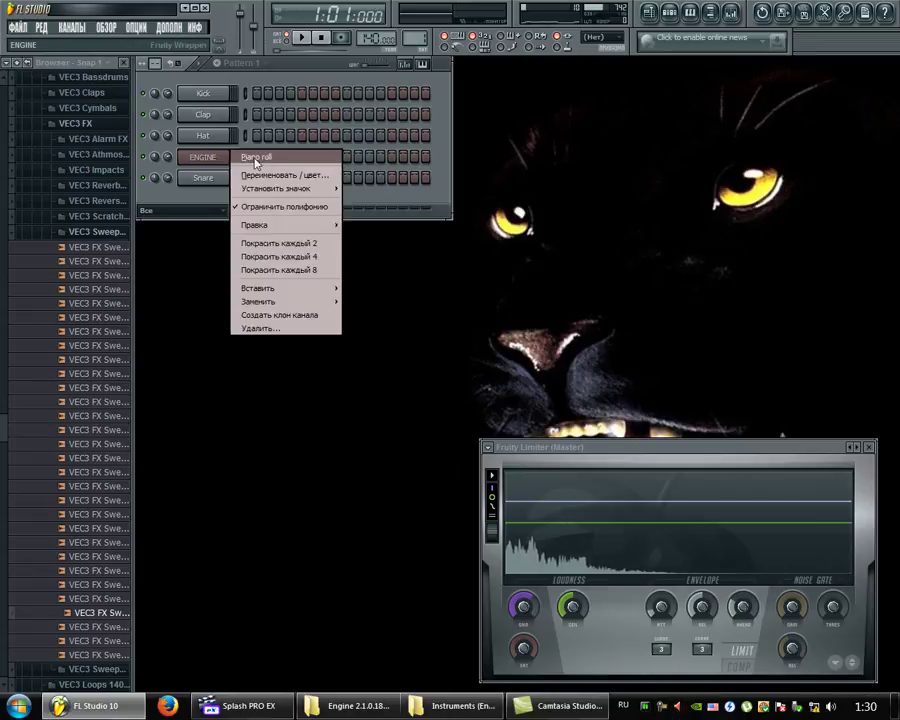
pyautogui.click(268, 156)
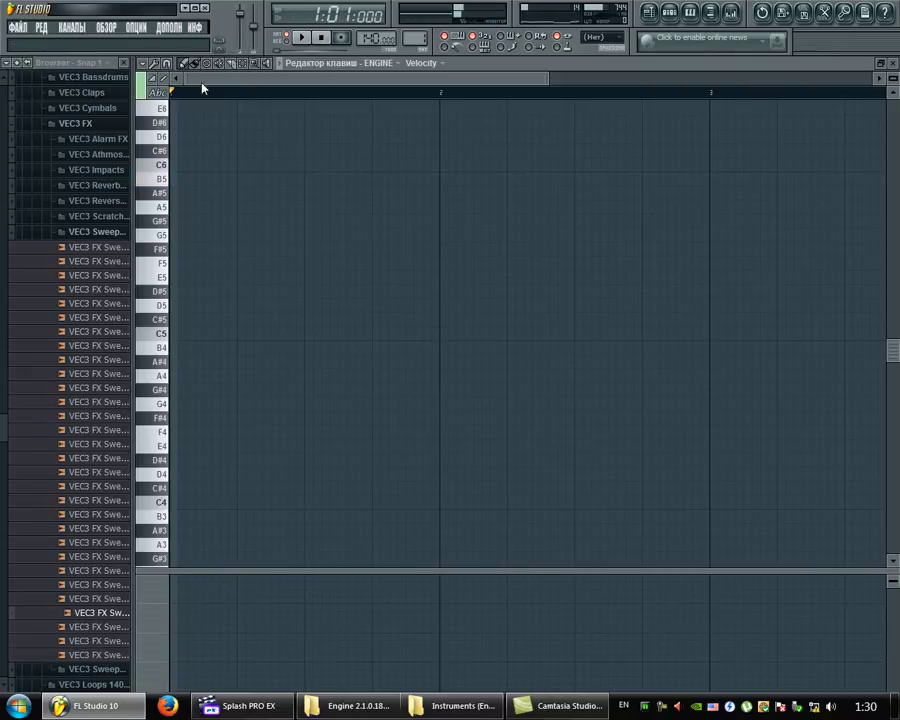
pyautogui.click(158, 92)
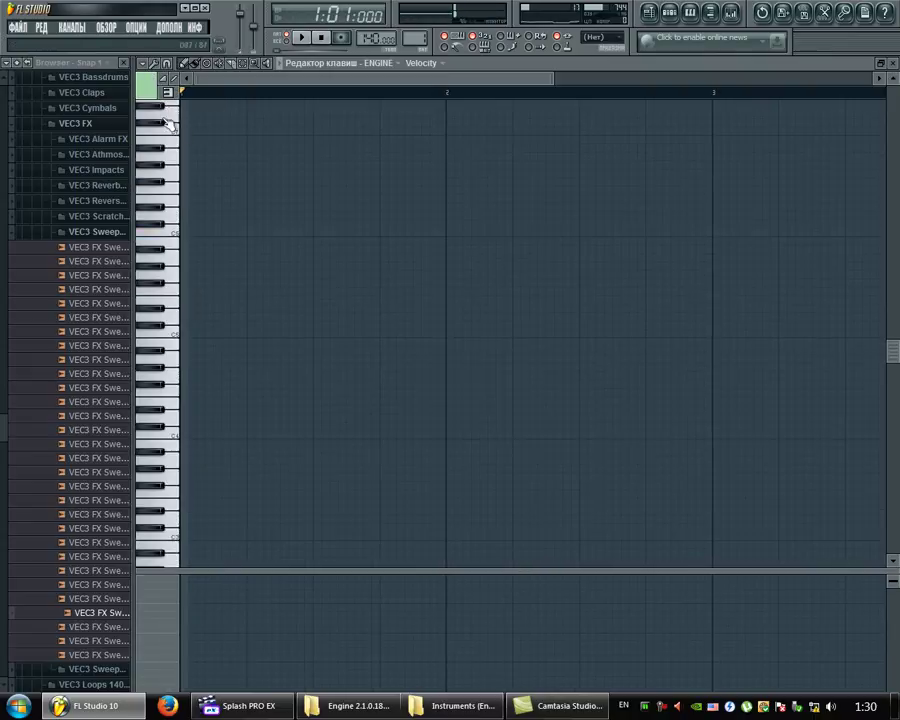
# - Audition the Ethereal Female Solo Voice on the piano roll's keys with notes in octaves 5 and 6
pyautogui.click(170, 203)
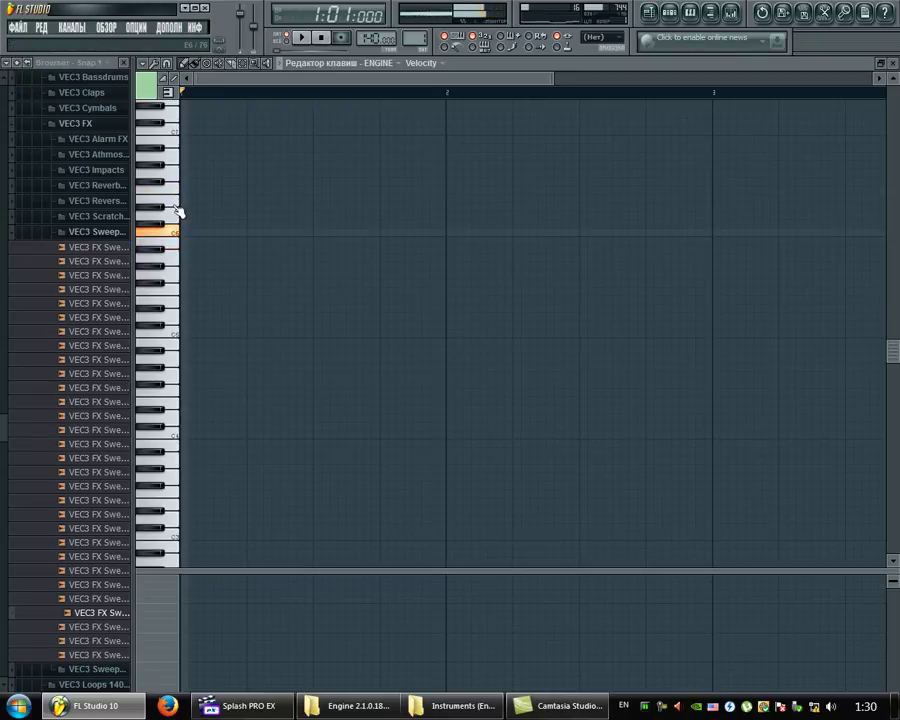
pyautogui.press('m')
pyautogui.click(176, 211)
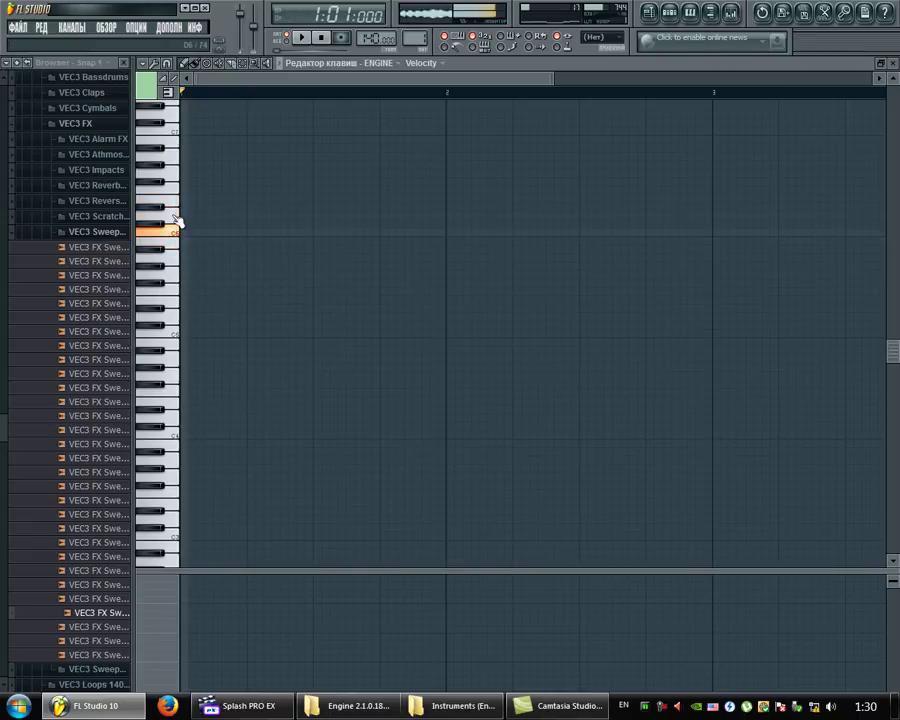
pyautogui.click(172, 204)
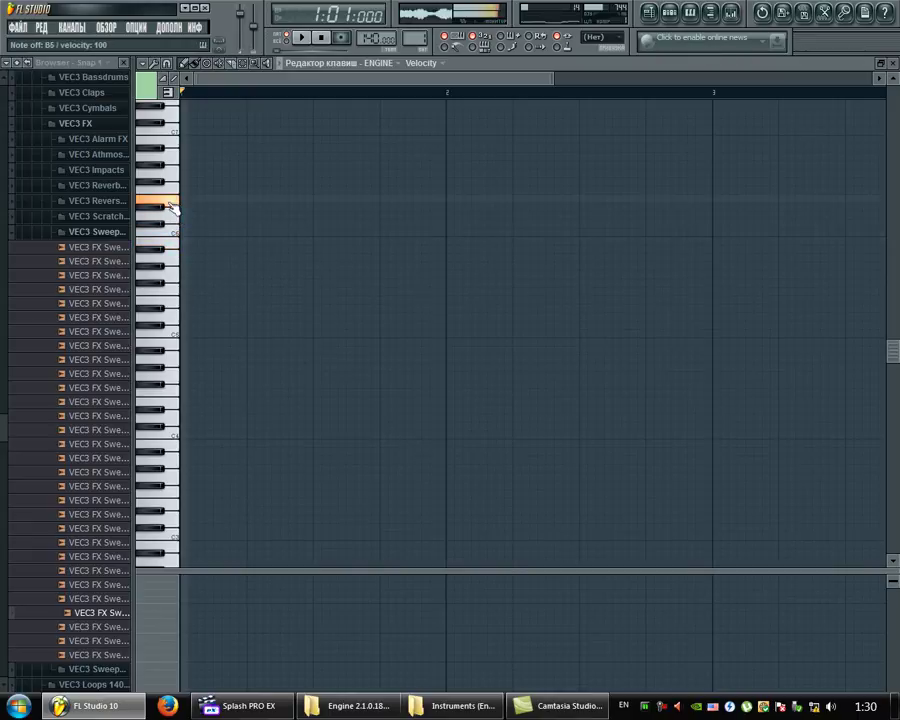
pyautogui.click(174, 294)
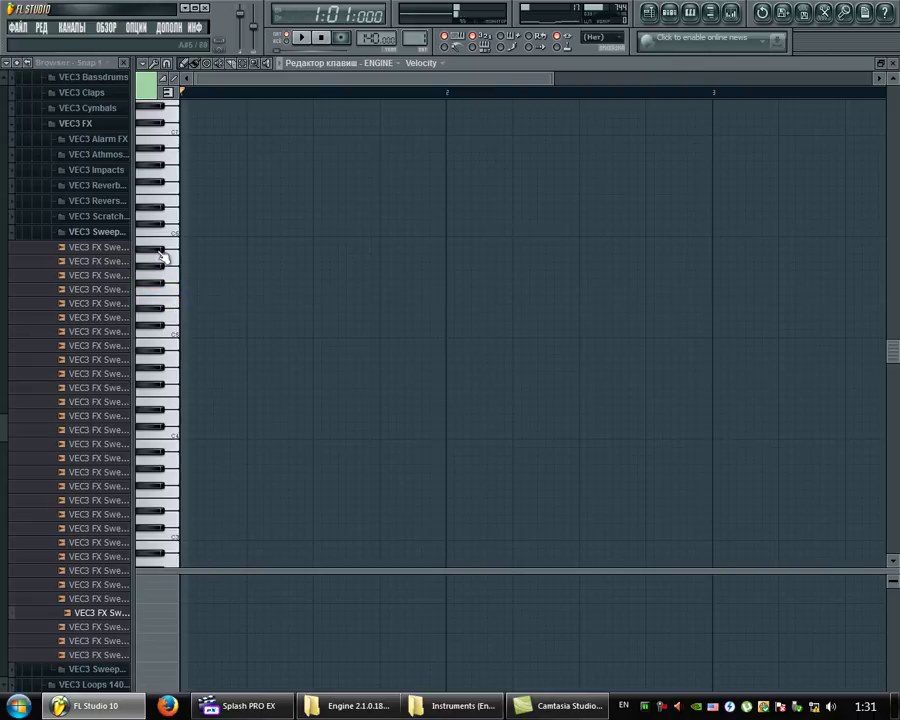
pyautogui.click(161, 257)
pyautogui.click(170, 262)
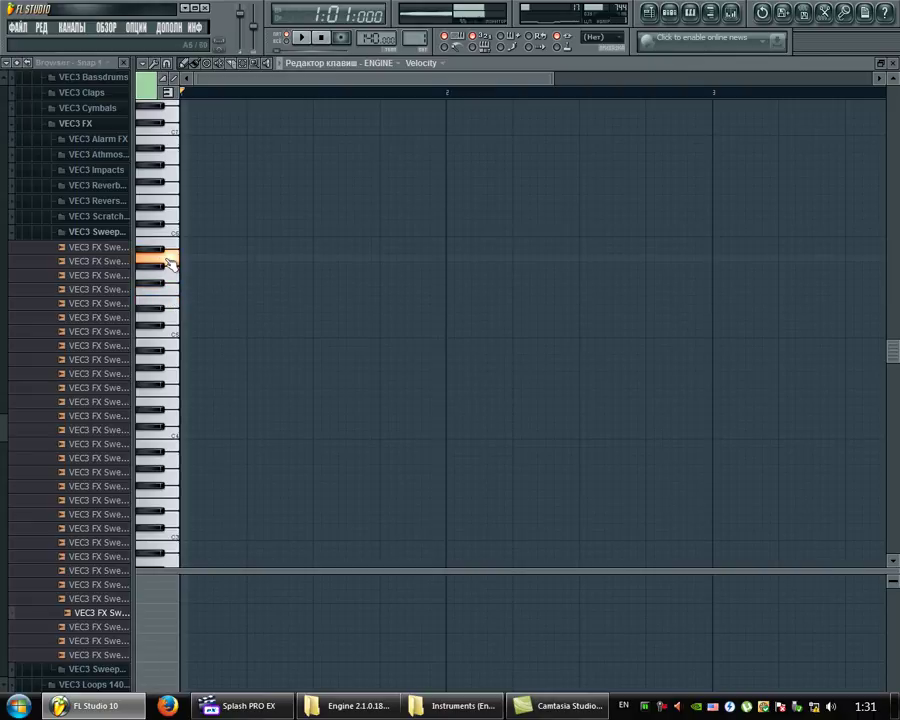
pyautogui.click(176, 237)
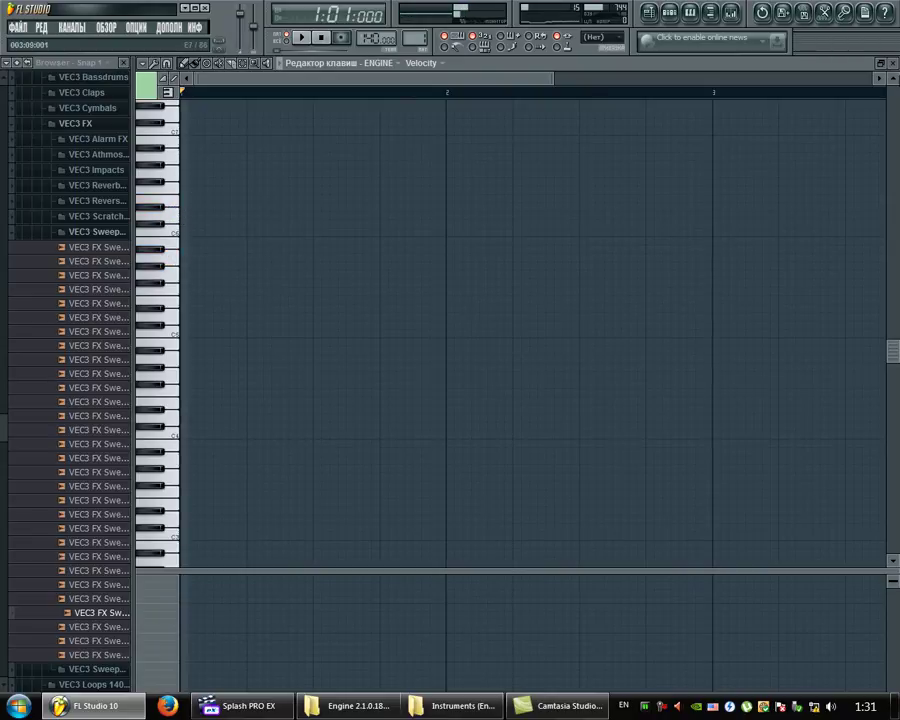
# - Close the piano roll, reopen Engine's window from its channel and move it up slightly
pyautogui.click(880, 62)
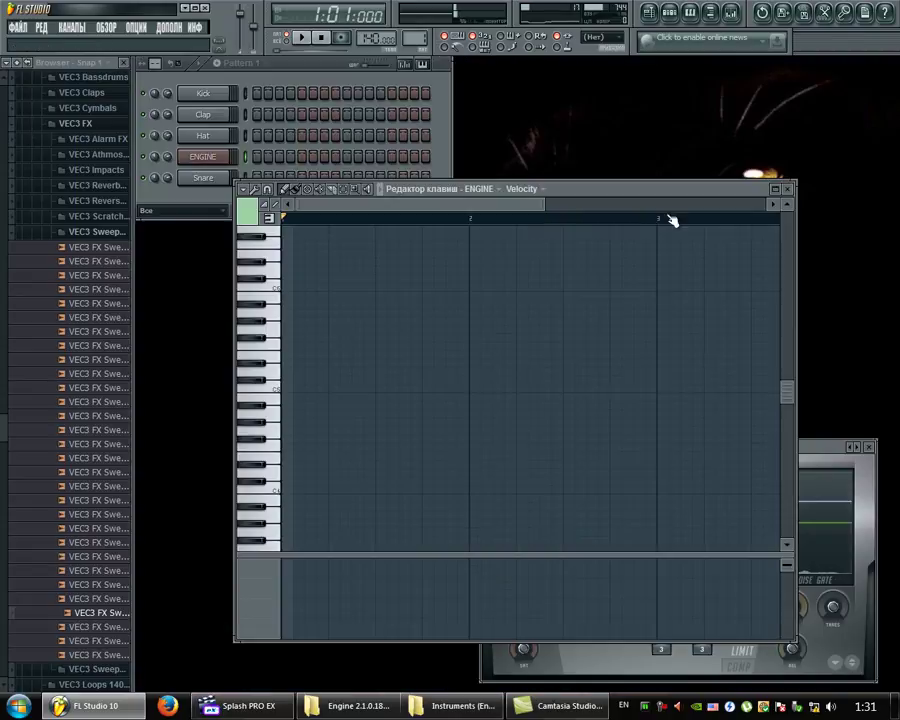
pyautogui.click(788, 188)
pyautogui.click(200, 158)
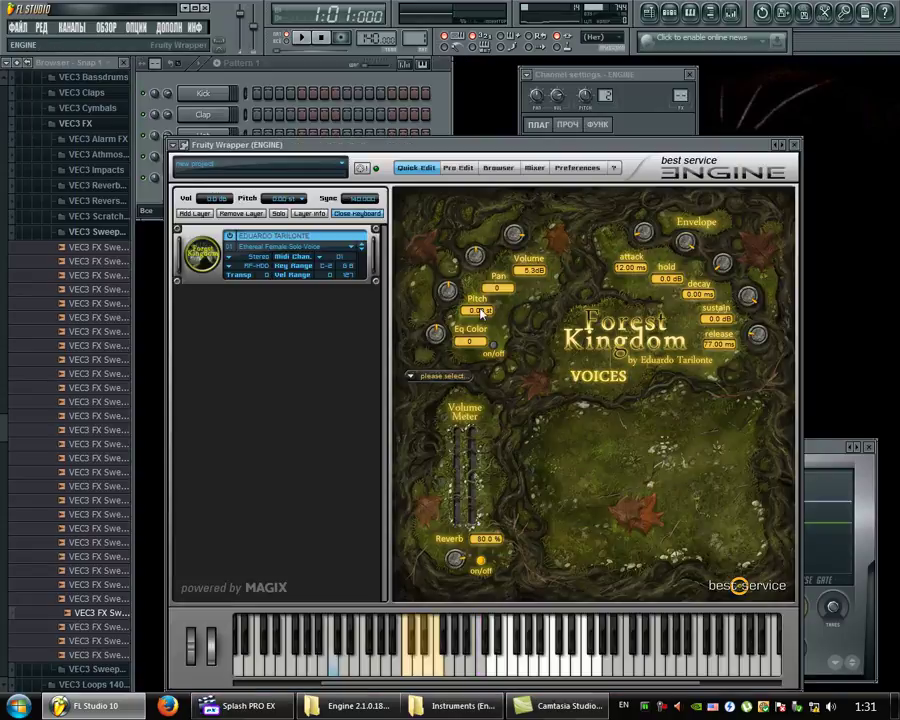
pyautogui.moveTo(479, 147); pyautogui.dragTo(495, 120)
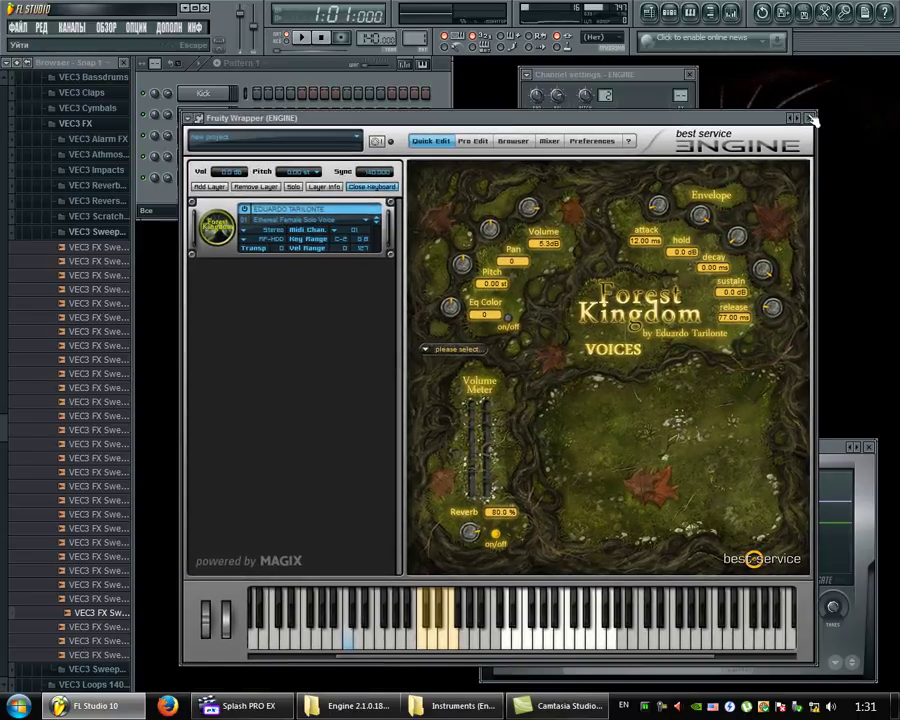
pyautogui.moveTo(467, 125); pyautogui.dragTo(479, 118)
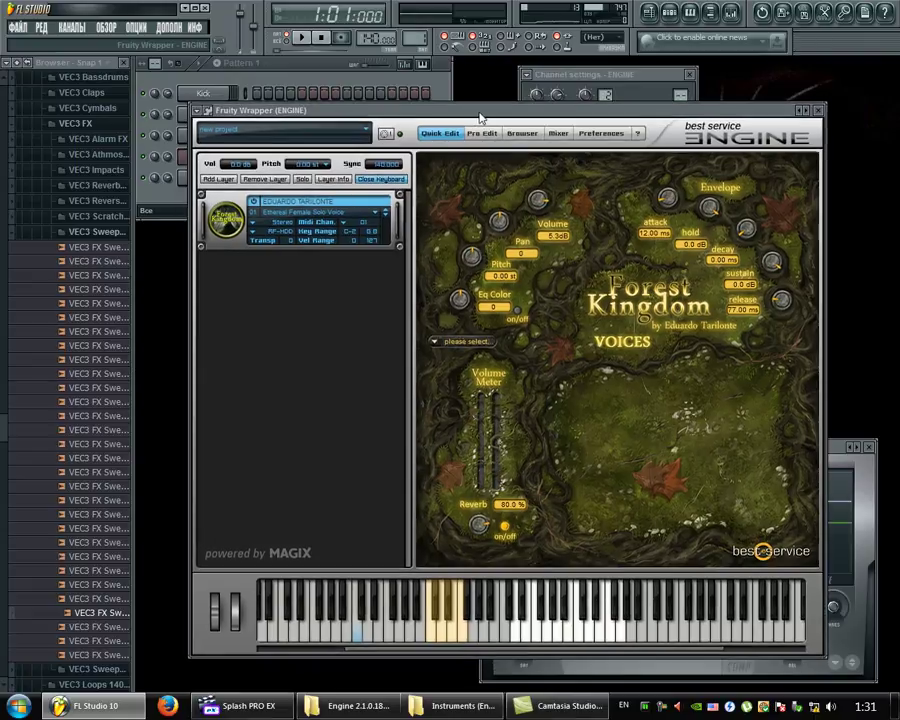
# - Close Engine's window, the Fruity Limiter and the ENGINE channel settings
pyautogui.click(818, 111)
pyautogui.moveTo(725, 458); pyautogui.dragTo(719, 273)
pyautogui.press('Escape')
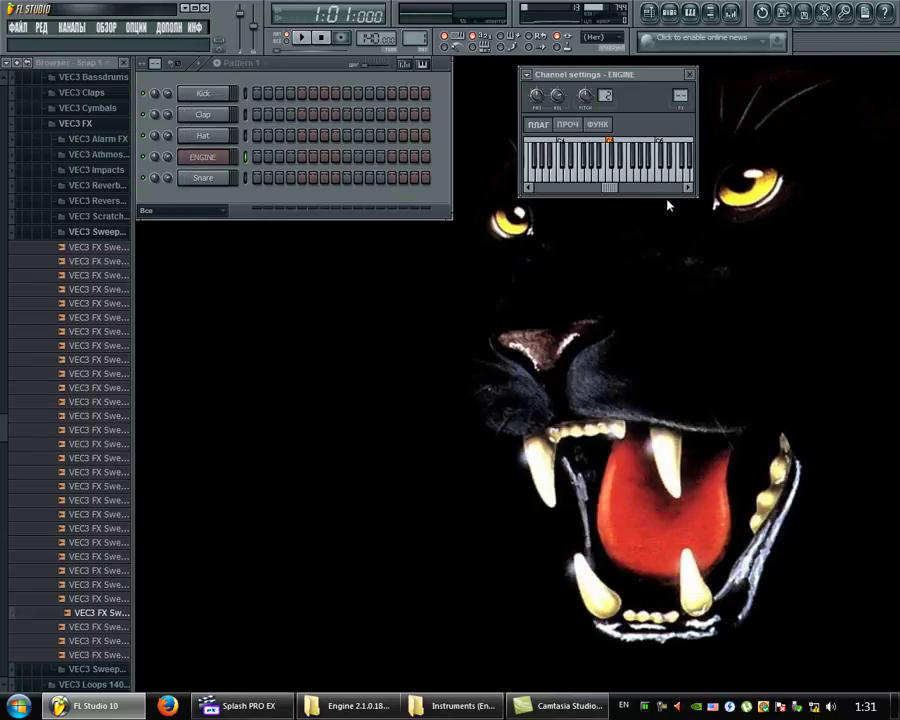
pyautogui.click(689, 74)
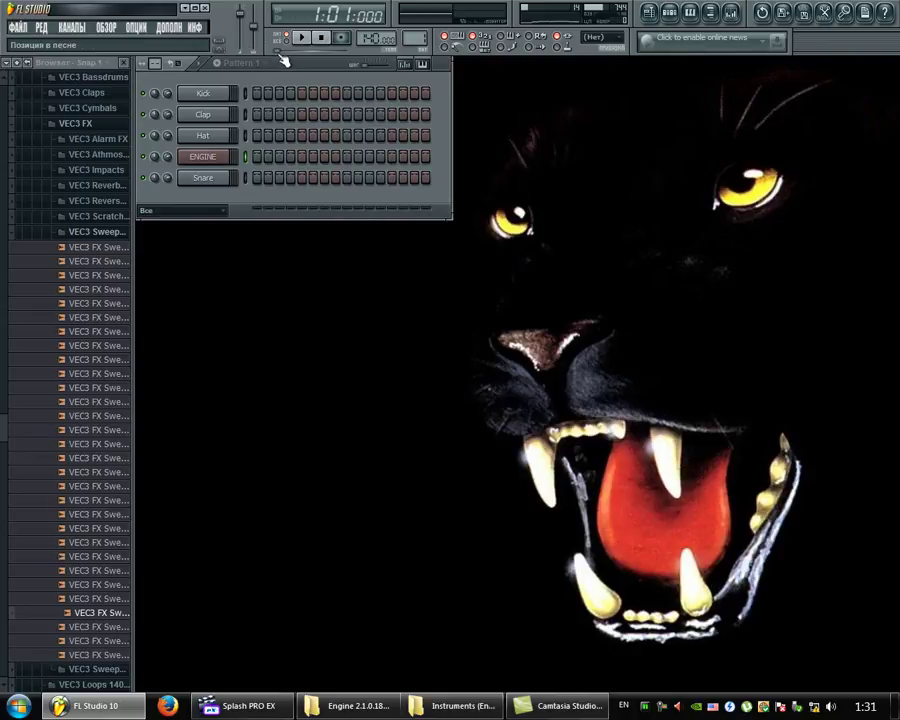
# - Exit FL Studio without saving the changes to untitled.flp
pyautogui.click(206, 8)
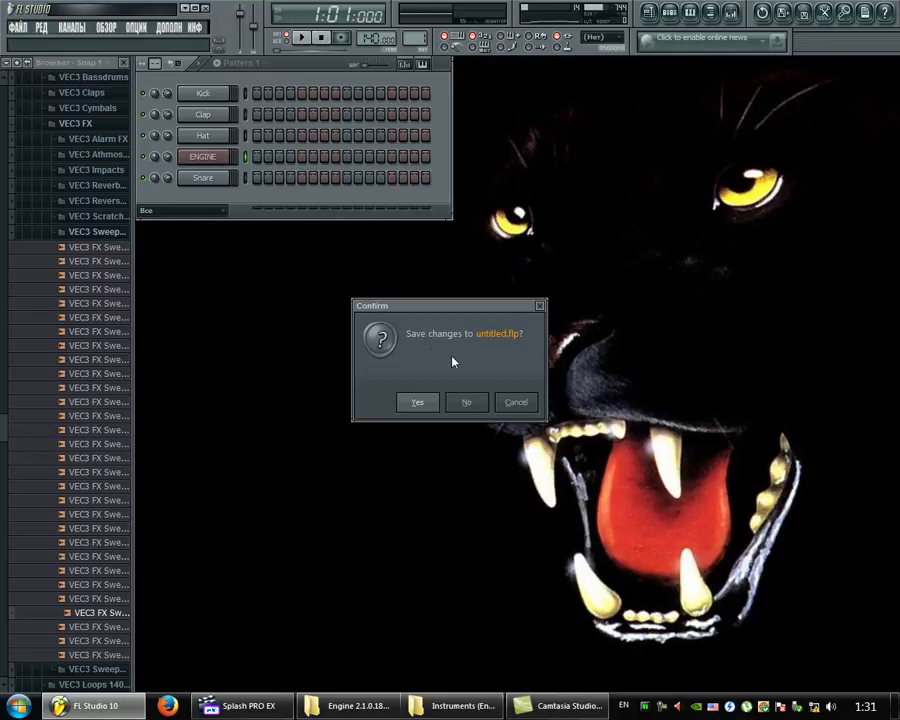
pyautogui.click(466, 403)
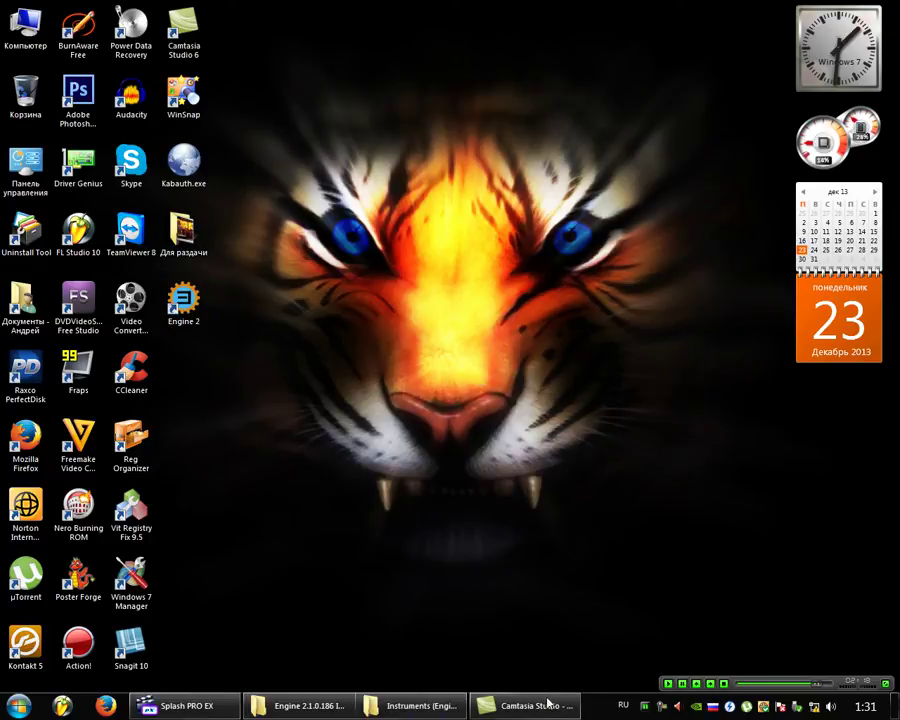
pyautogui.moveTo(659, 698)
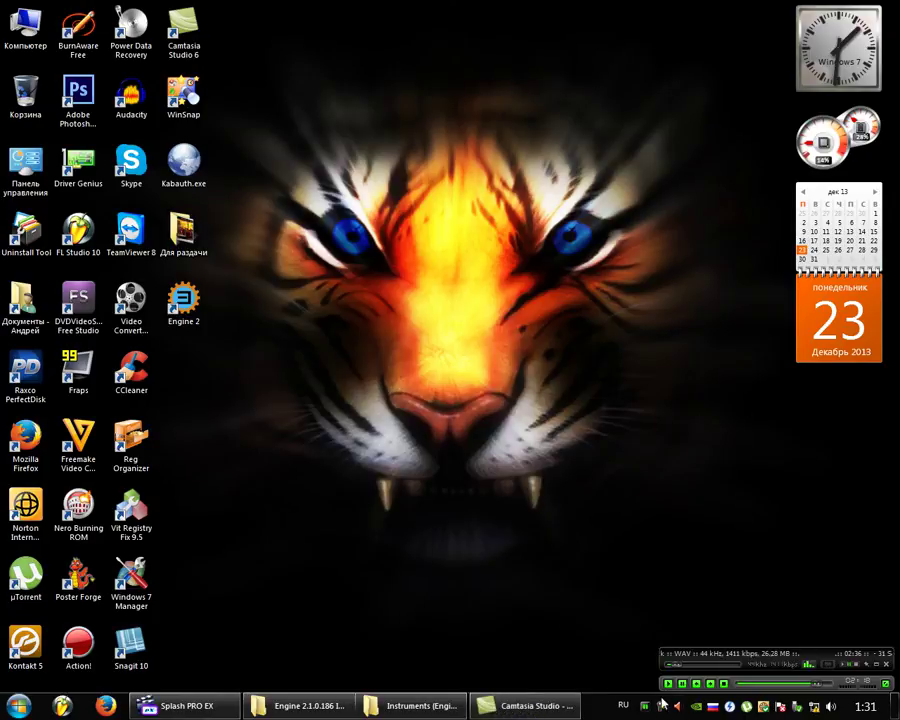